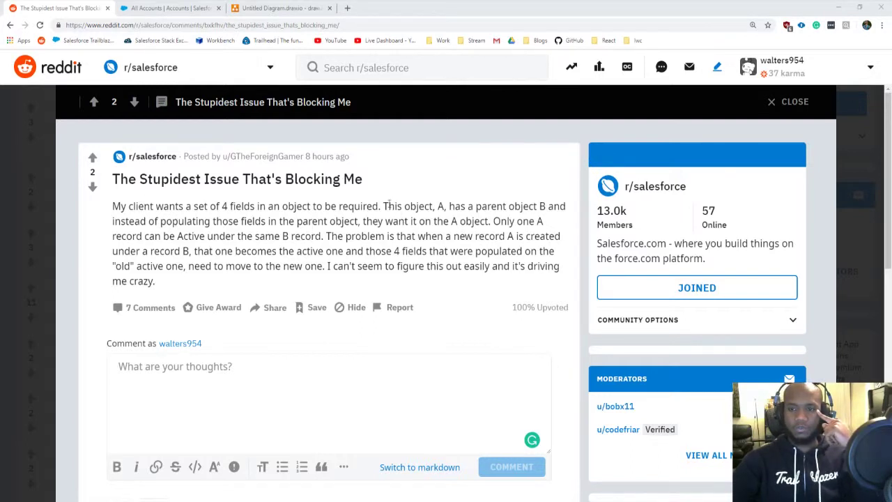
# Step: Highlight and review the forum reply's flow and Process Builder suggestions
pyautogui.moveTo(388, 206); pyautogui.dragTo(428, 218)
pyautogui.click(428, 219)
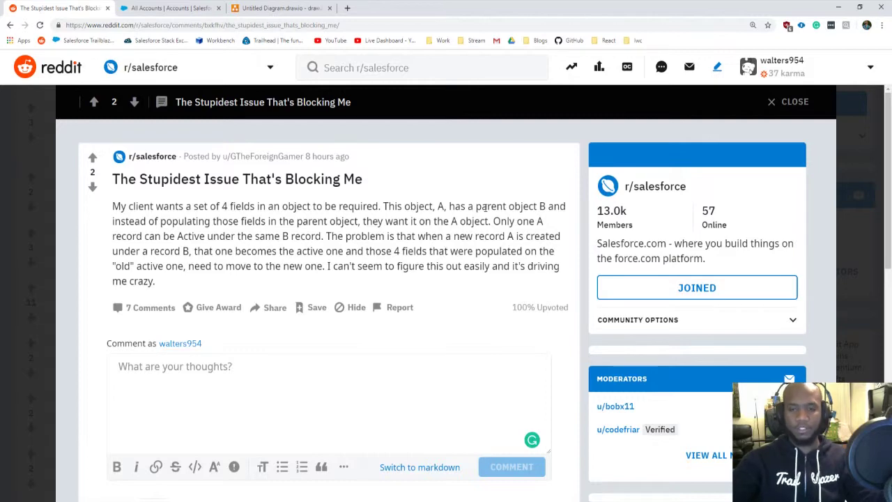
pyautogui.scroll(-4, 382, 251)
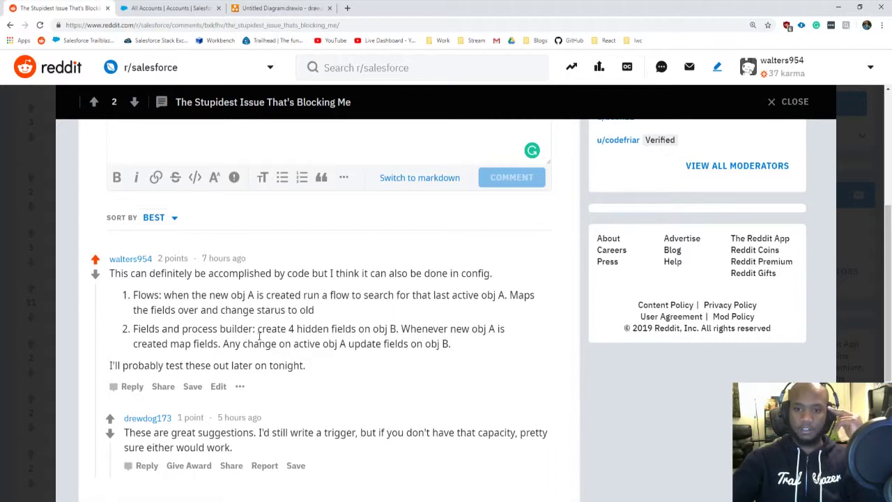
pyautogui.moveTo(135, 295); pyautogui.dragTo(282, 323)
pyautogui.click(171, 343)
pyautogui.moveTo(132, 331); pyautogui.dragTo(259, 343)
pyautogui.click(349, 344)
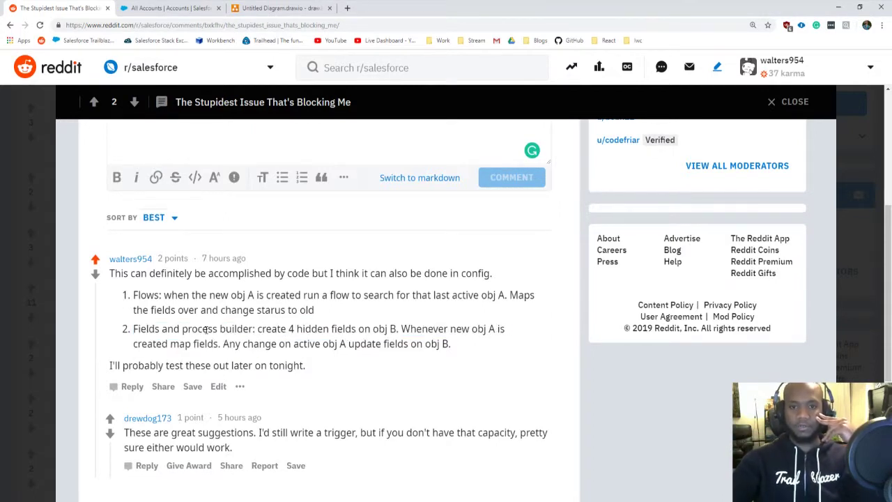
pyautogui.moveTo(151, 276); pyautogui.dragTo(337, 278)
pyautogui.click(338, 286)
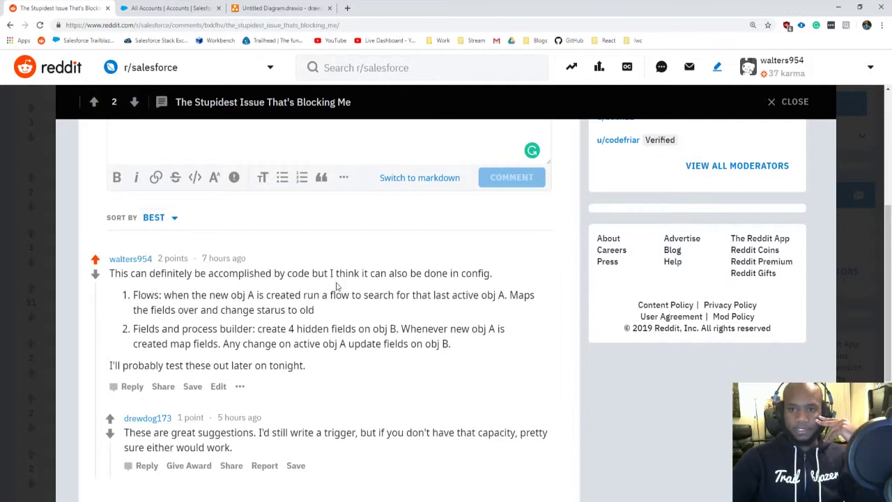
# Step: In draw.io, paste a copy of the Obj A.1 box to its right
pyautogui.click(279, 8)
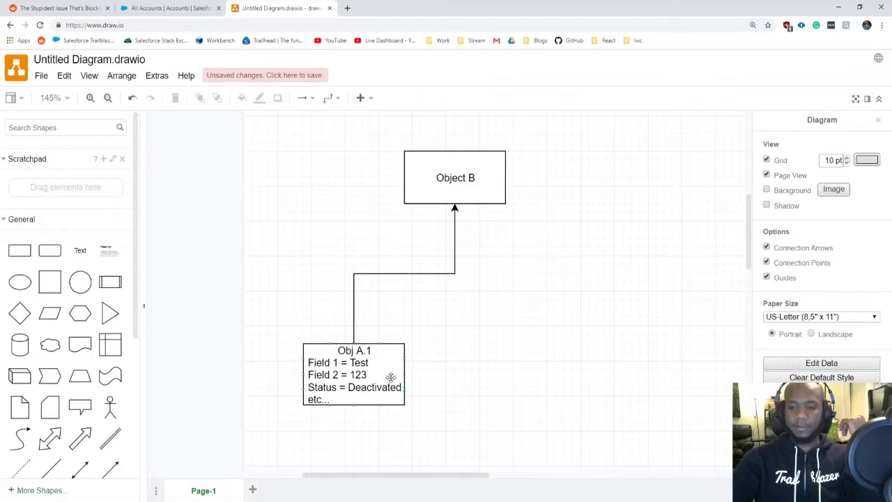
pyautogui.click(347, 382)
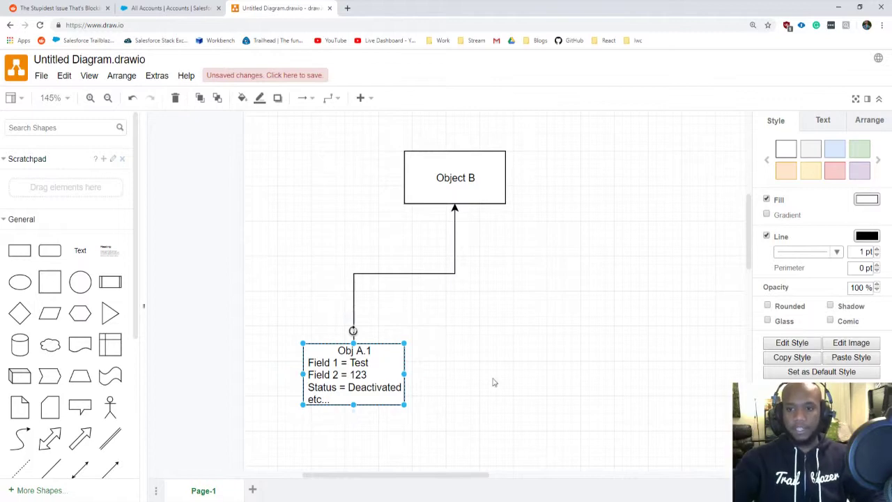
pyautogui.click(481, 353)
pyautogui.hotkey('ctrl', 'v')
pyautogui.moveTo(360, 371); pyautogui.dragTo(528, 356)
# Step: Retitle the copied box 'Obj A.2' and left-align its label
pyautogui.doubleClick(528, 356)
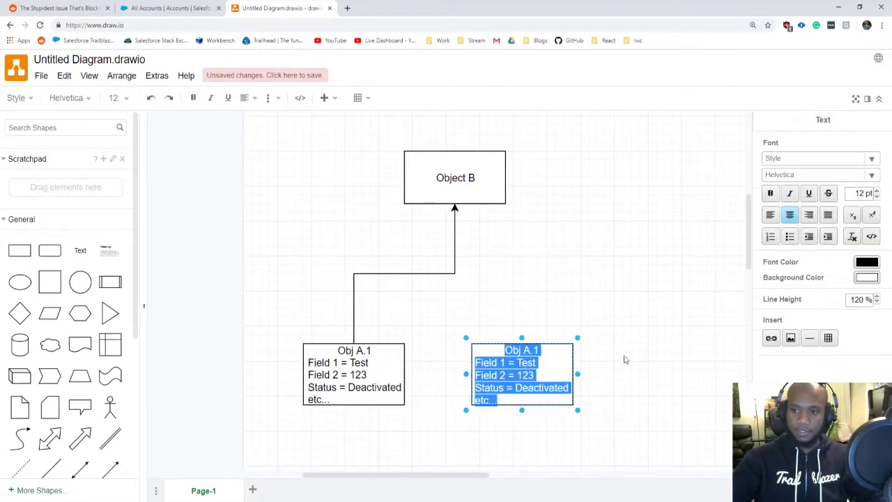
pyautogui.press('Left')
pyautogui.press('Up')
pyautogui.press('Up')
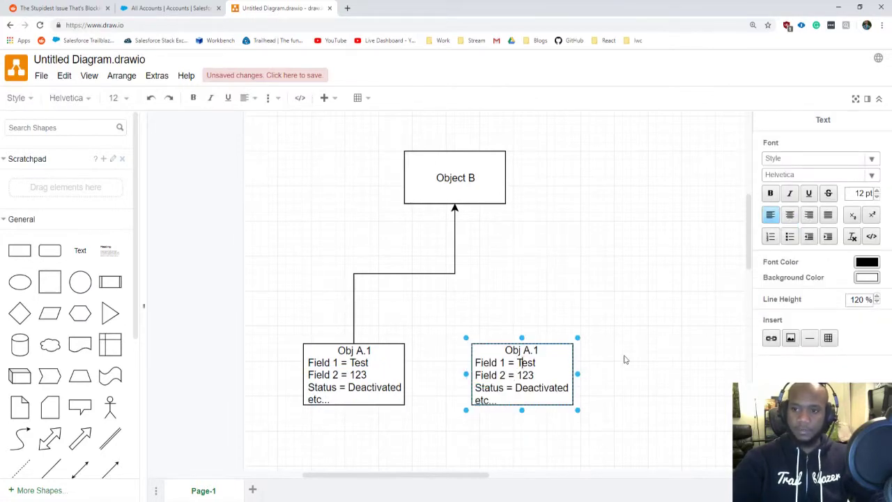
pyautogui.press('Delete')
pyautogui.write('2Field 1 = Test')
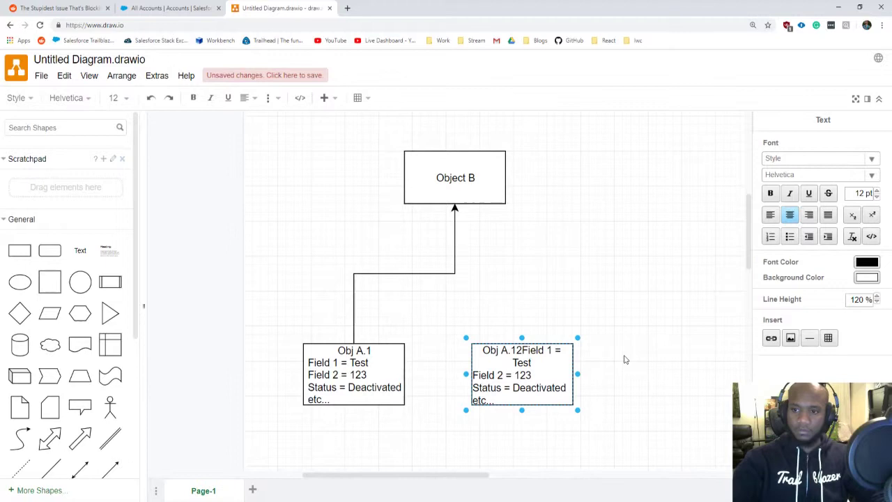
pyautogui.press('Left')
pyautogui.press('BackSpace')
pyautogui.press('Right')
pyautogui.press('Return')
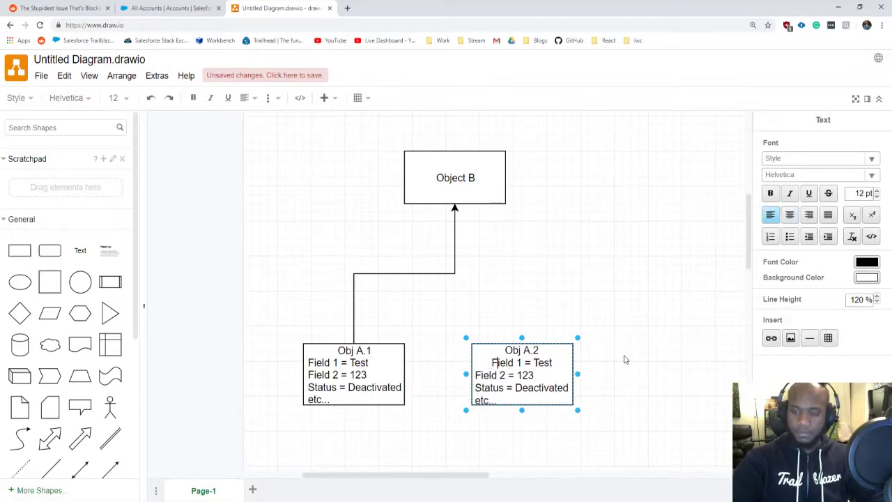
pyautogui.click(771, 215)
# Step: Clear the values 'Test' from Field 1 and '123' from Field 2
pyautogui.press('BackSpace')
pyautogui.press('Return')
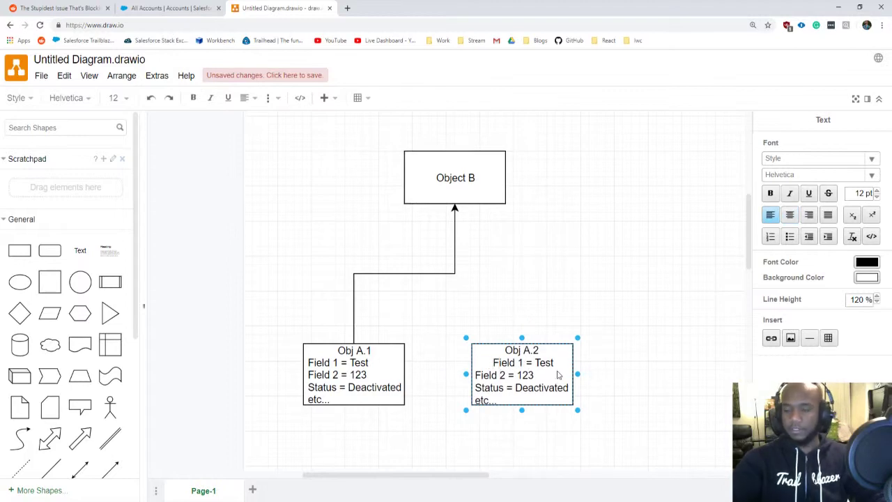
pyautogui.press('Delete')
pyautogui.press('Delete')
pyautogui.press('Delete')
pyautogui.press('Delete')
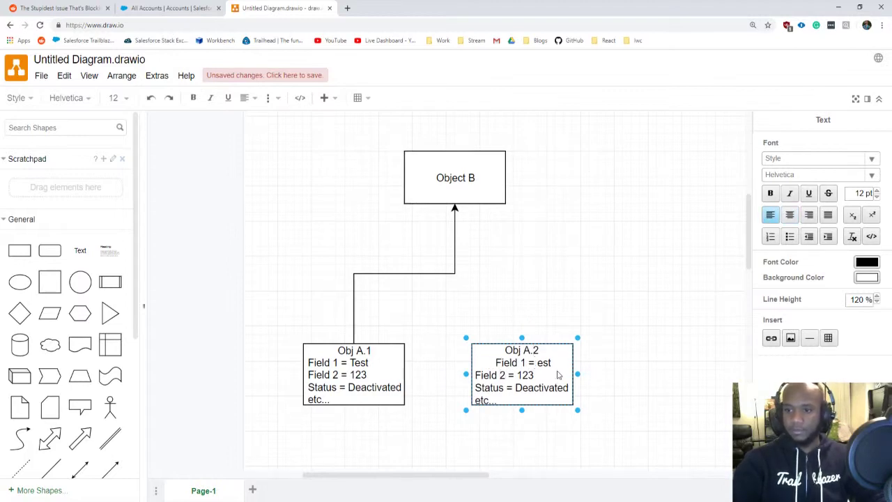
pyautogui.press('Down')
pyautogui.press('BackSpace')
pyautogui.press('BackSpace')
pyautogui.press('BackSpace')
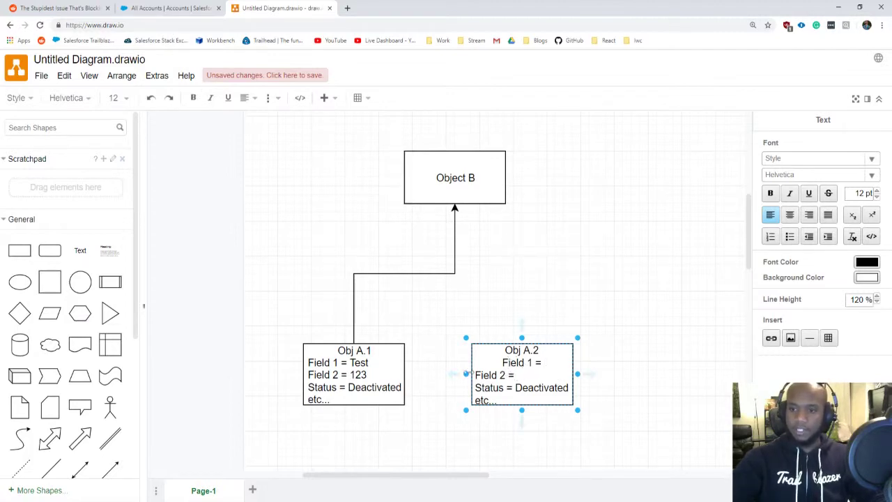
pyautogui.click(355, 363)
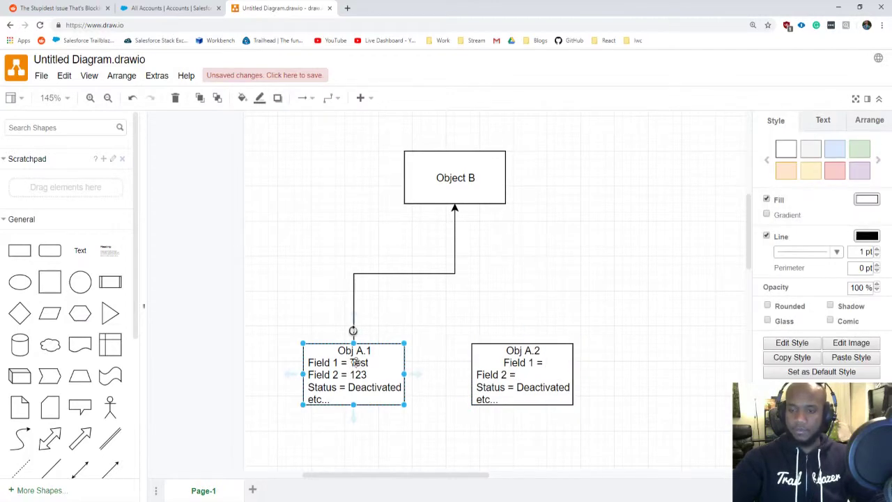
# Step: Change the Obj A.2 status from Deactivated to Active
pyautogui.click(526, 387)
pyautogui.doubleClick(526, 387)
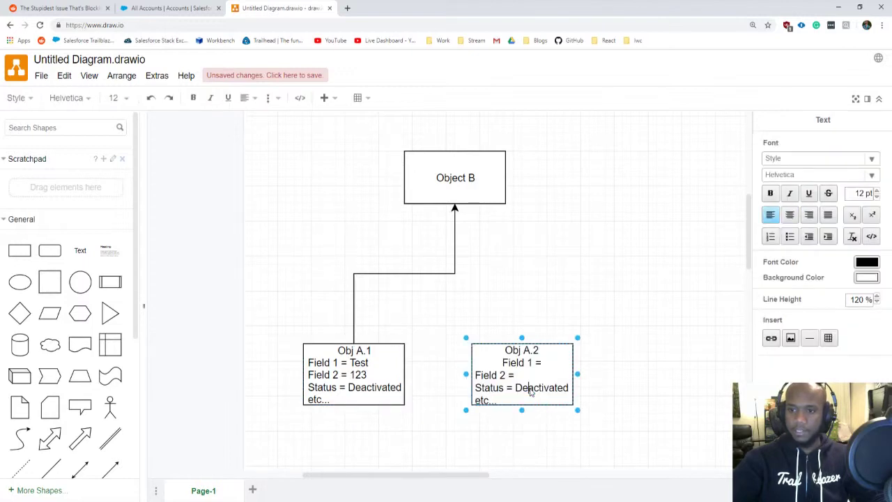
pyautogui.tripleClick(530, 389)
pyautogui.press('Left')
pyautogui.press('Left')
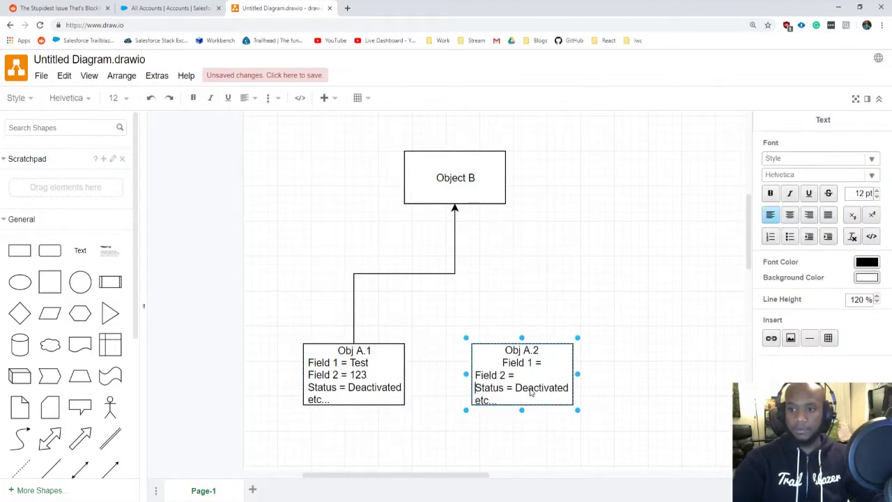
pyautogui.press('Right')
pyautogui.press('Right')
pyautogui.press('Right')
pyautogui.press('Right')
pyautogui.press('Right')
pyautogui.press('Right')
pyautogui.press('Right')
pyautogui.press('Right')
pyautogui.press('Right')
pyautogui.press('Right')
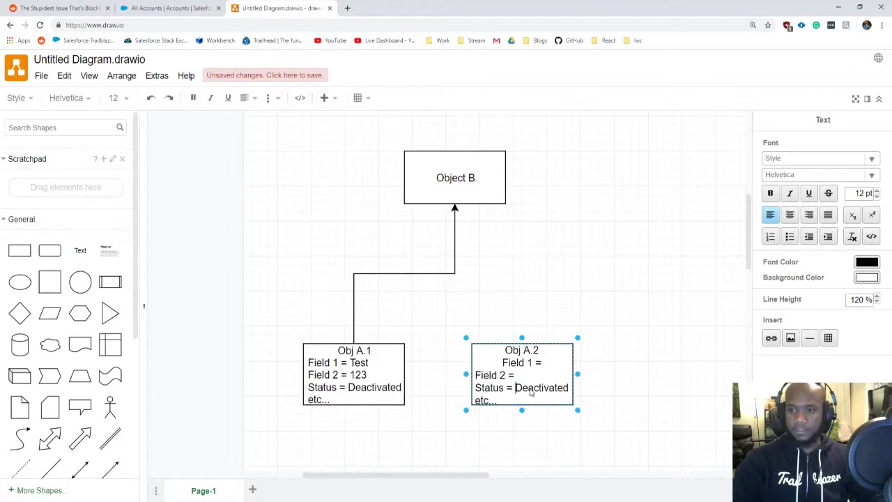
pyautogui.press('Delete')
pyautogui.press('Delete')
pyautogui.press('Delete')
pyautogui.press('Delete')
pyautogui.press('Delete')
pyautogui.press('Delete')
pyautogui.press('Delete')
pyautogui.press('Delete')
pyautogui.press('Delete')
pyautogui.press('Delete')
pyautogui.press('Delete')
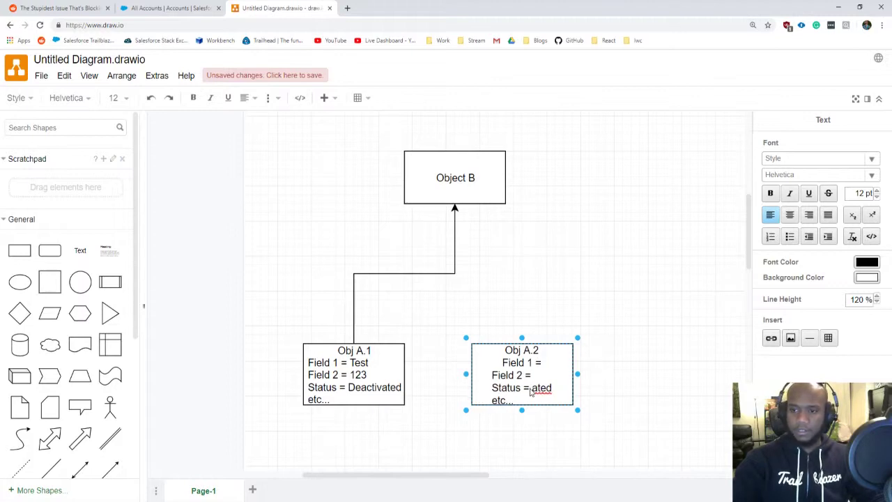
pyautogui.write('Active')
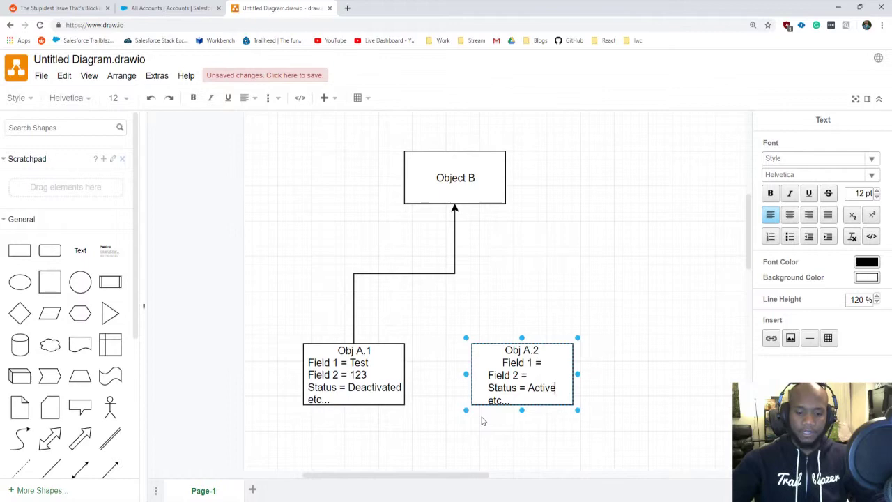
# Step: Create and save a new Salesforce account named 'Jedi'
pyautogui.click(182, 8)
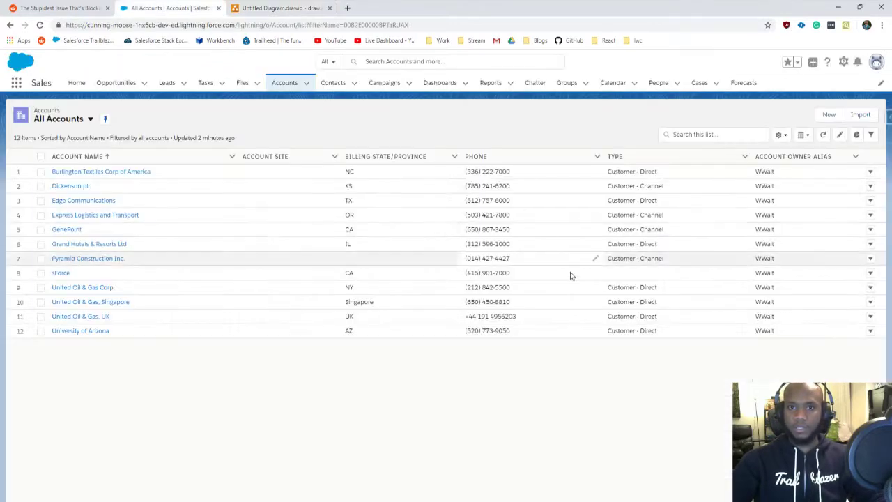
pyautogui.click(829, 115)
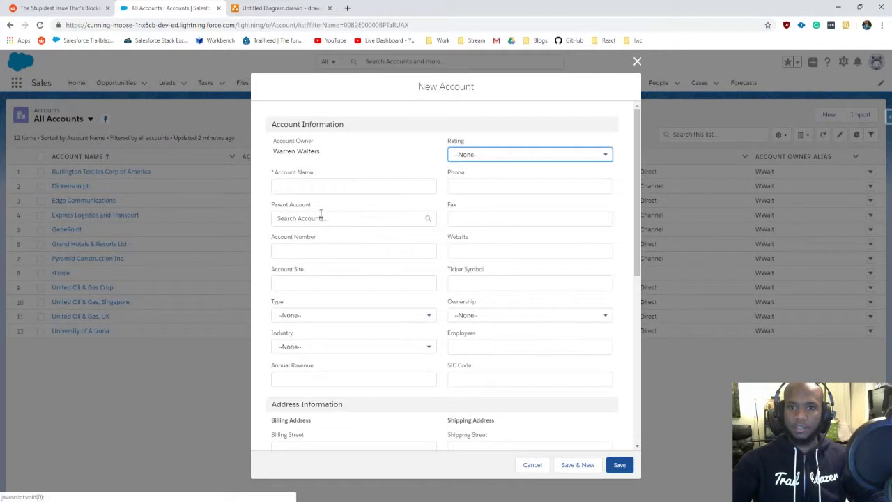
pyautogui.click(311, 189)
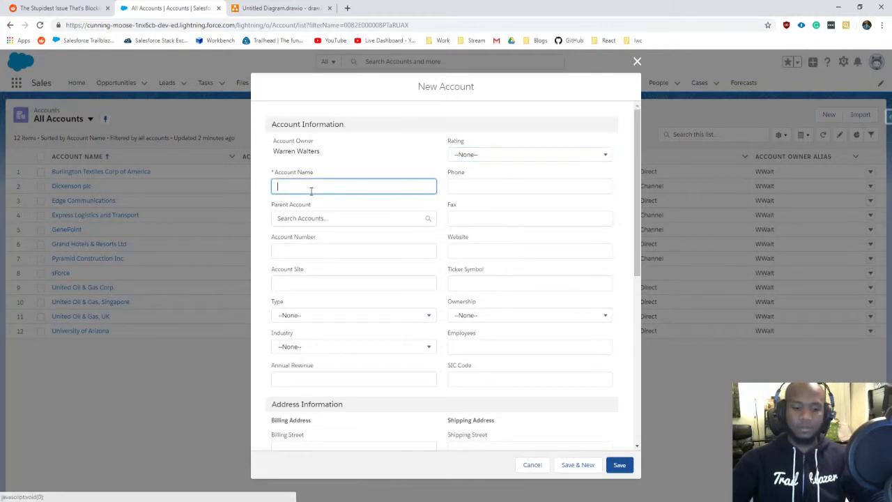
pyautogui.write('Jedi ')
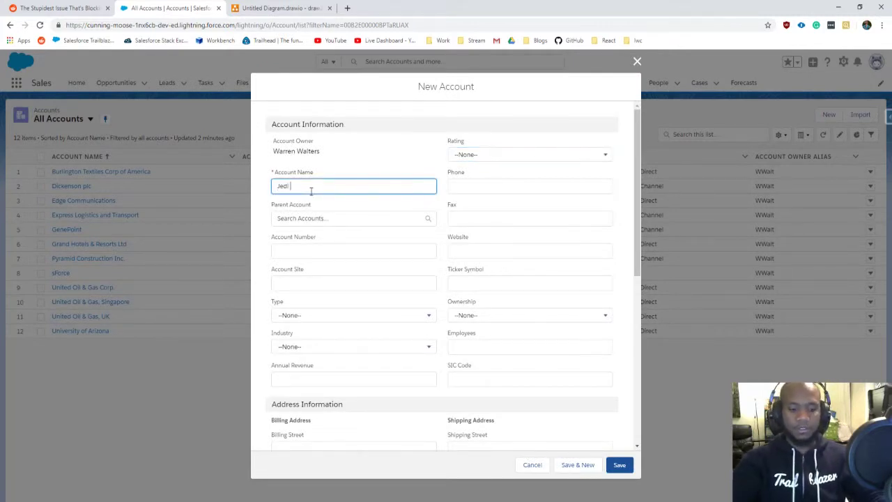
pyautogui.write('Template')
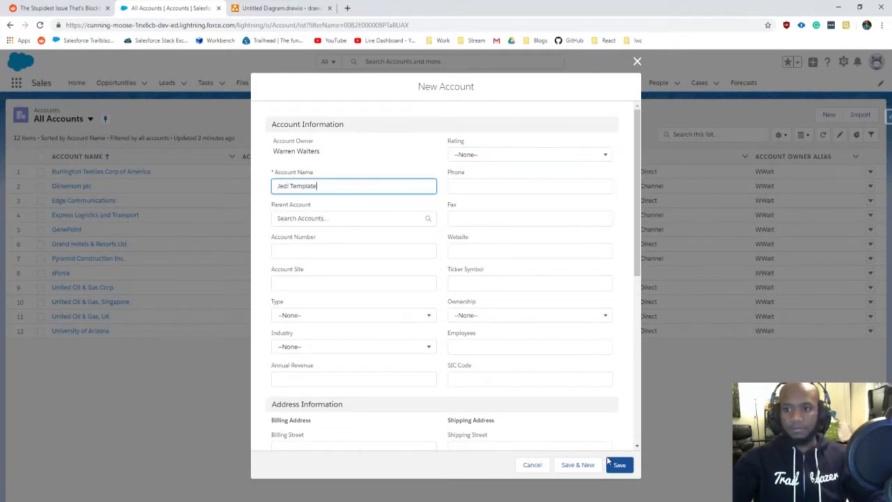
pyautogui.press('BackSpace')
pyautogui.press('BackSpace')
pyautogui.press('BackSpace')
pyautogui.press('BackSpace')
pyautogui.press('BackSpace')
pyautogui.press('BackSpace')
pyautogui.press('BackSpace')
pyautogui.press('BackSpace')
pyautogui.press('BackSpace')
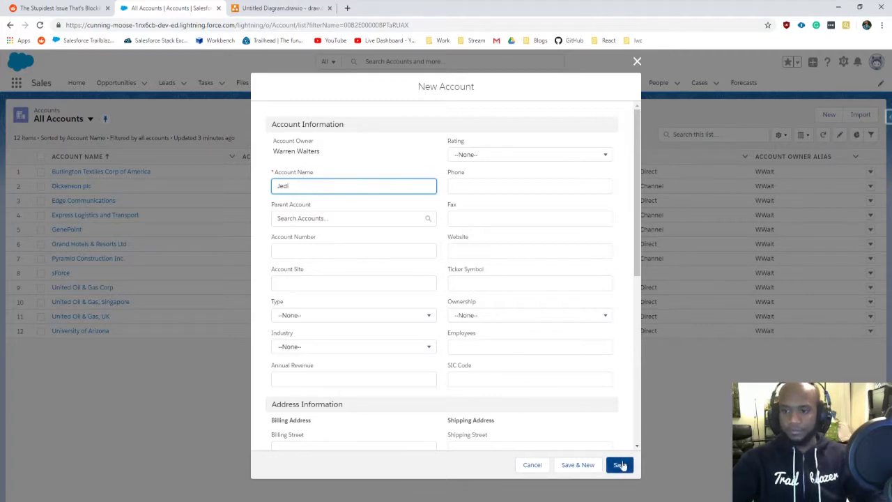
pyautogui.click(619, 465)
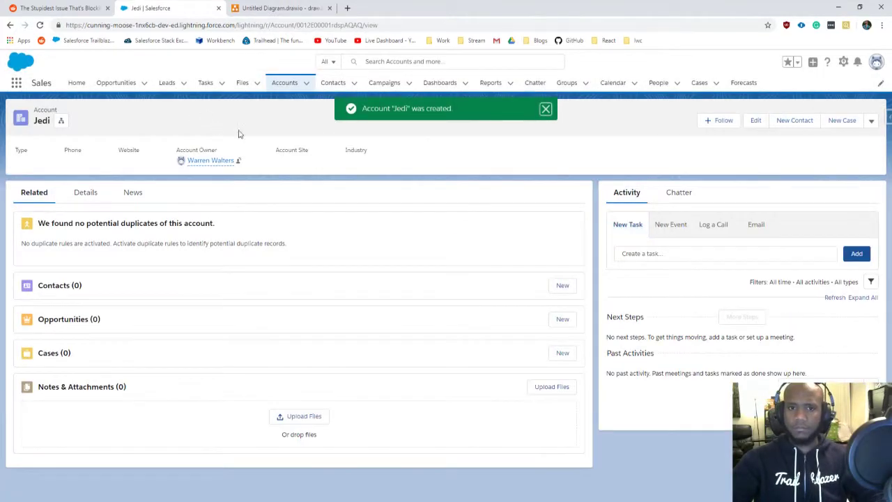
# Step: Start a new Jedi contact with the contact's first and last name and Title 'Active'
pyautogui.click(562, 285)
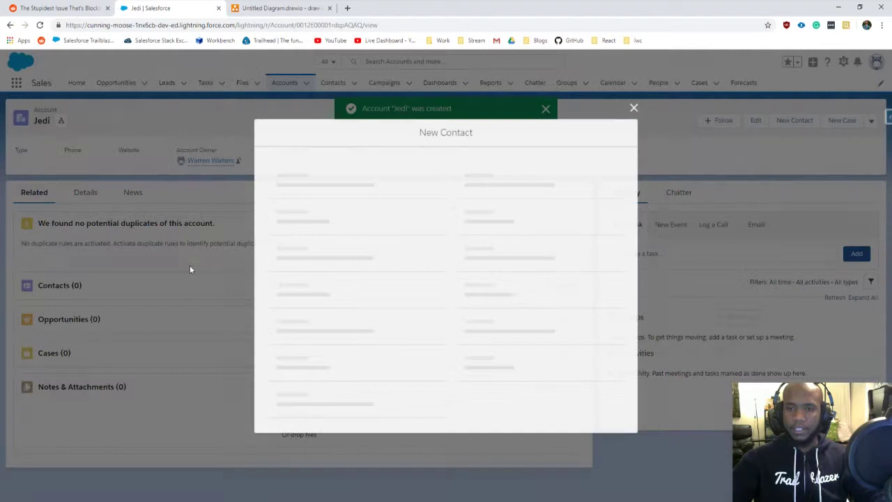
pyautogui.click(308, 229)
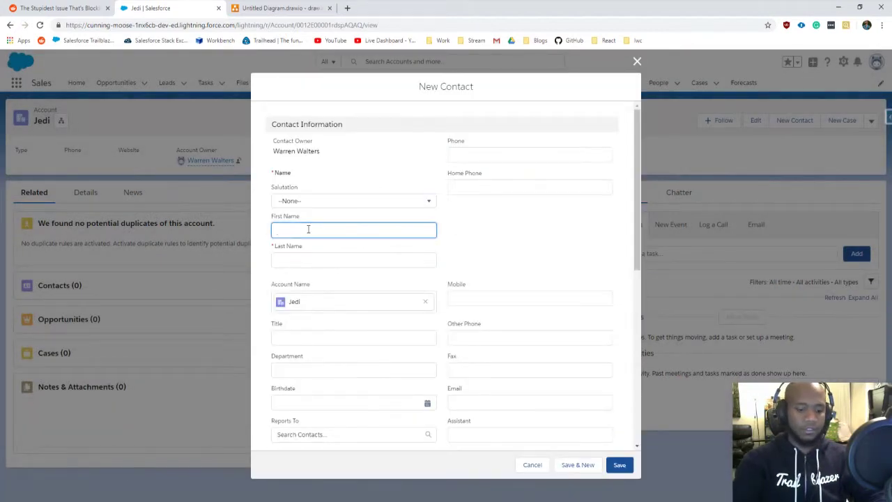
pyautogui.write('Master')
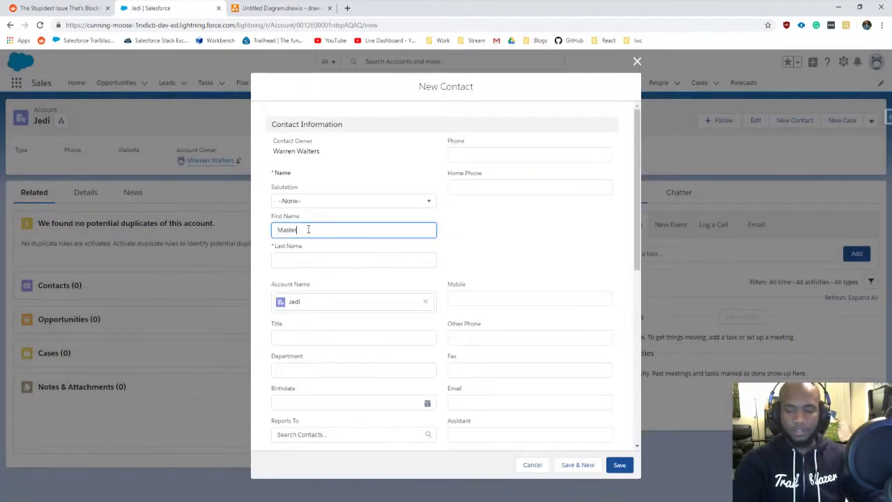
pyautogui.press('Tab')
pyautogui.write('Yoda')
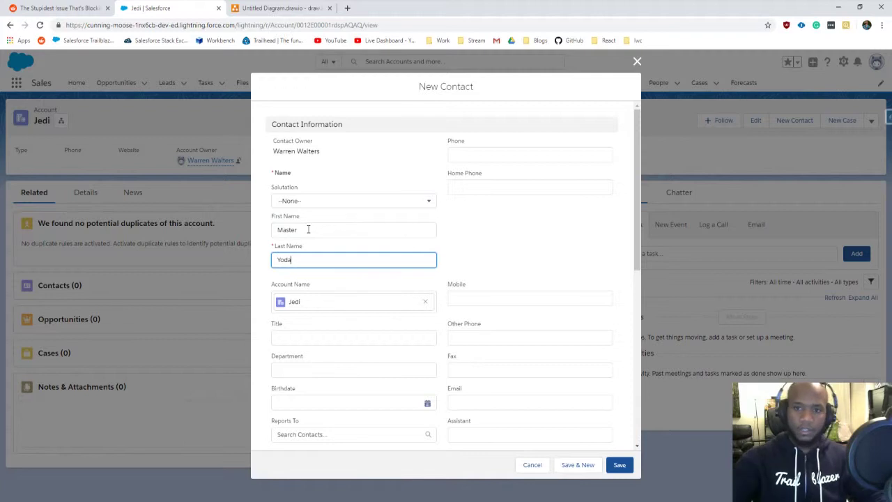
pyautogui.click(365, 351)
pyautogui.scroll(-1, 316, 305)
pyautogui.click(297, 286)
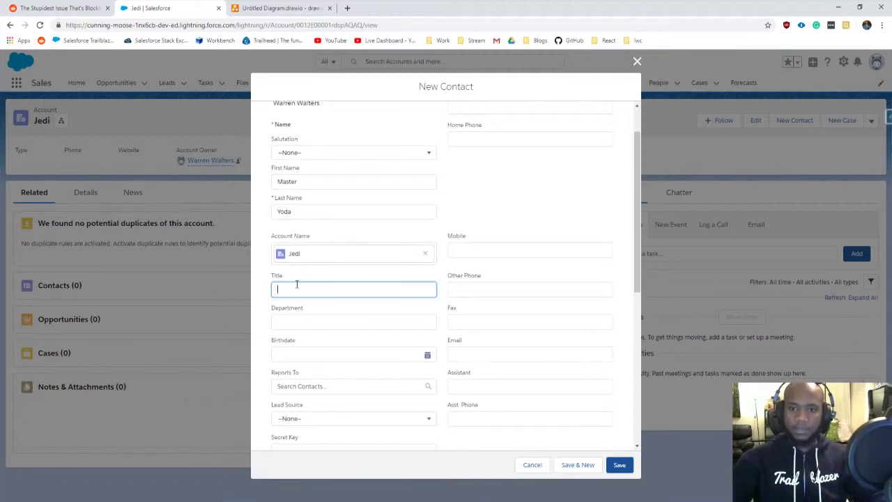
pyautogui.write('Active')
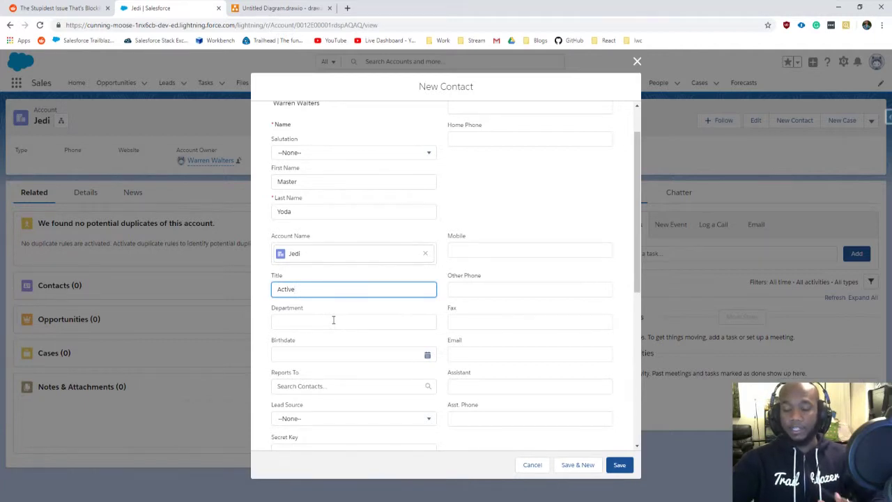
# Step: Set Department 'Master Jedi' and Birthdate 6/6/1919, then save the contact
pyautogui.click(314, 320)
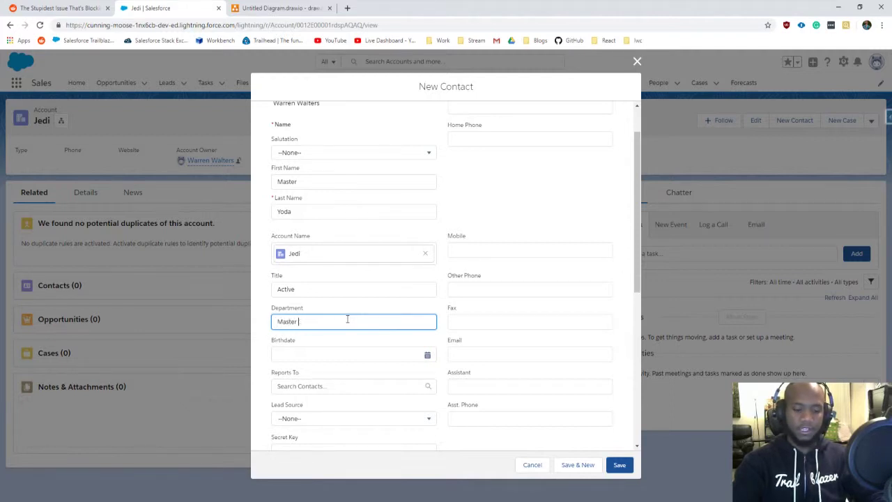
pyautogui.write('Jedi')
pyautogui.click(312, 359)
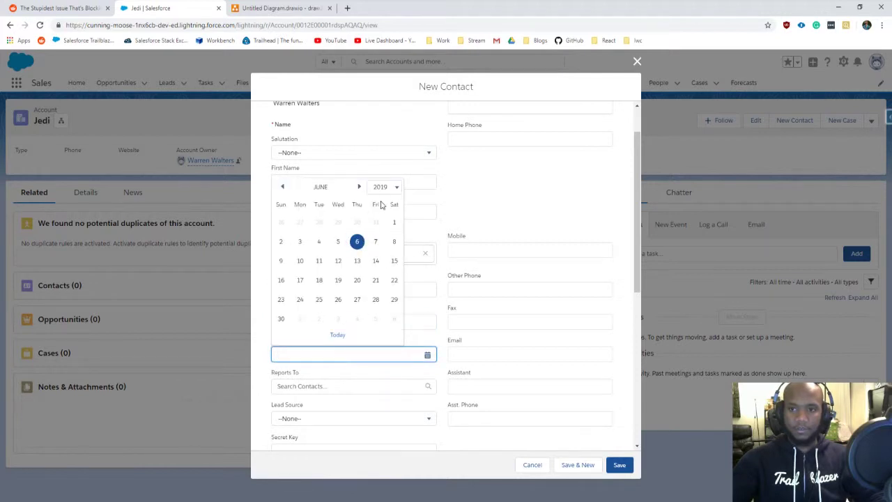
pyautogui.click(383, 187)
pyautogui.scroll(-15, 381, 237)
pyautogui.click(370, 232)
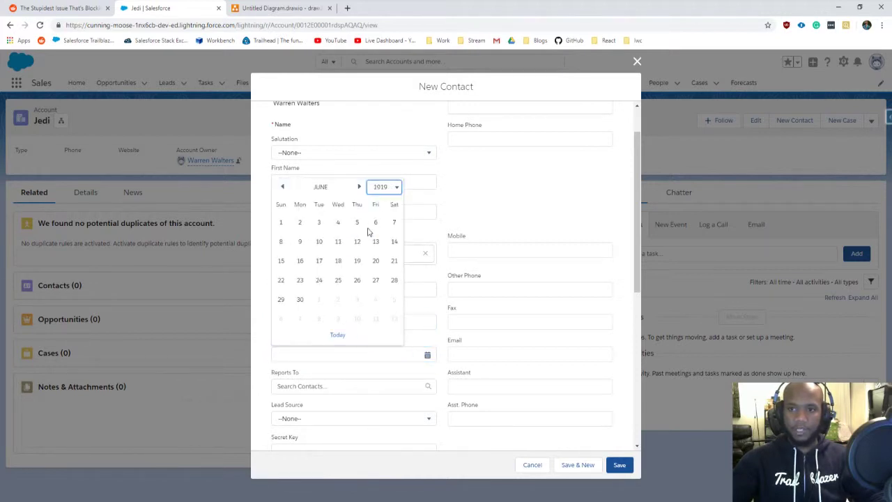
pyautogui.click(375, 223)
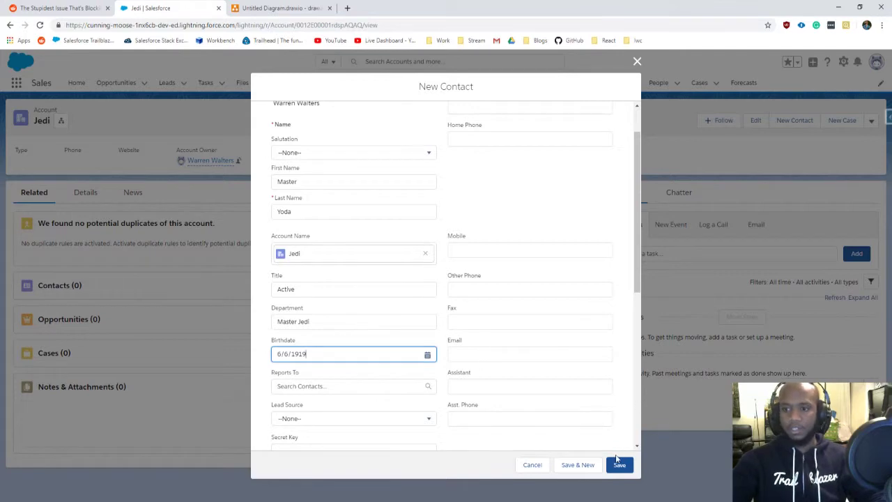
pyautogui.click(619, 465)
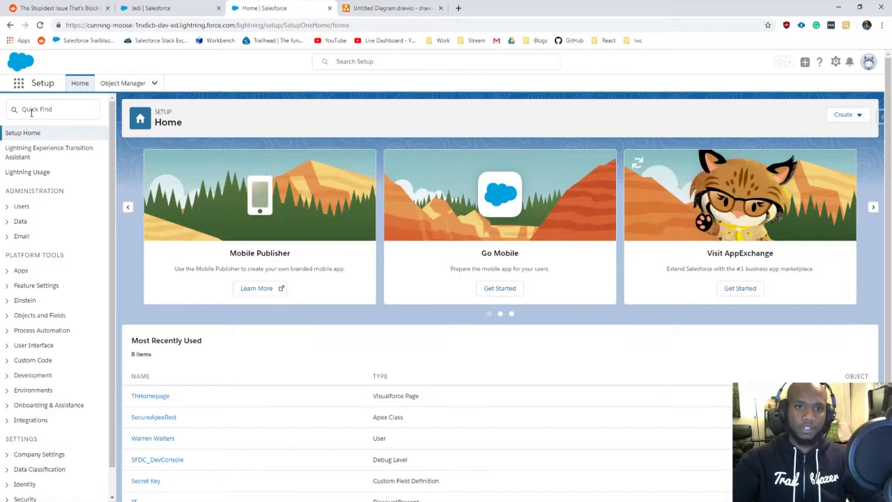
# Step: Find 'flow' in Setup Quick Find, open Flows and start a new flow
pyautogui.click(31, 113)
pyautogui.write('flow')
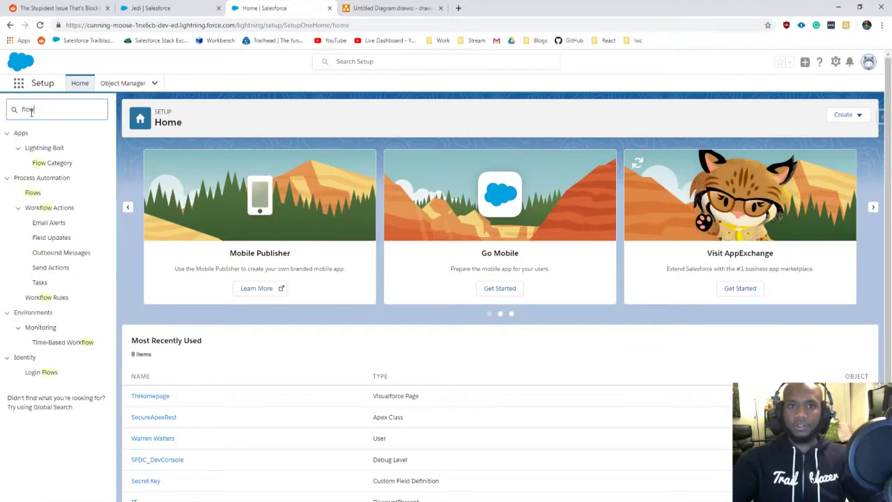
pyautogui.click(33, 193)
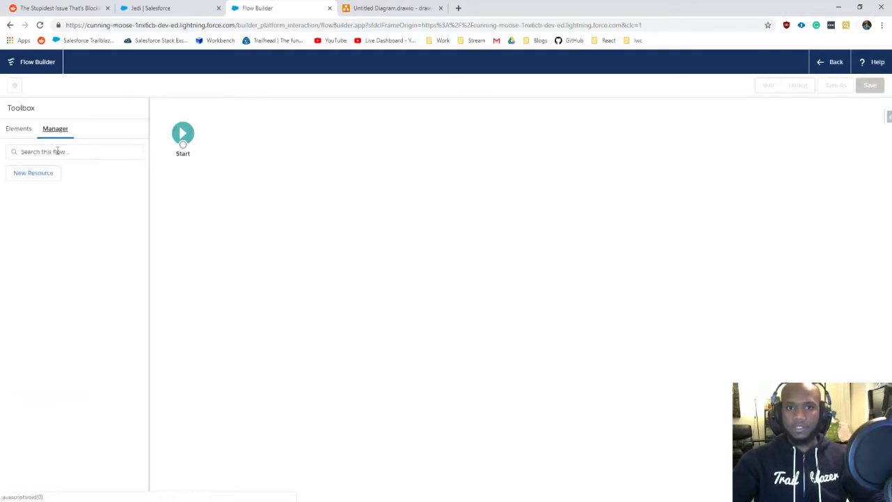
pyautogui.click(55, 152)
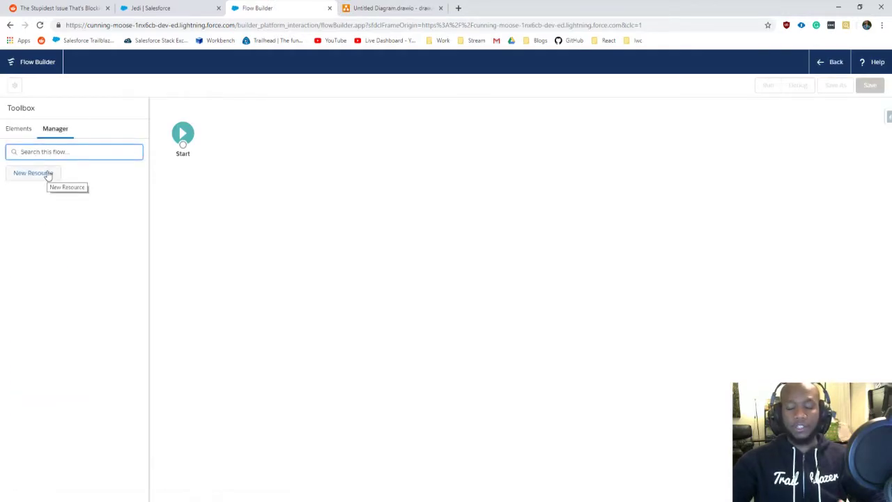
# Step: Define variable varNewContactId of type Text, available for input
pyautogui.click(47, 174)
pyautogui.click(264, 242)
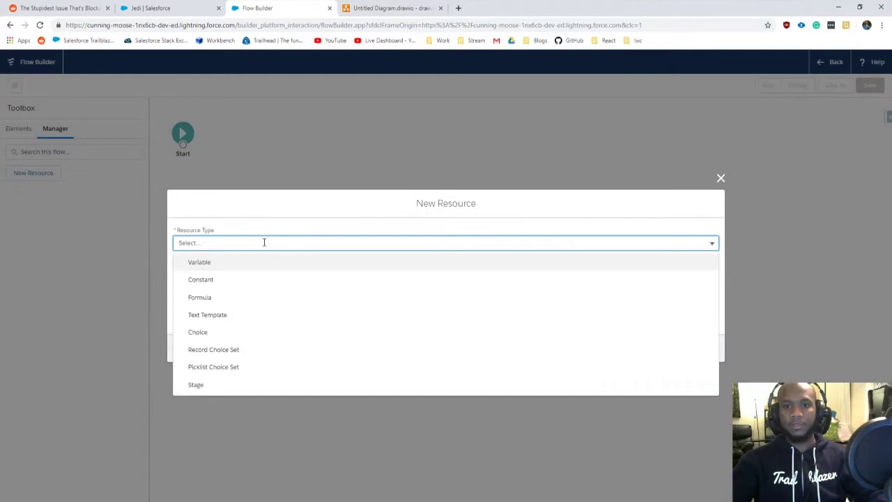
pyautogui.click(241, 264)
pyautogui.click(207, 246)
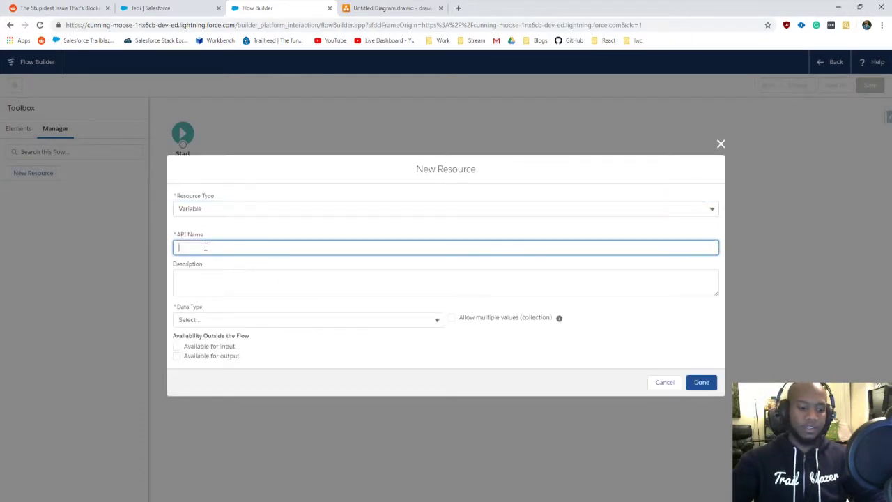
pyautogui.write('var')
pyautogui.press('BackSpace')
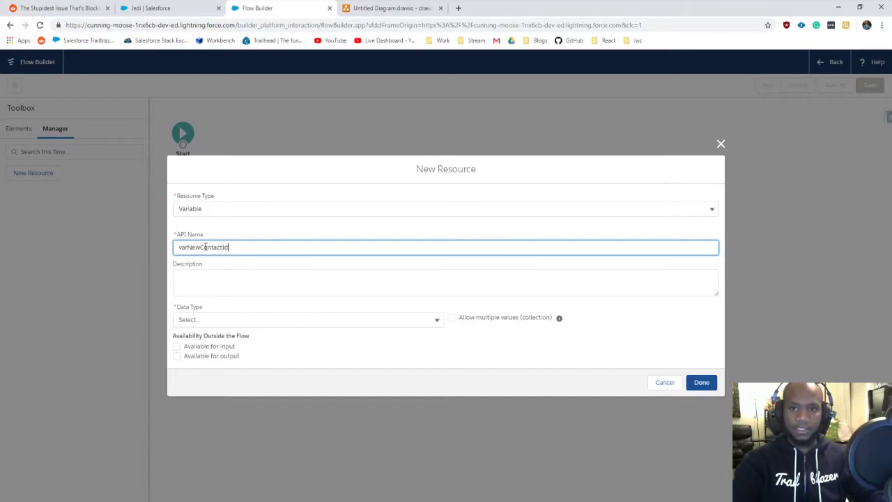
pyautogui.click(219, 275)
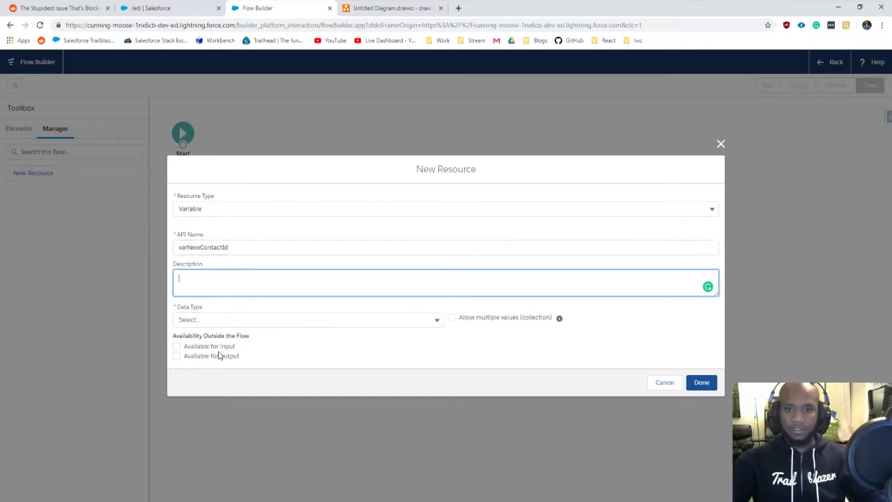
pyautogui.click(240, 321)
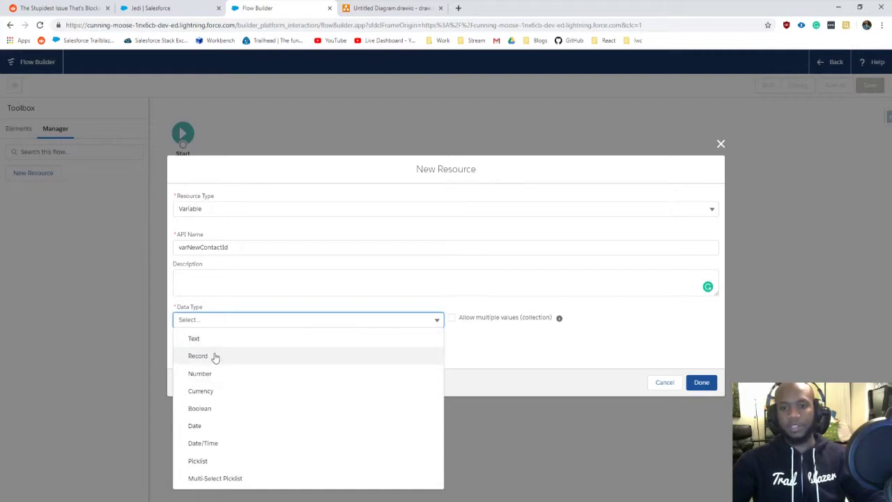
pyautogui.click(212, 339)
pyautogui.click(270, 332)
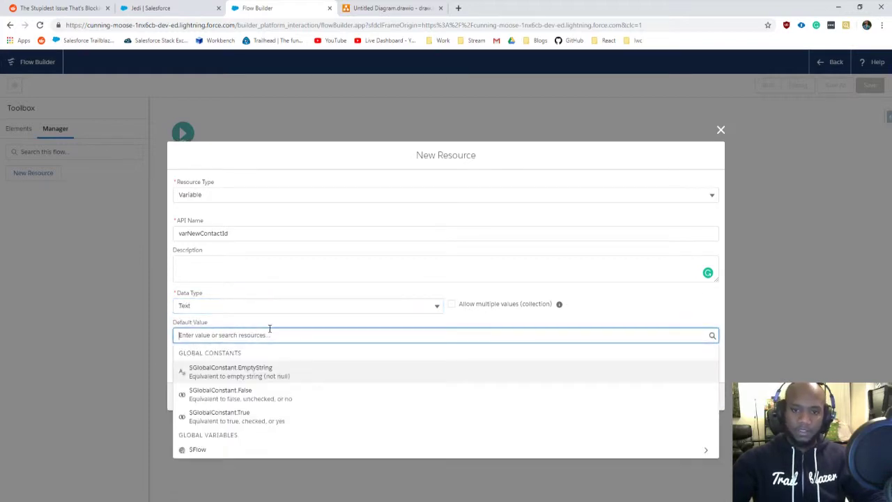
pyautogui.click(291, 295)
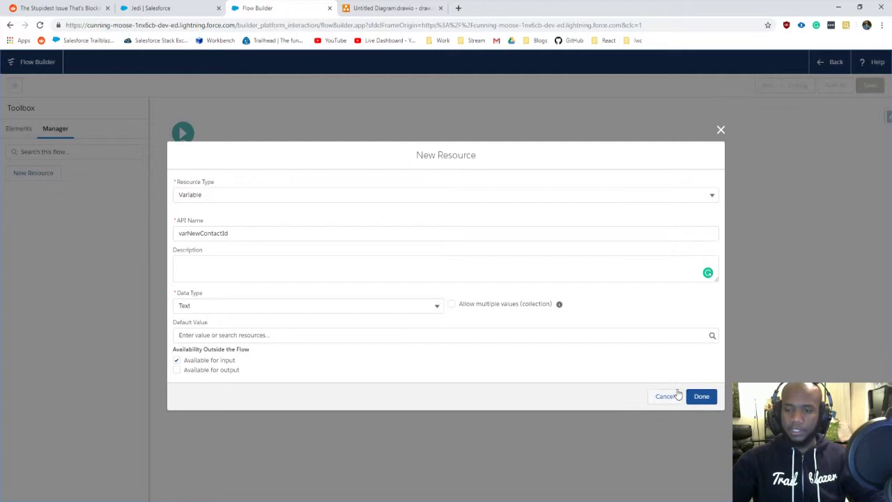
# Step: Save the varNewContactId variable and confirm it appears in the resource list
pyautogui.click(702, 395)
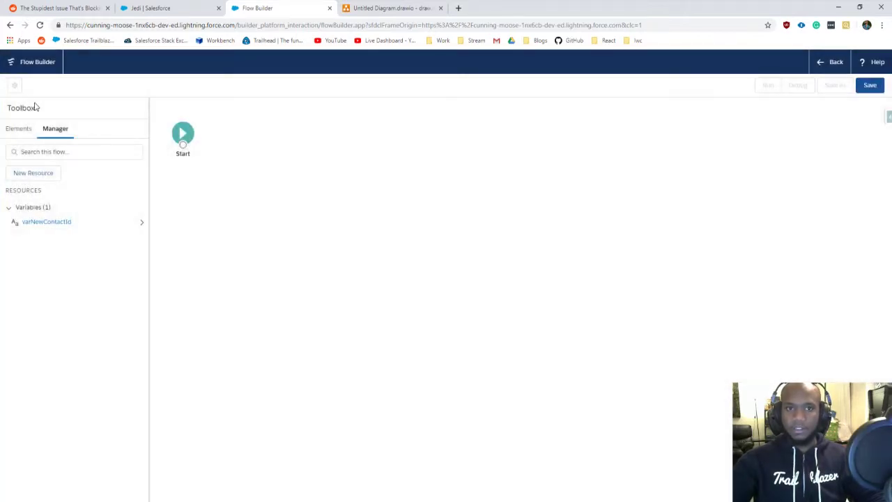
pyautogui.click(19, 128)
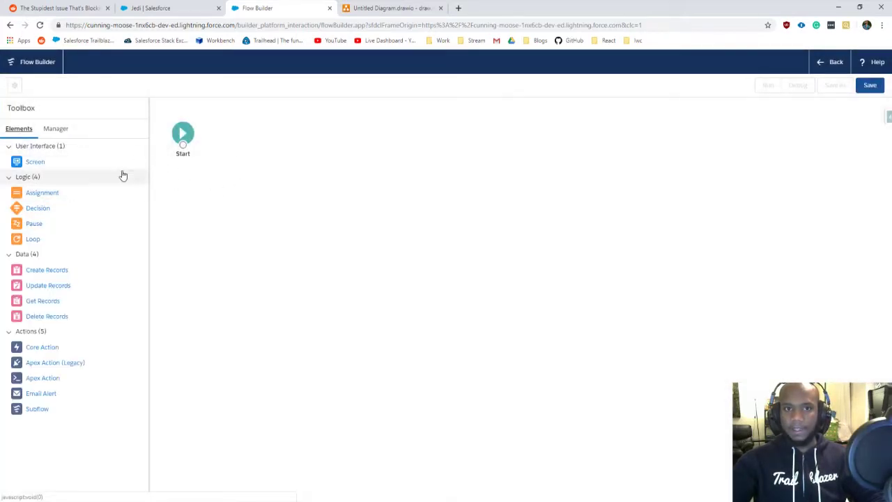
pyautogui.click(55, 128)
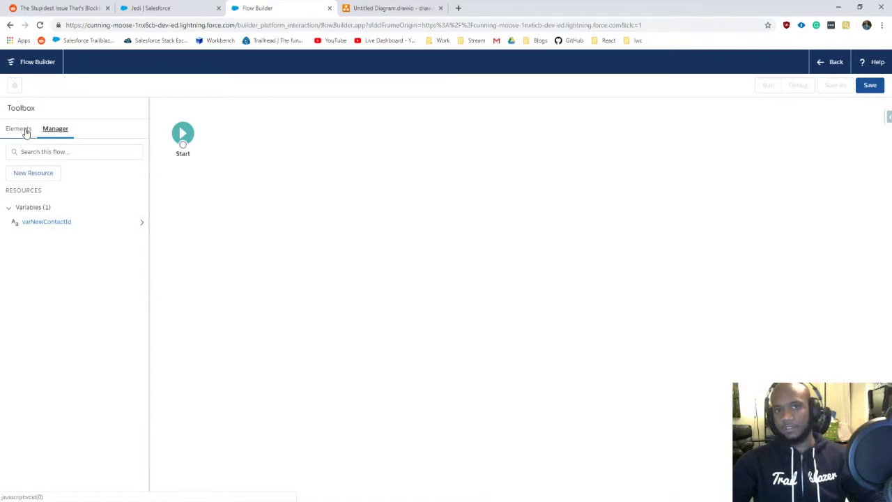
pyautogui.click(22, 129)
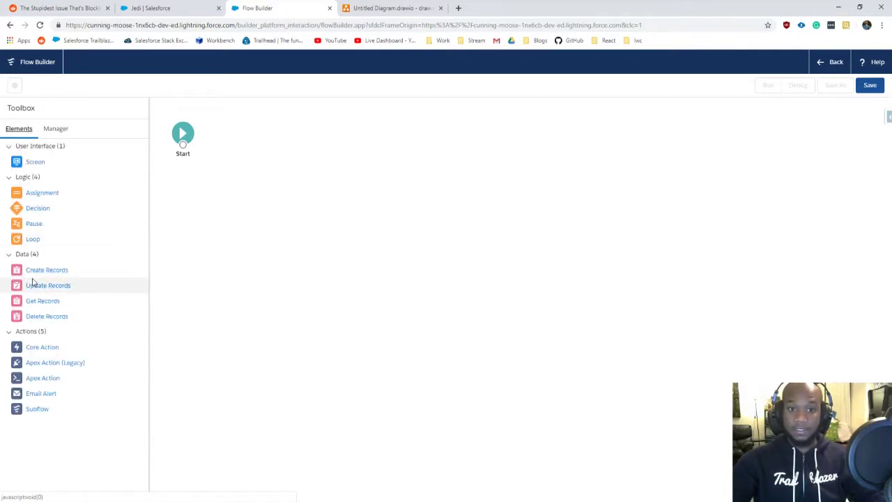
# Step: Add a Get Records element labelled 'Get New Contact' that fetches Contact records
pyautogui.moveTo(34, 305); pyautogui.dragTo(218, 132)
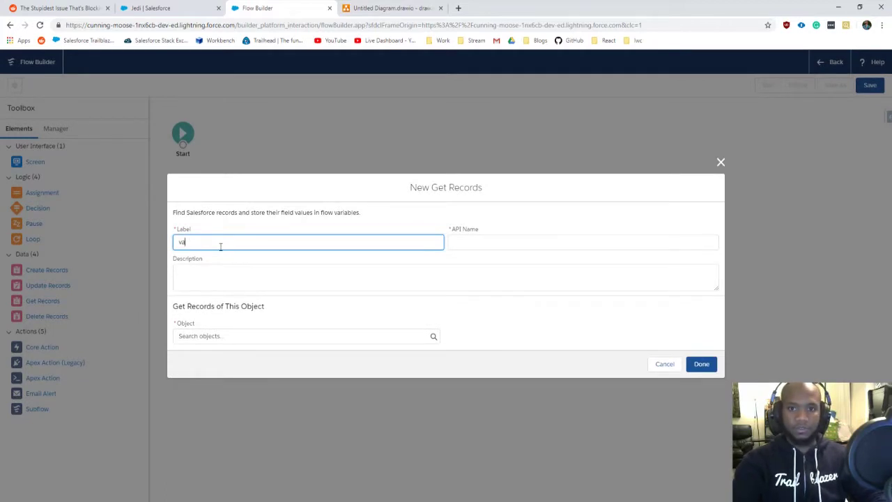
pyautogui.write('Get New Contact')
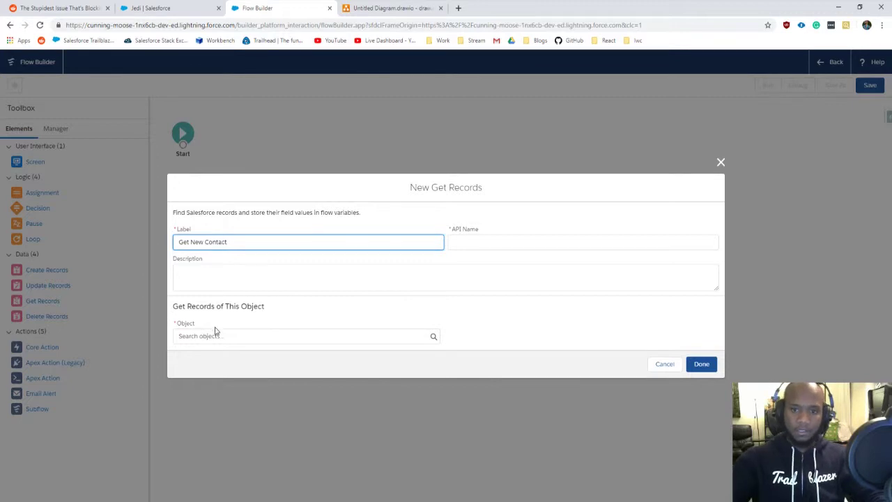
pyautogui.click(295, 334)
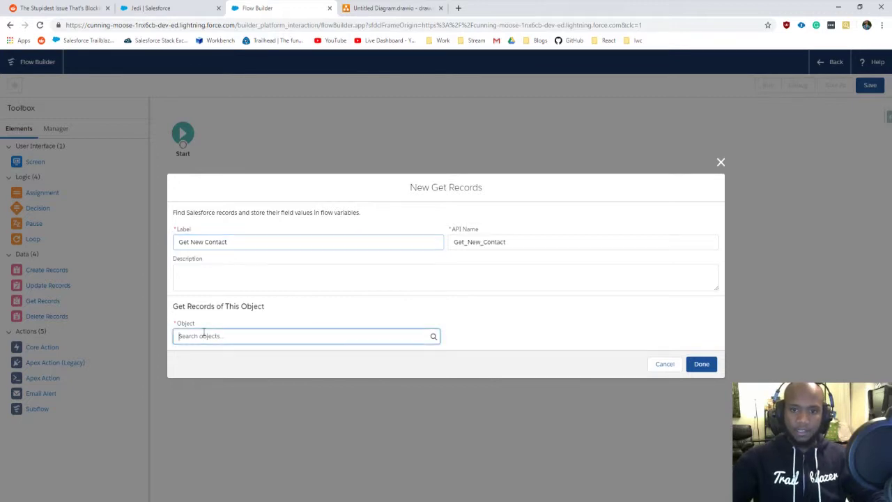
pyautogui.scroll(-5, 206, 258)
pyautogui.write('contact')
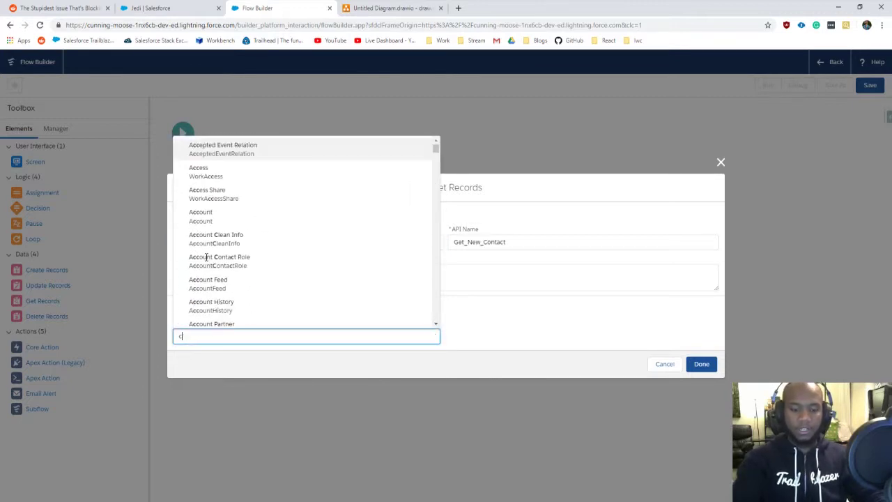
pyautogui.click(223, 194)
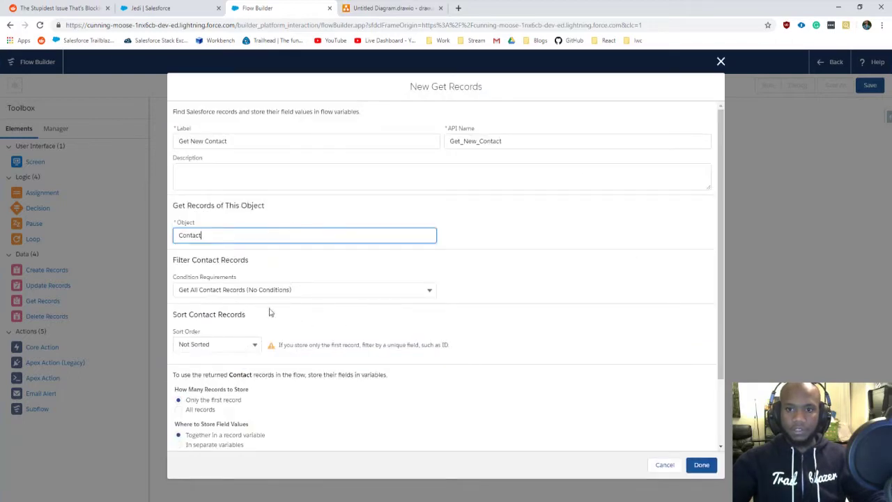
# Step: Require filter conditions and set the filter field to the contact's Id
pyautogui.click(212, 288)
pyautogui.click(209, 325)
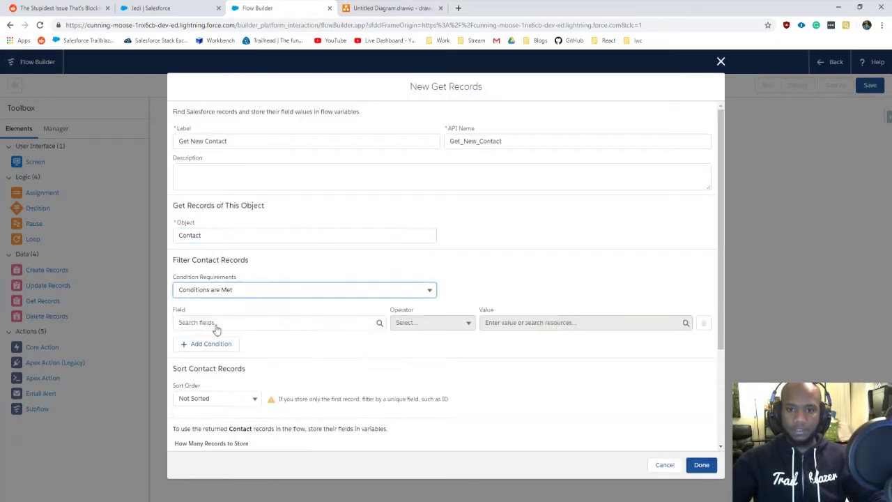
pyautogui.click(298, 322)
pyautogui.write('id')
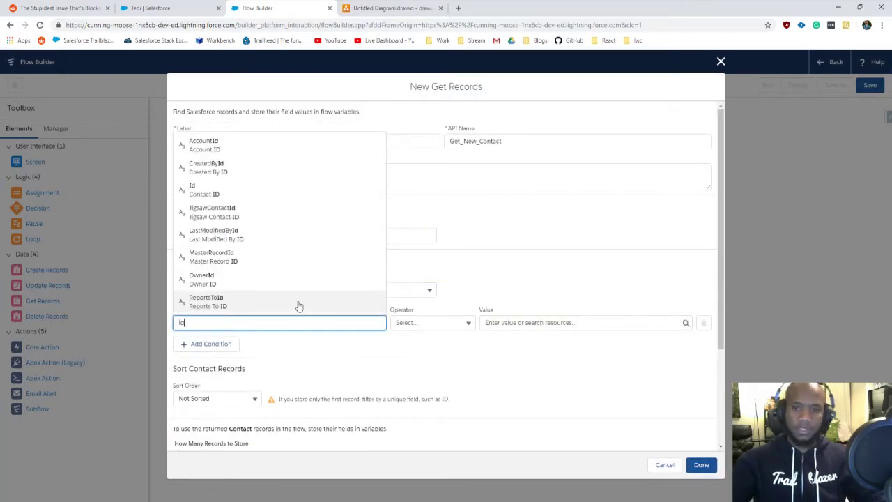
pyautogui.click(196, 175)
pyautogui.click(227, 322)
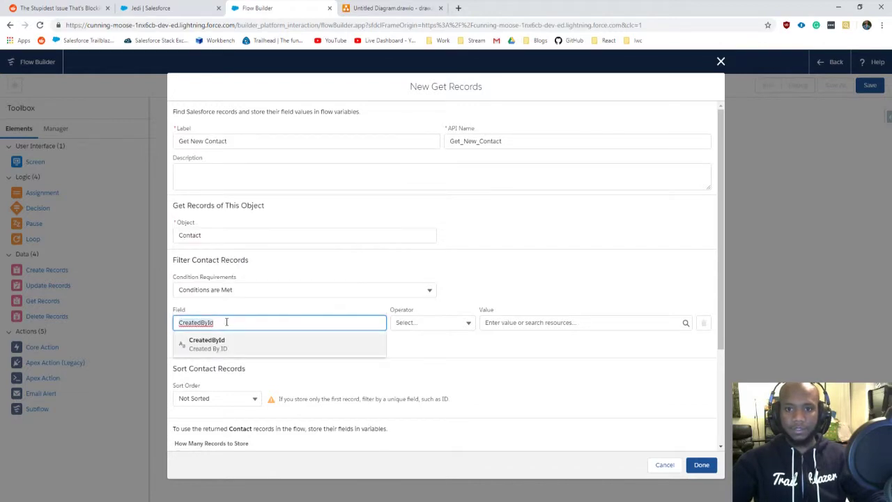
pyautogui.write('id')
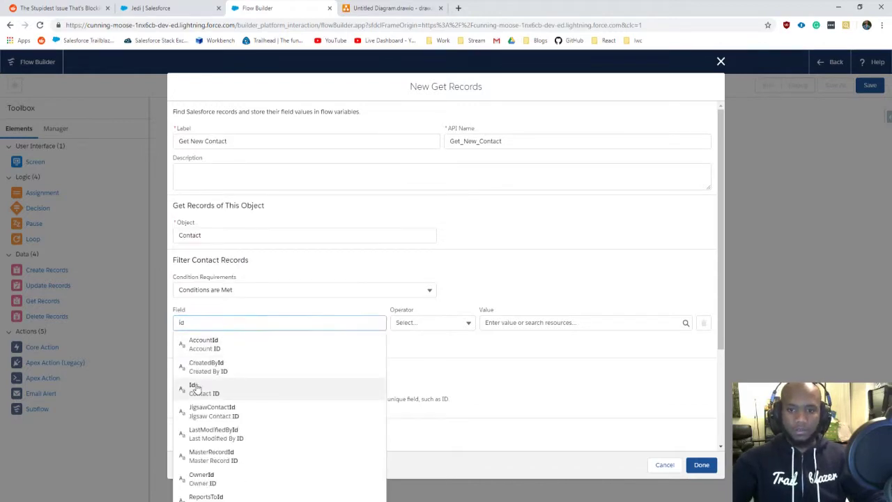
pyautogui.click(210, 388)
# Step: Complete the condition as Id Equals {!varNewContactId} and begin a new record variable
pyautogui.click(432, 322)
pyautogui.click(437, 343)
pyautogui.click(520, 323)
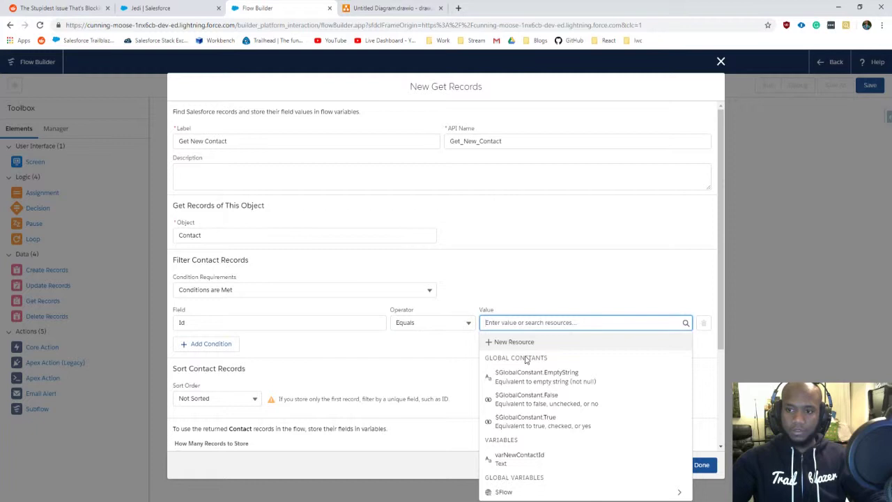
pyautogui.click(520, 456)
pyautogui.scroll(-2, 361, 303)
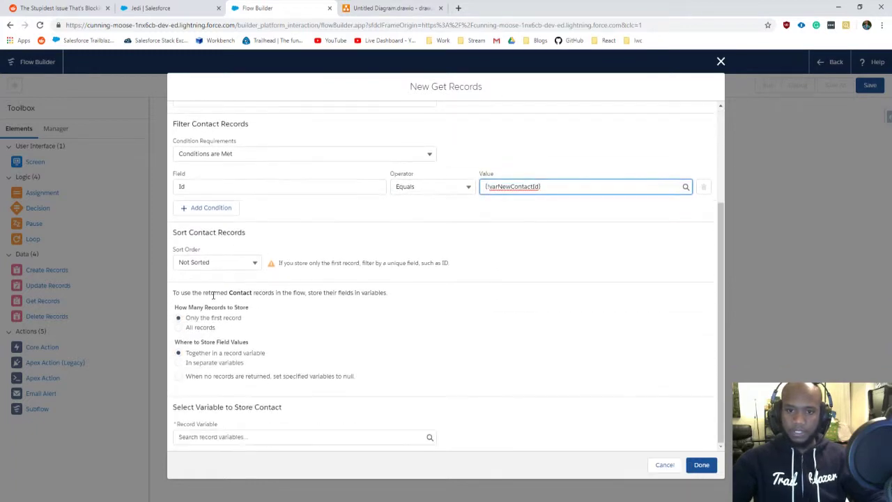
pyautogui.click(205, 436)
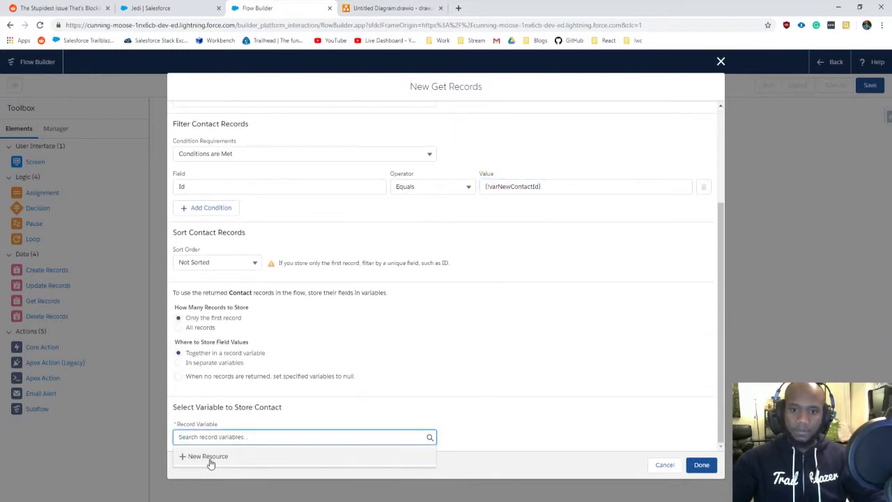
# Step: Create variable varNewContact with data type Record and object Contact
pyautogui.click(211, 461)
pyautogui.click(210, 244)
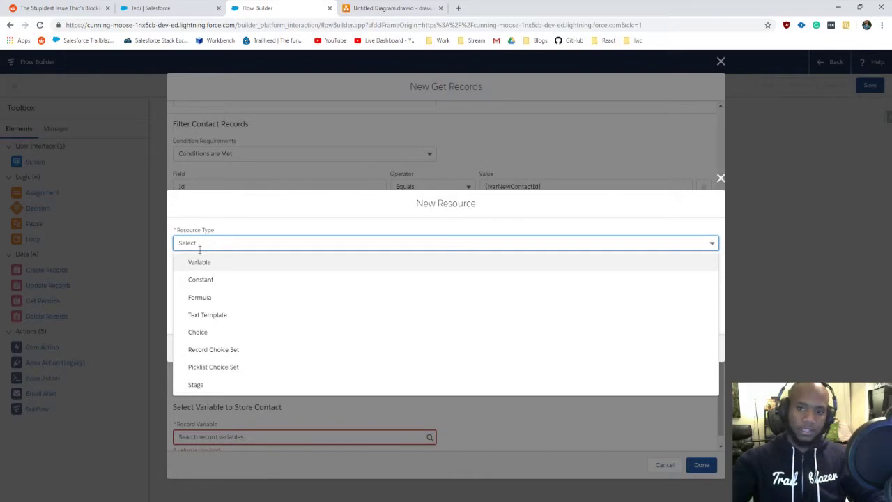
pyautogui.click(200, 263)
pyautogui.click(217, 247)
pyautogui.write('varNewContact')
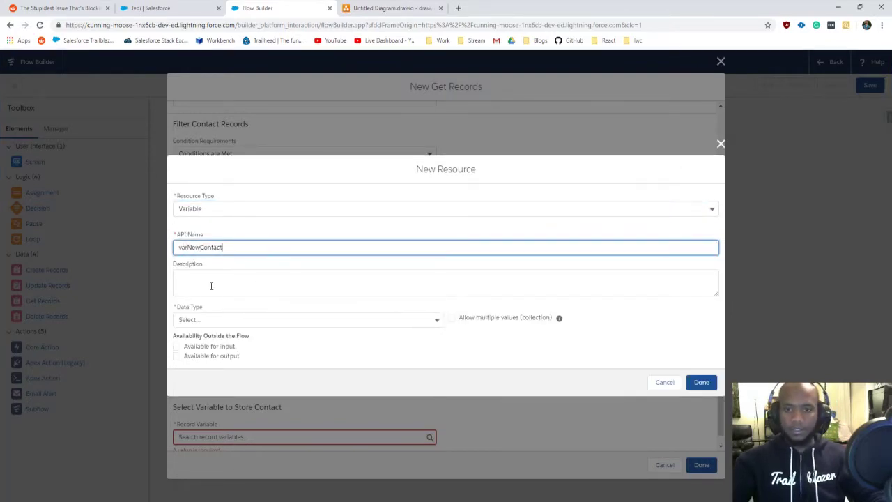
pyautogui.click(211, 320)
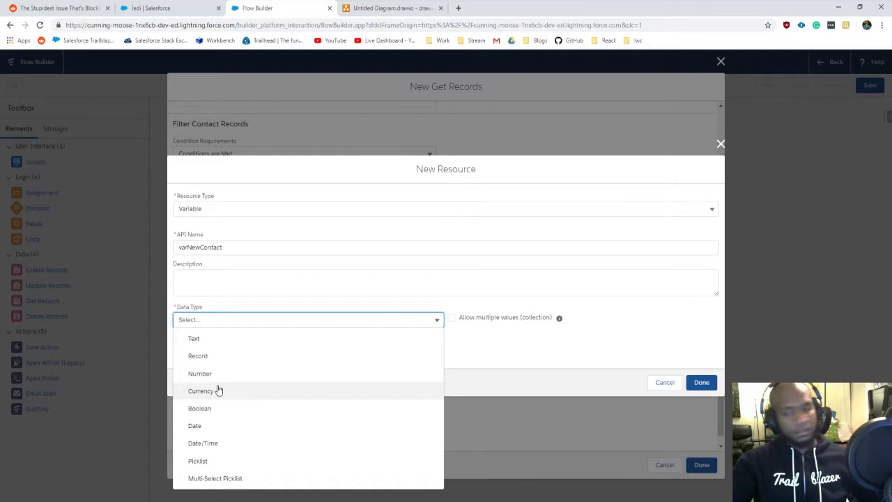
pyautogui.click(217, 356)
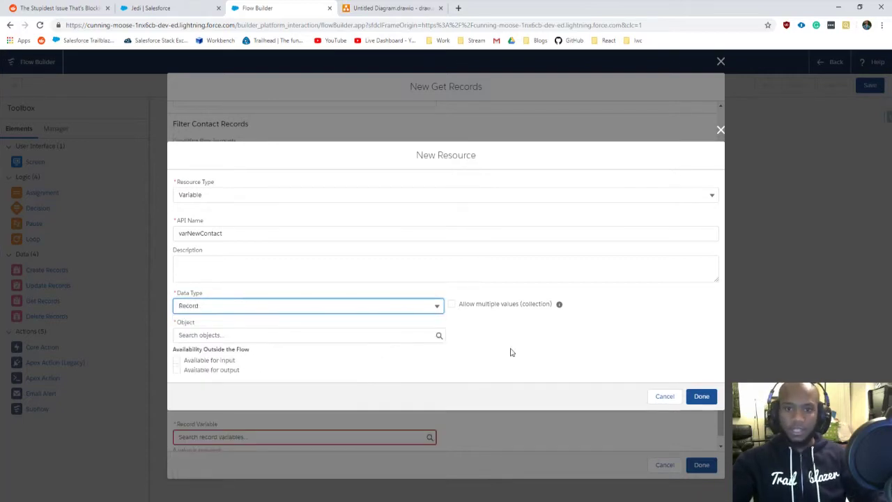
pyautogui.click(207, 332)
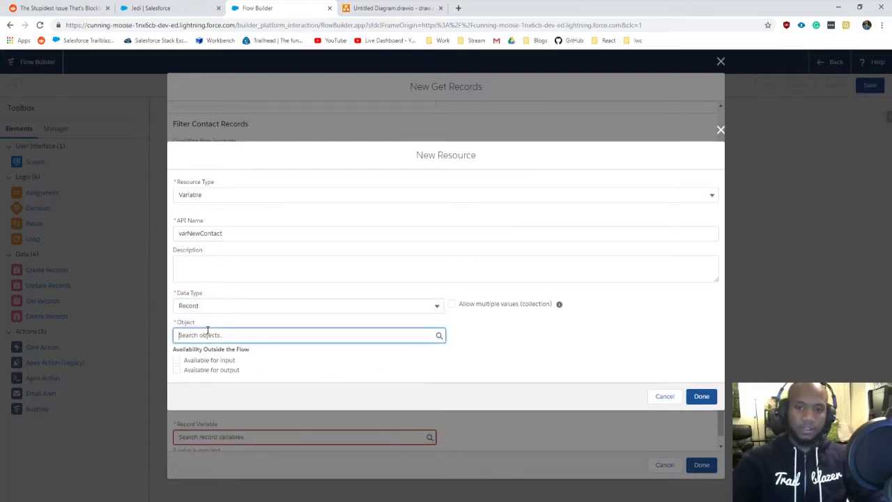
pyautogui.write('contact')
pyautogui.click(209, 213)
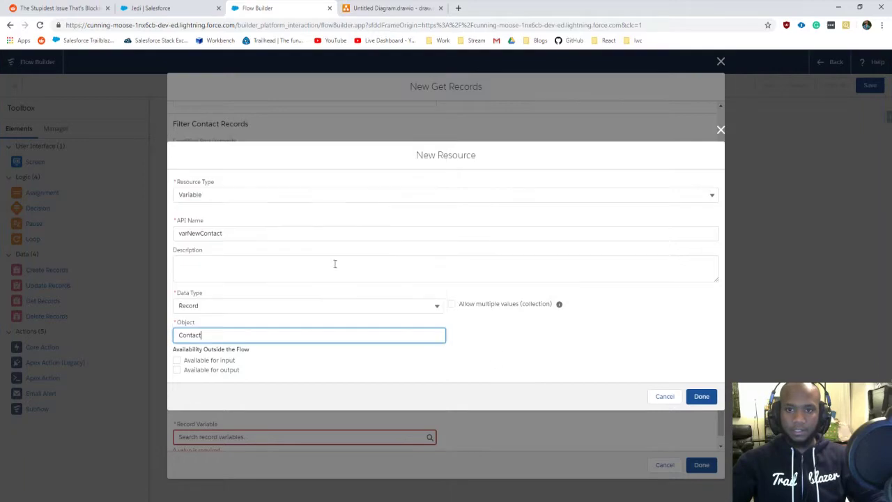
pyautogui.click(702, 396)
# Step: Set varNewContact as the record variable storing the found contact
pyautogui.scroll(-4, 253, 426)
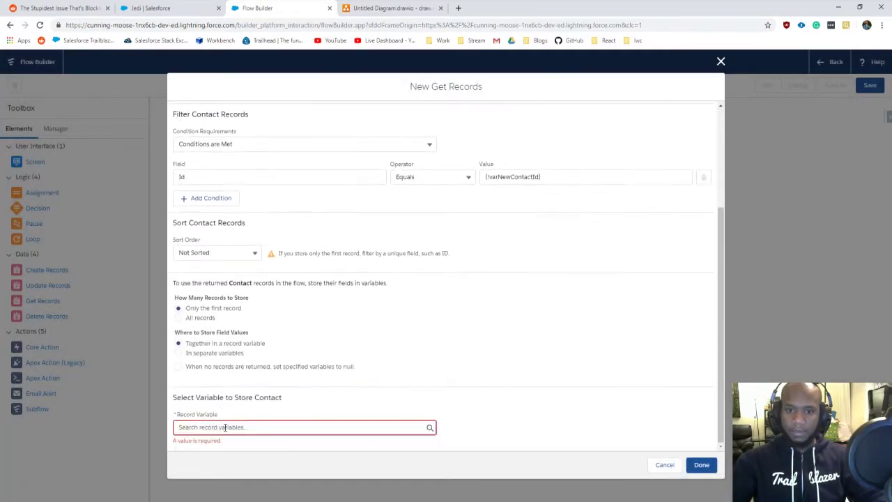
pyautogui.click(225, 427)
pyautogui.click(216, 479)
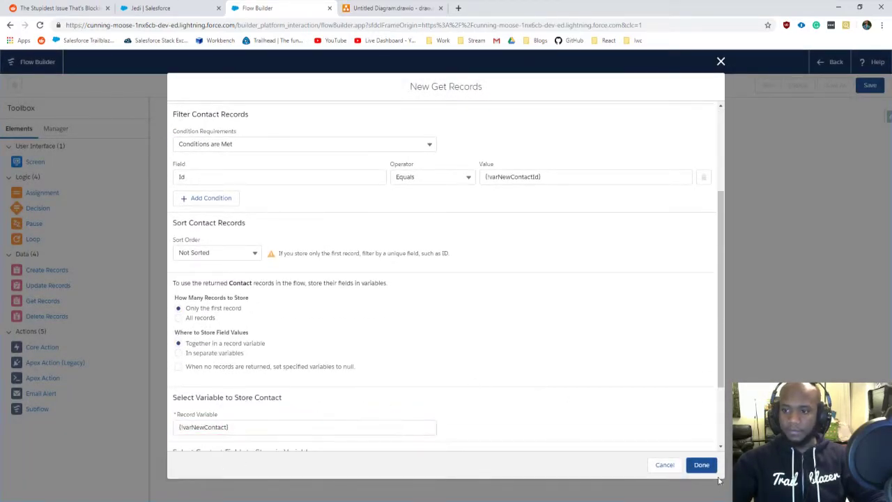
# Step: Finish Get New Contact, then reopen it and add AccountId to its stored fields
pyautogui.click(703, 465)
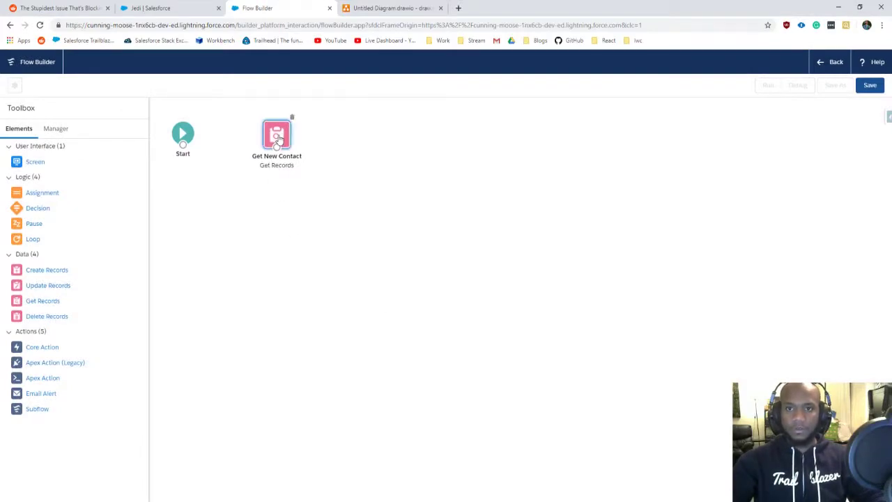
pyautogui.doubleClick(279, 137)
pyautogui.scroll(-5, 338, 279)
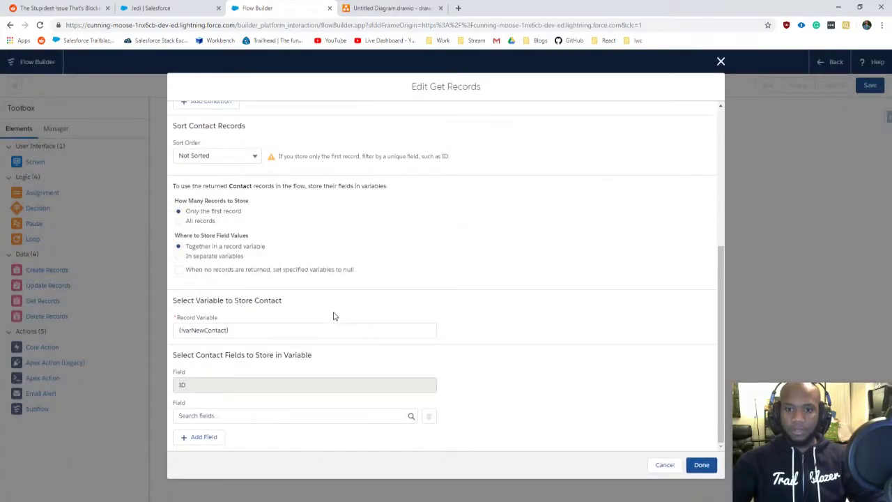
pyautogui.click(211, 413)
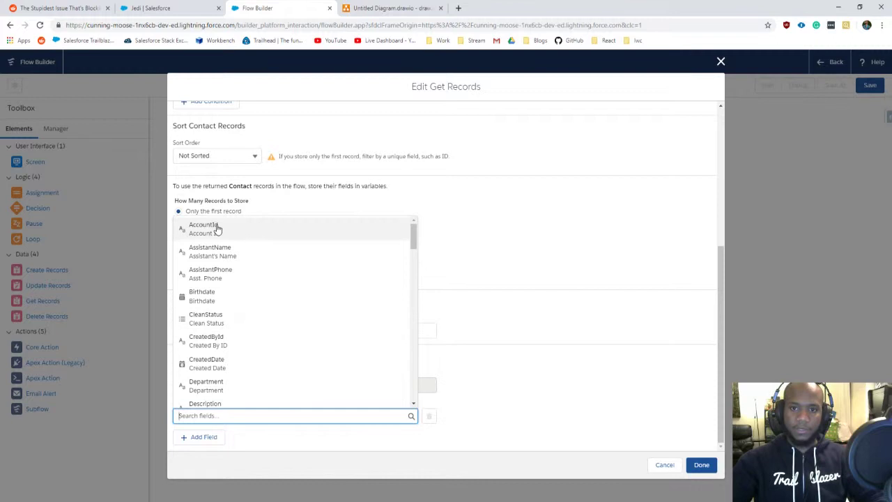
pyautogui.click(216, 226)
# Step: Close the settings and drop a second Get Records element onto the canvas
pyautogui.click(701, 465)
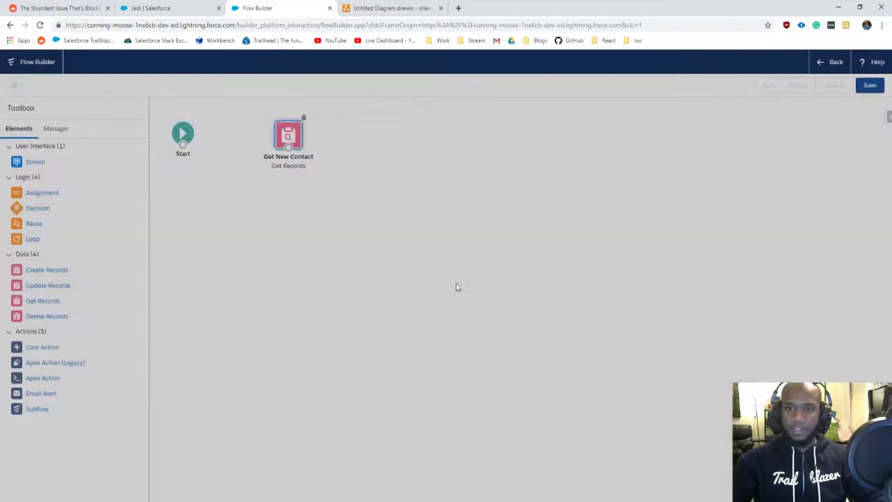
pyautogui.click(251, 243)
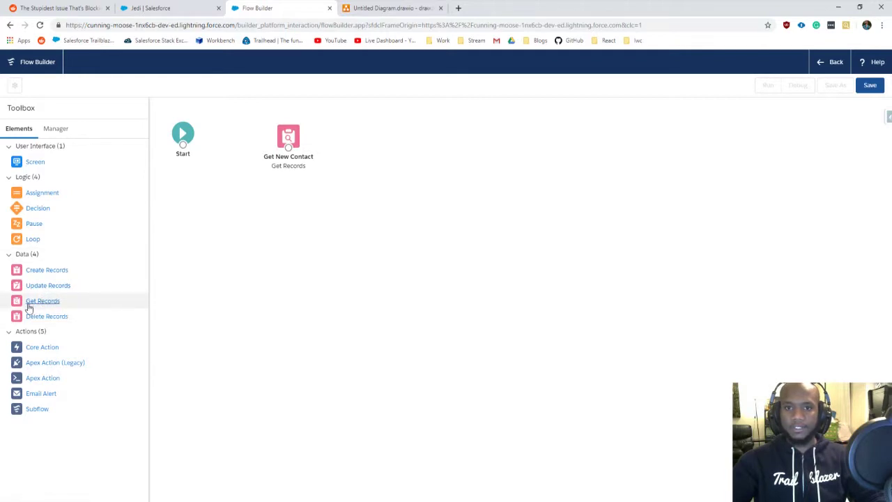
pyautogui.moveTo(31, 302); pyautogui.dragTo(377, 132)
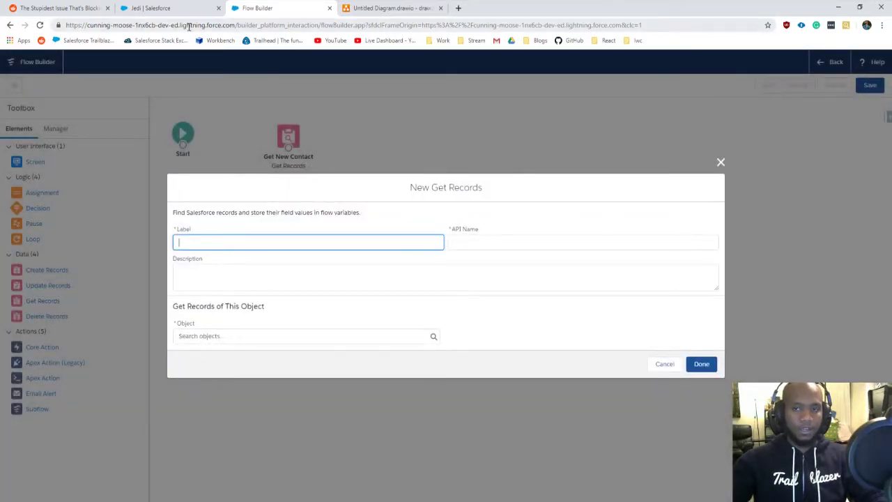
# Step: Open the Jedi account's existing contact in its own tab and view its details
pyautogui.click(157, 14)
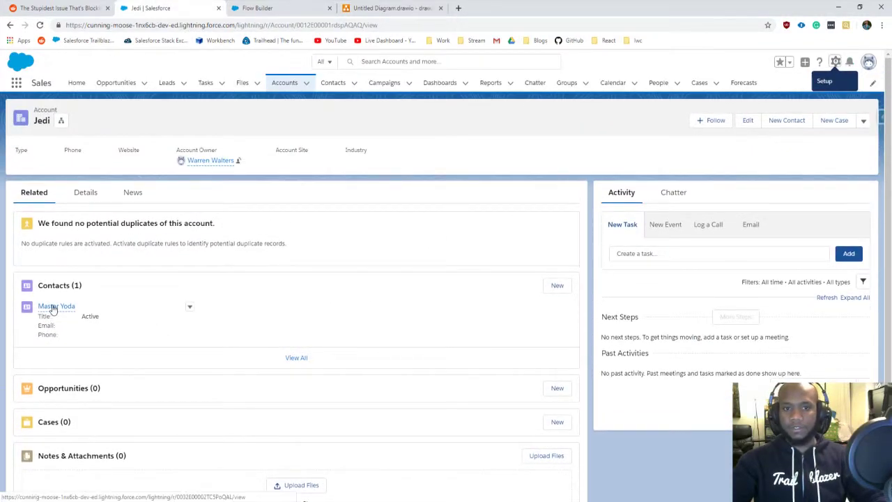
pyautogui.middleClick(50, 306)
pyautogui.click(354, 8)
pyautogui.moveTo(377, 7); pyautogui.dragTo(279, 8)
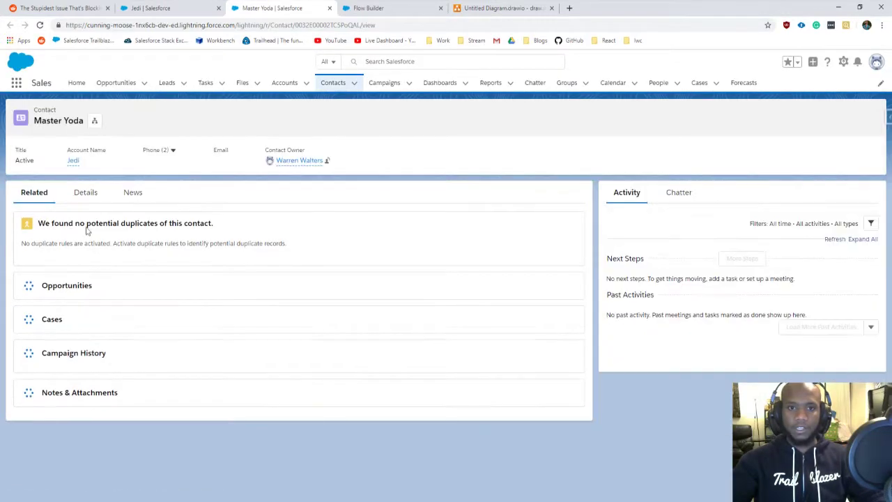
pyautogui.click(82, 194)
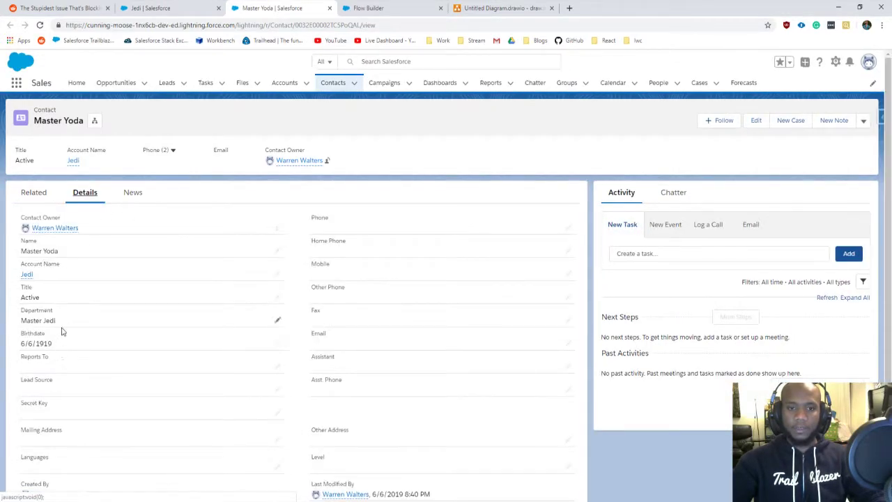
pyautogui.click(148, 8)
# Step: Start a new Jedi contact with names and Title Active, then recheck the existing contact
pyautogui.click(557, 286)
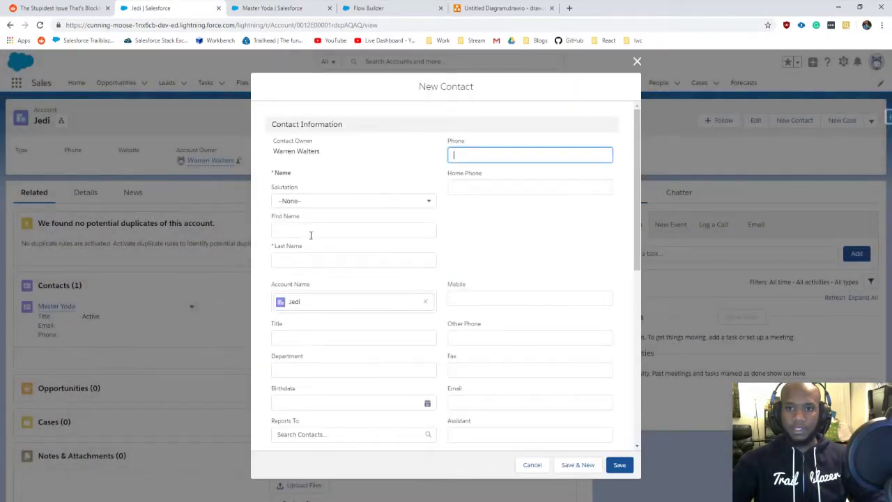
pyautogui.click(300, 231)
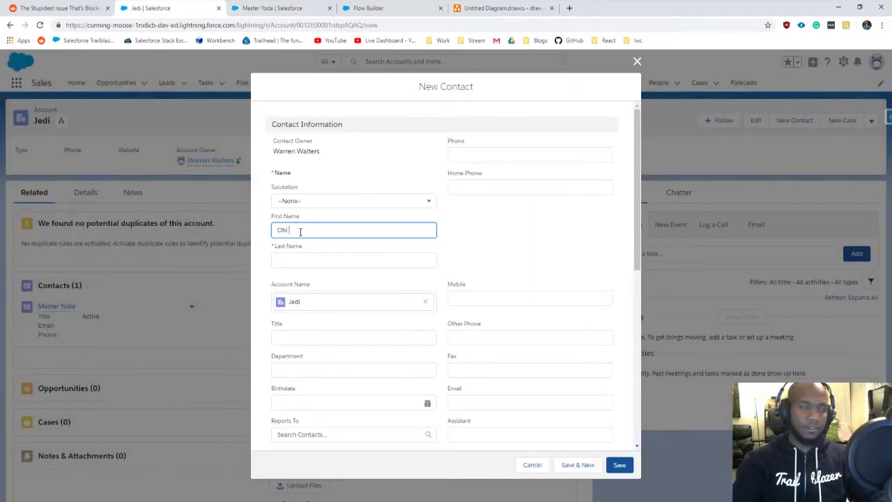
pyautogui.press('Tab')
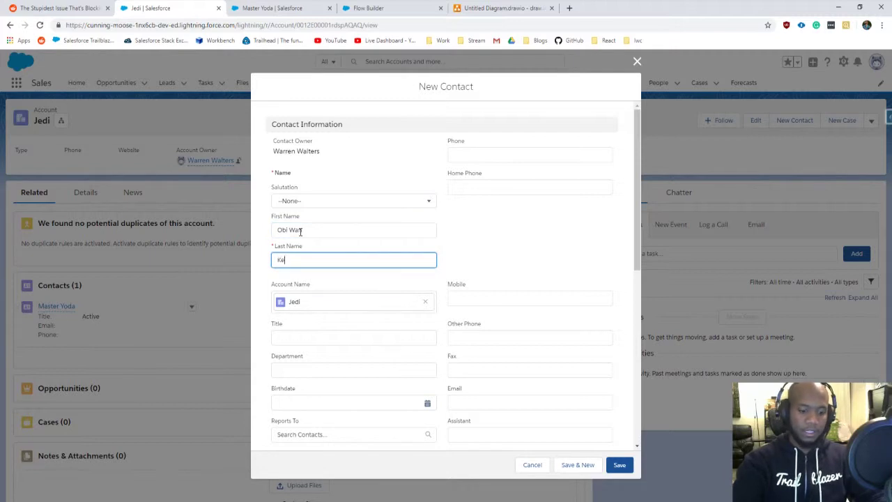
pyautogui.scroll(-1, 300, 233)
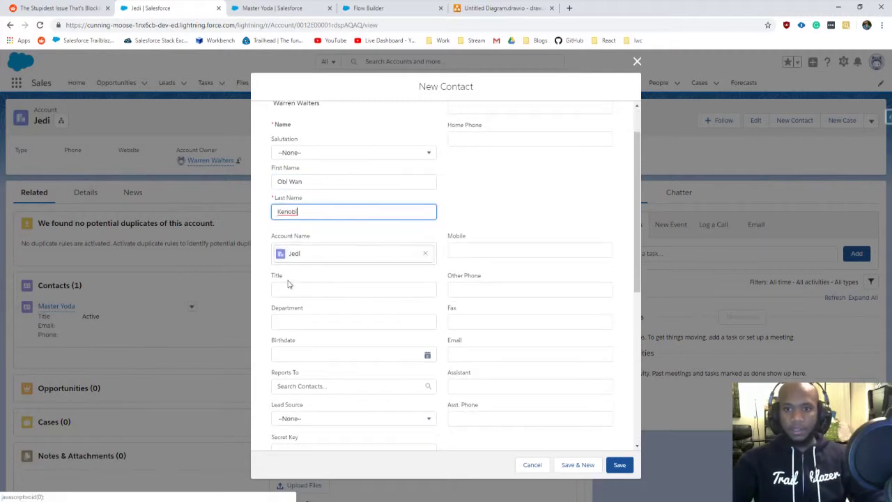
pyautogui.click(384, 301)
pyautogui.write('Act')
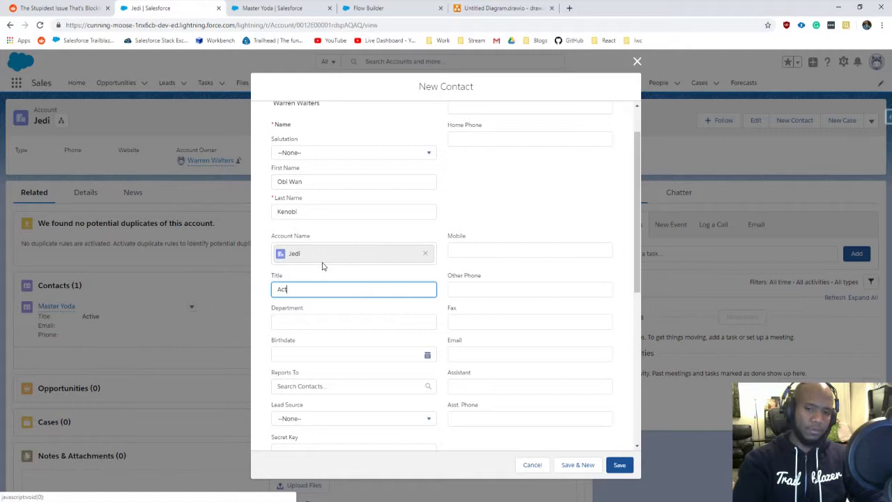
pyautogui.write('ie')
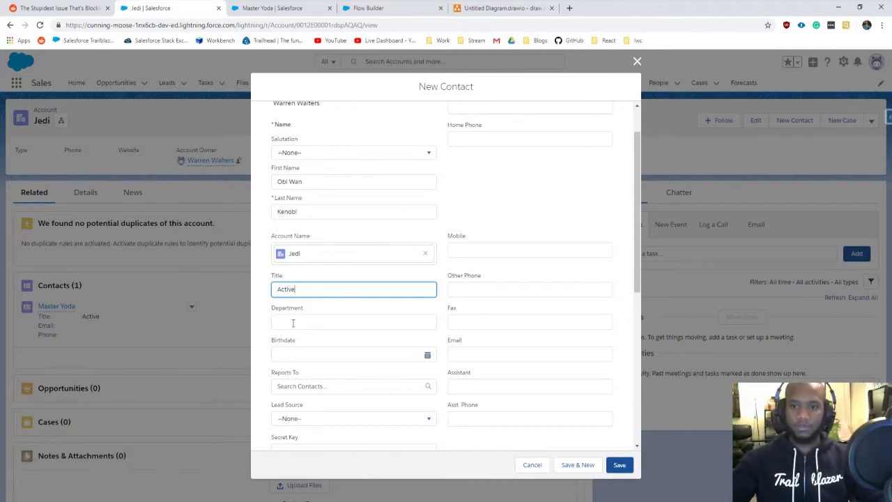
pyautogui.click(275, 9)
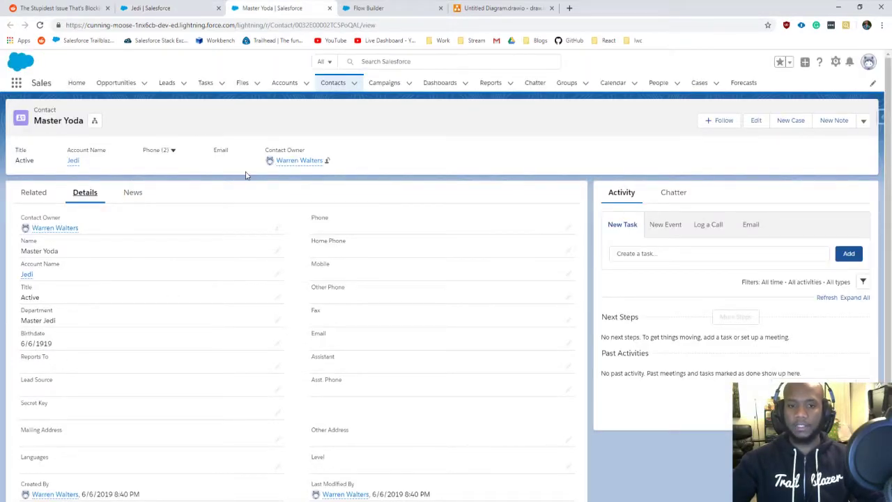
# Step: Change the existing Active contact's Department to 'Grand Master' and save it inline
pyautogui.click(198, 10)
pyautogui.click(407, 6)
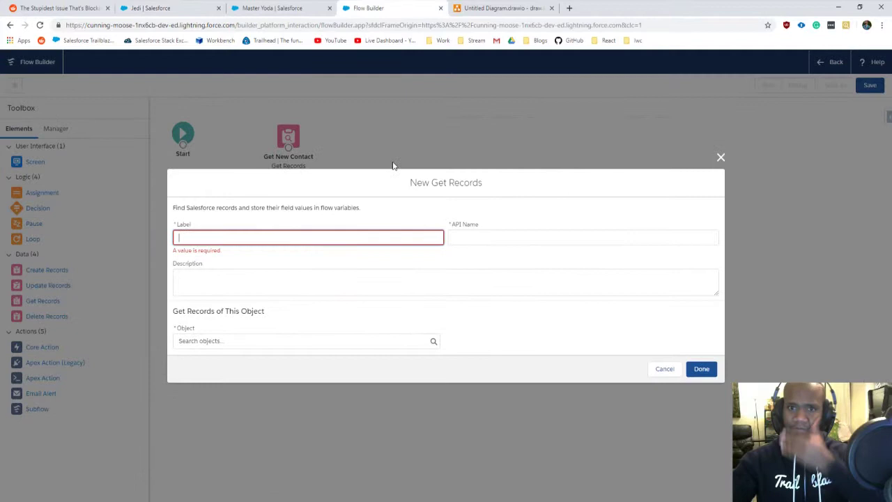
pyautogui.click(290, 6)
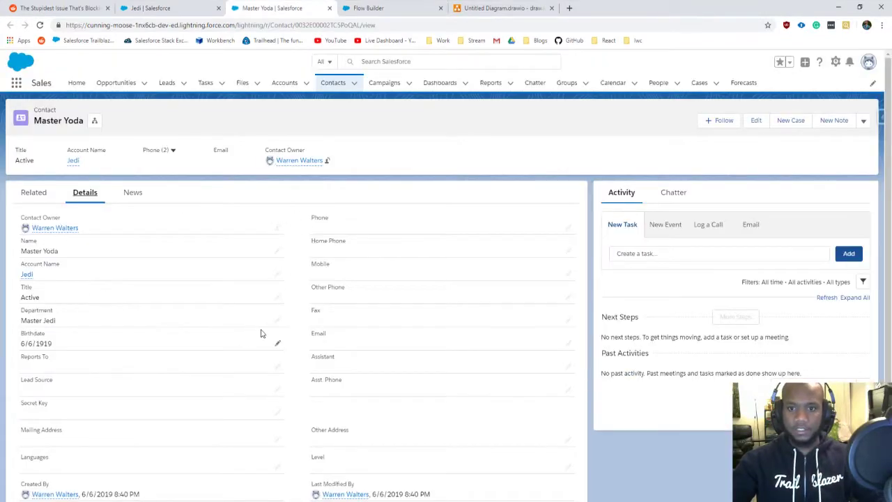
pyautogui.doubleClick(69, 296)
pyautogui.tripleClick(72, 325)
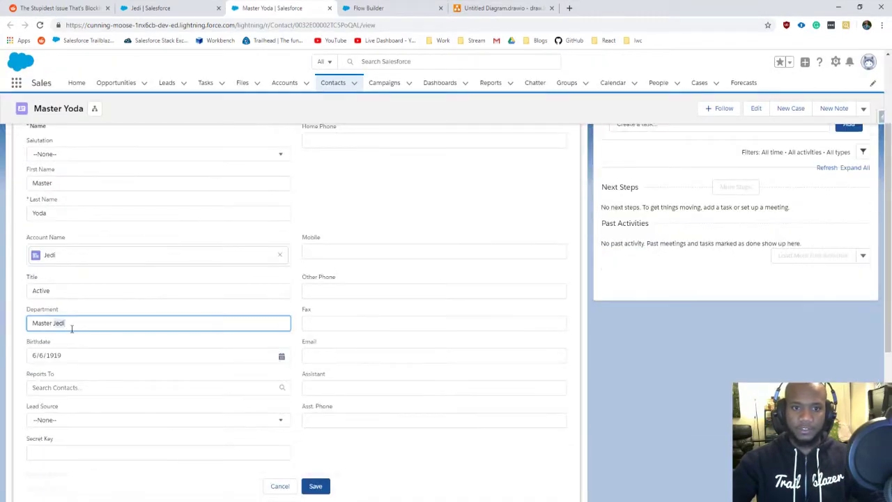
pyautogui.write('GRa')
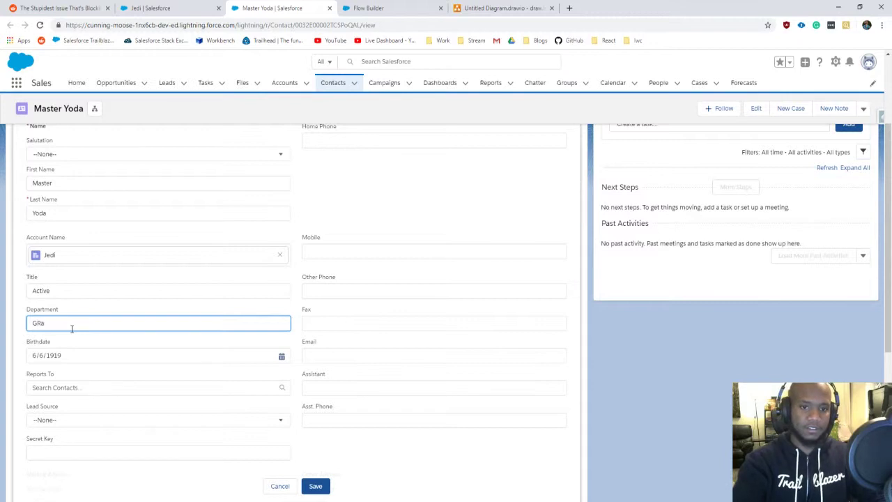
pyautogui.write('nd Master')
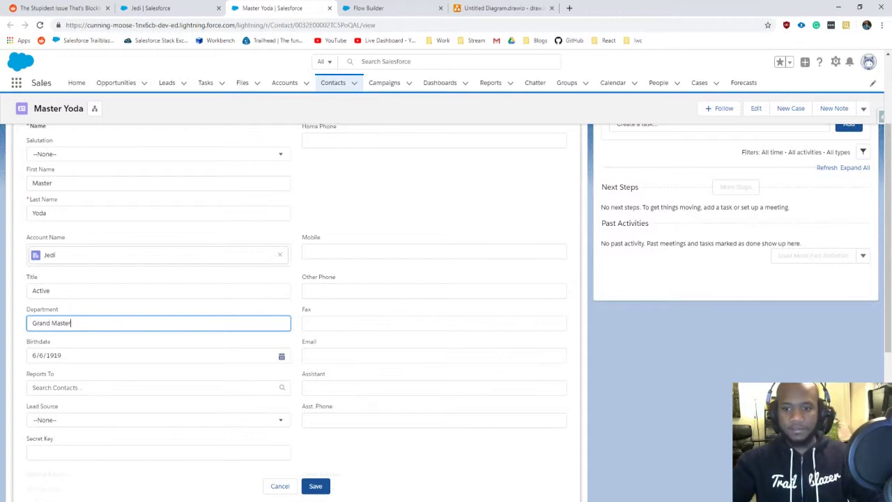
pyautogui.press('Return')
pyautogui.click(369, 7)
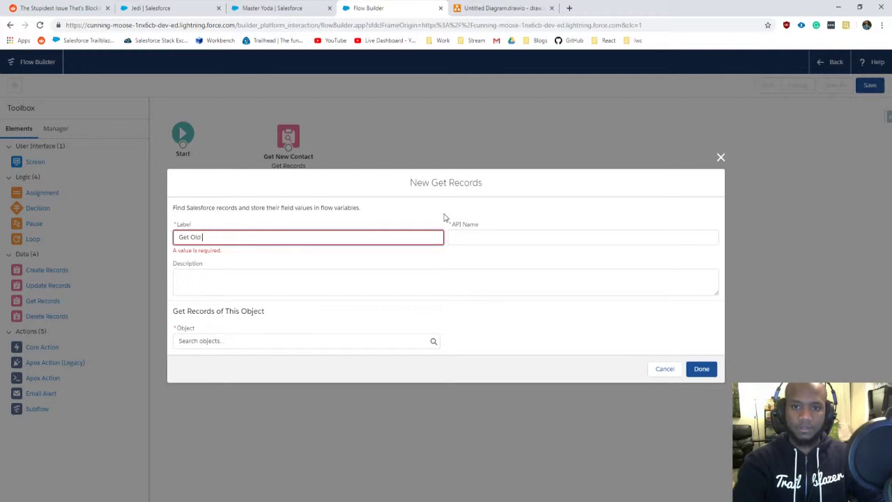
# Step: Label the second Get Records 'Get Old Contact' and make it query Contact records
pyautogui.write('act')
pyautogui.click(329, 280)
pyautogui.click(241, 339)
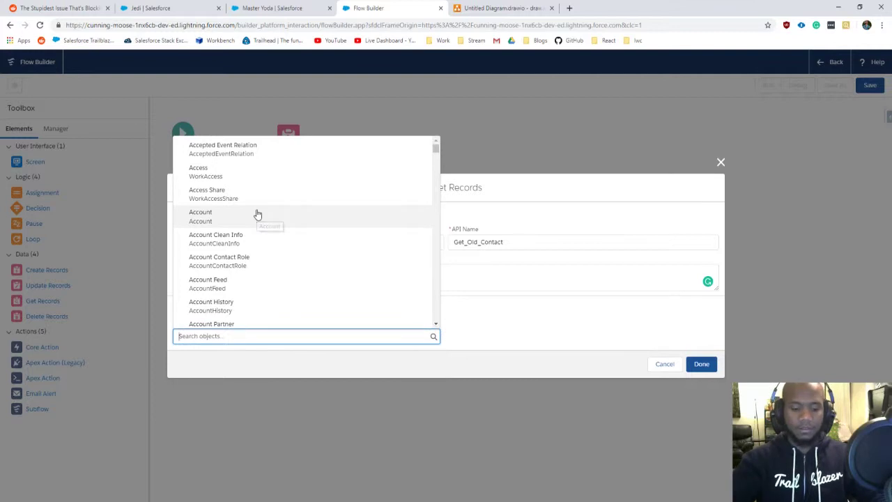
pyautogui.write('contact')
pyautogui.click(202, 194)
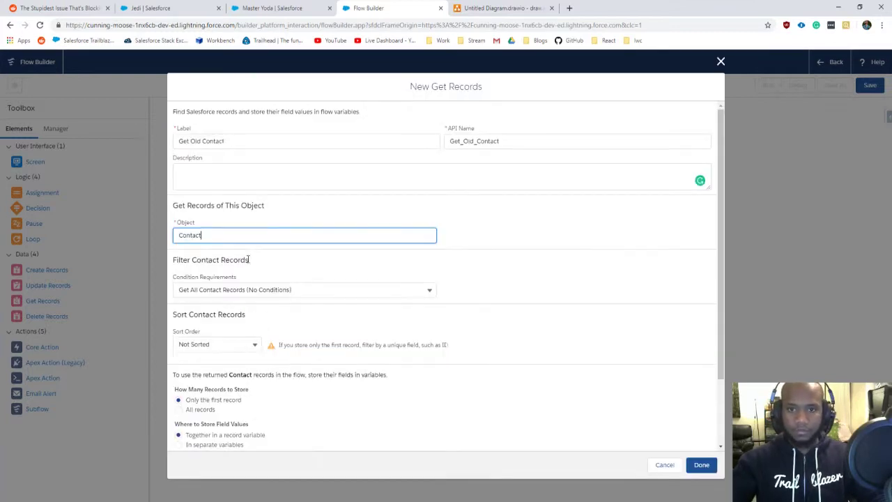
# Step: Require conditions to be met, with AccountId as the first field and Title Equals Active
pyautogui.click(217, 288)
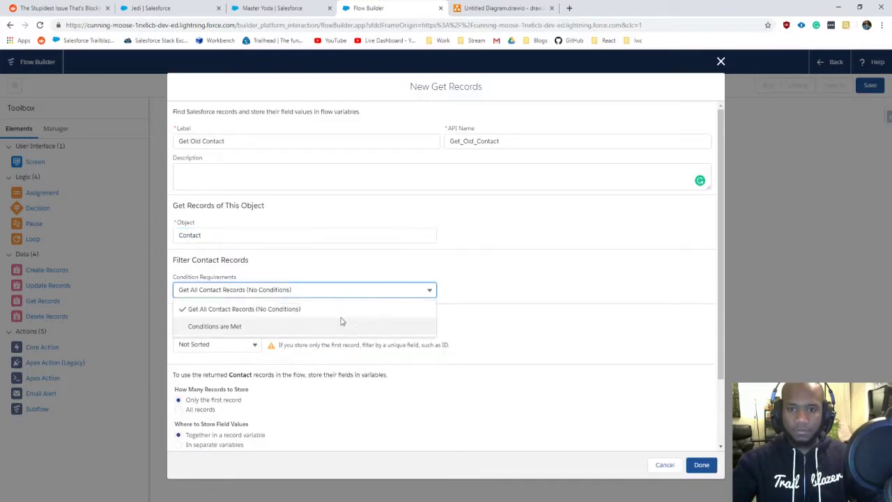
pyautogui.click(219, 325)
pyautogui.scroll(-1, 255, 301)
pyautogui.click(265, 274)
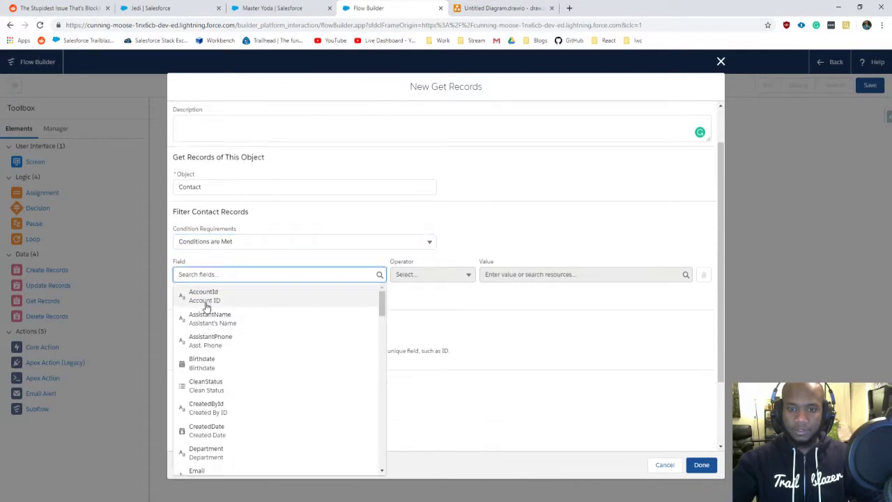
pyautogui.click(229, 301)
pyautogui.click(202, 295)
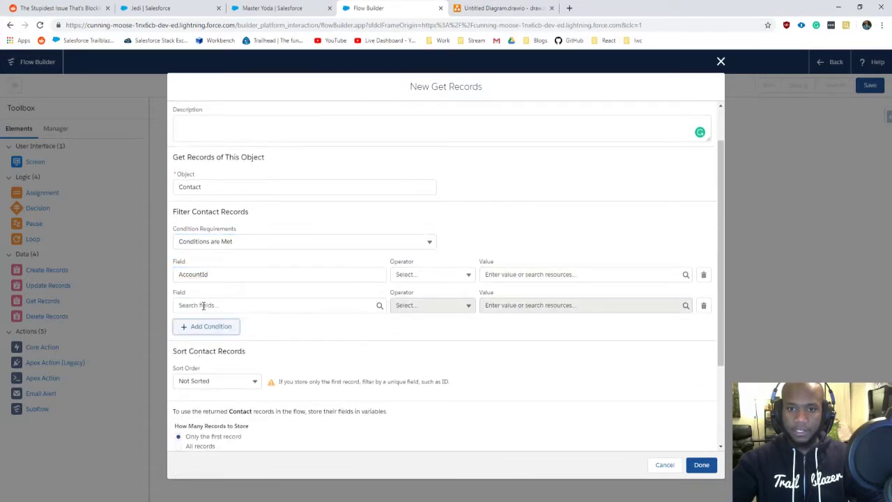
pyautogui.click(203, 305)
pyautogui.write('tit')
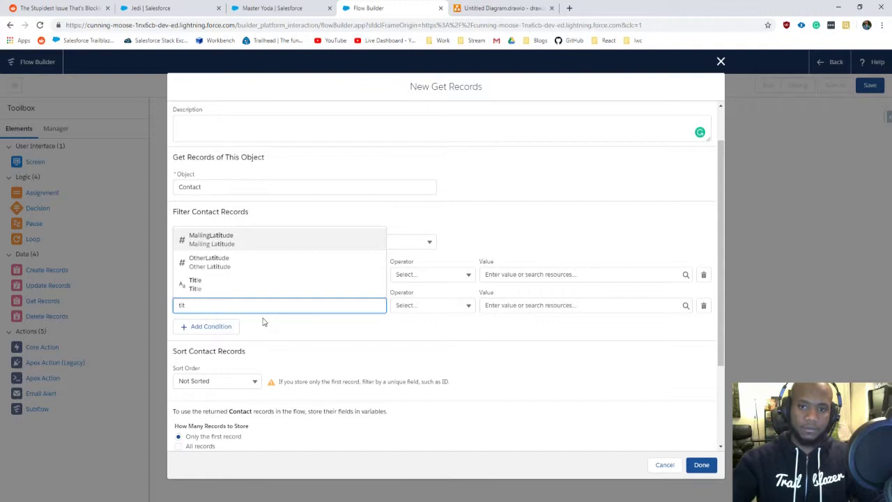
pyautogui.click(255, 292)
pyautogui.click(449, 307)
pyautogui.click(413, 322)
pyautogui.click(523, 307)
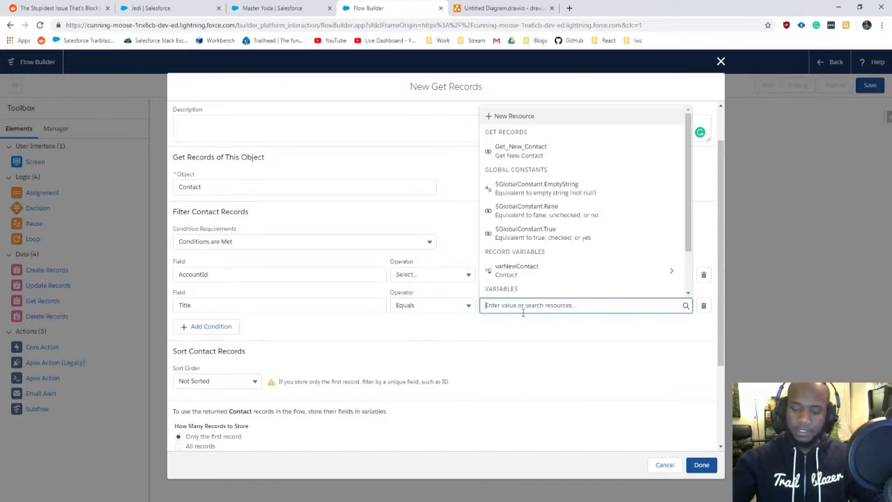
pyautogui.write('Active')
# Step: Make the AccountId condition Equals {!varNewContact.AccountId}
pyautogui.click(425, 274)
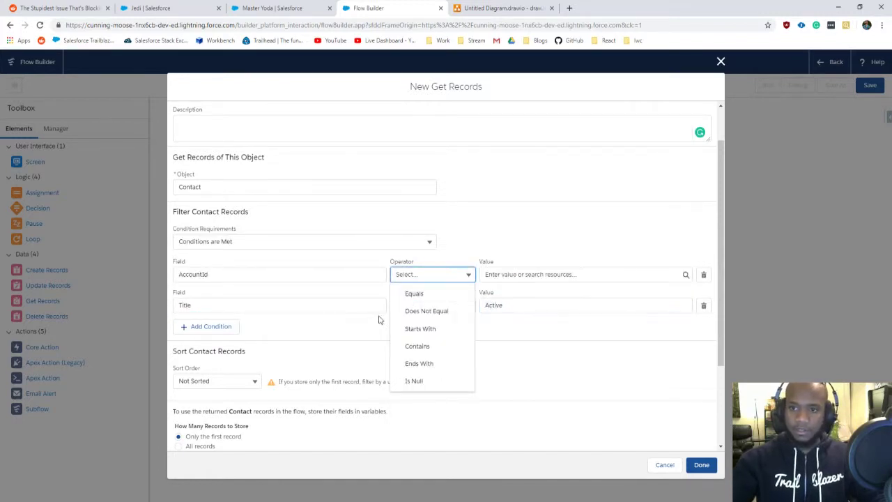
pyautogui.click(413, 295)
pyautogui.click(538, 275)
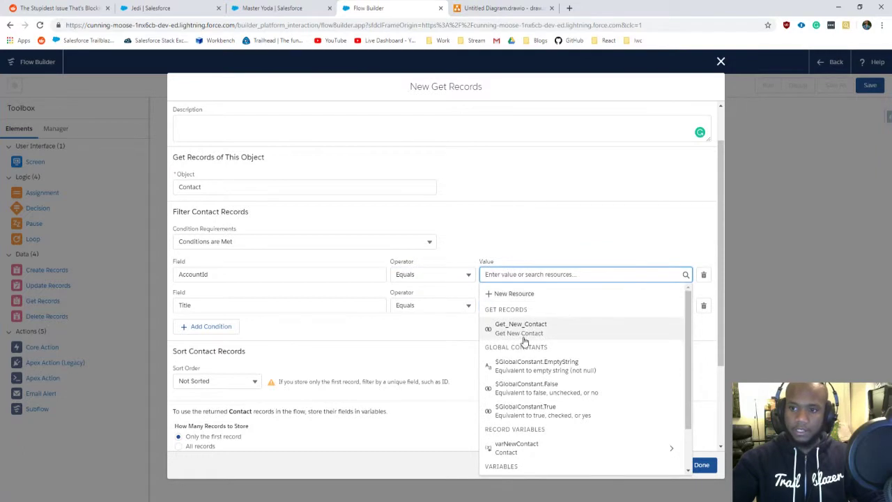
pyautogui.scroll(-4, 578, 384)
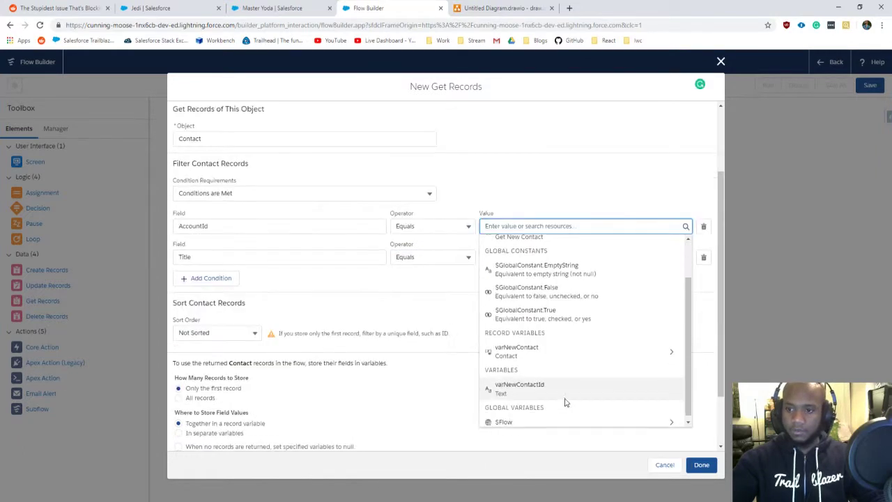
pyautogui.click(657, 355)
pyautogui.click(526, 245)
# Step: Add a third condition: Id Does Not Equal {!varNewContact.Id}
pyautogui.click(210, 278)
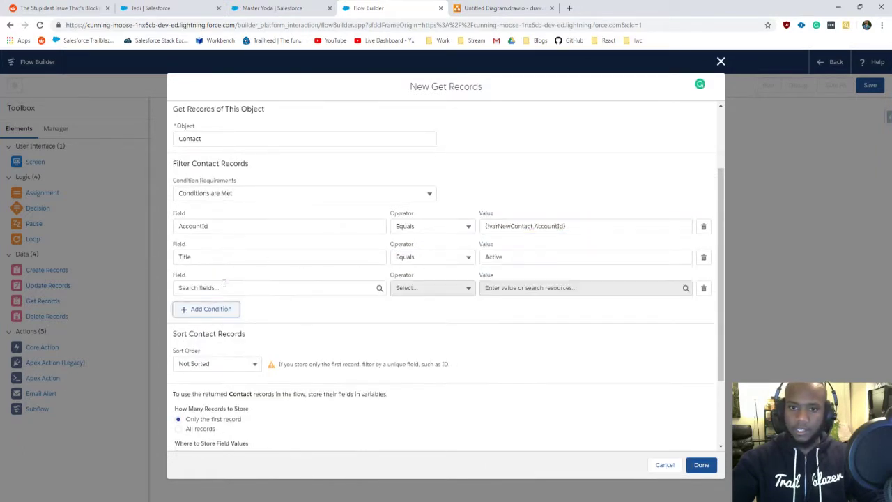
pyautogui.click(237, 288)
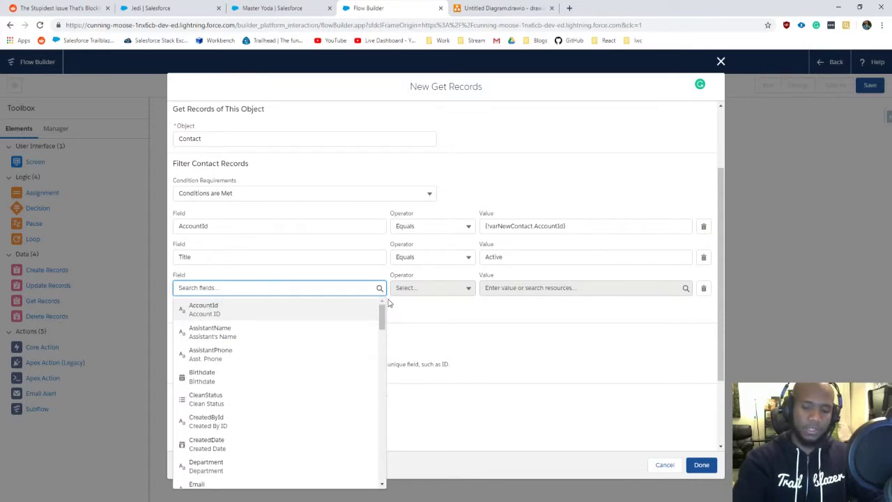
pyautogui.write('Id')
pyautogui.click(199, 353)
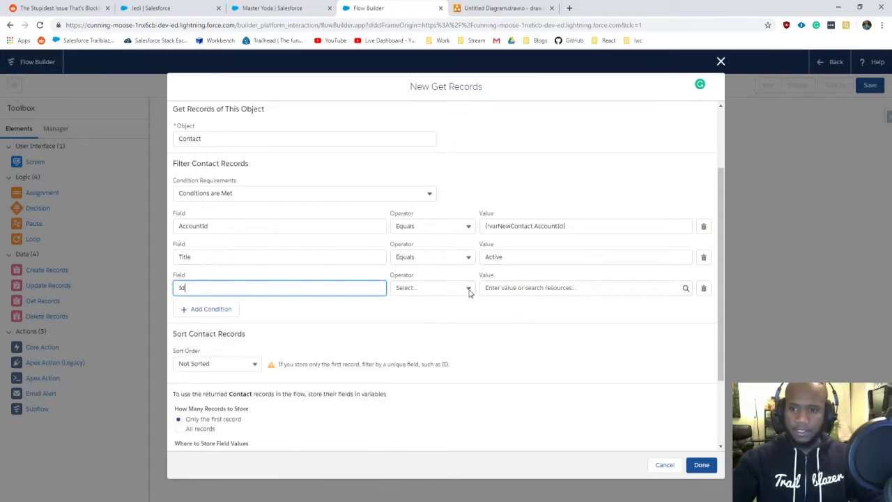
pyautogui.click(419, 288)
pyautogui.click(411, 325)
pyautogui.click(583, 288)
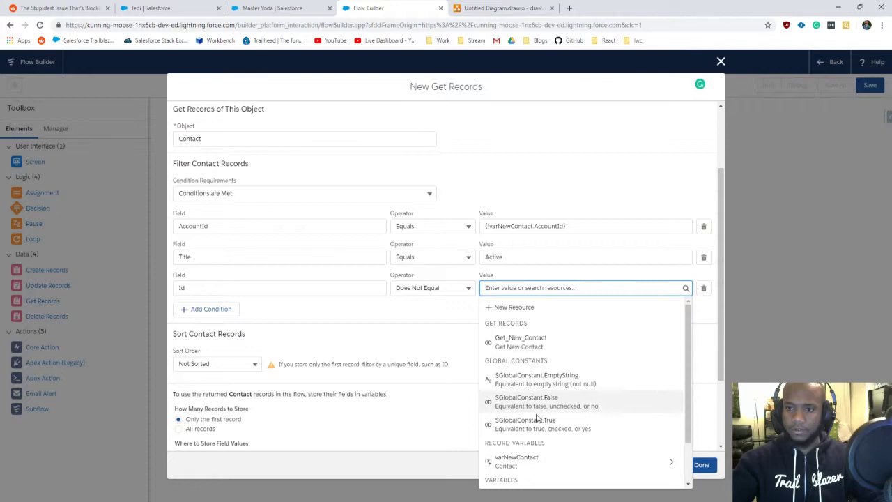
pyautogui.click(532, 461)
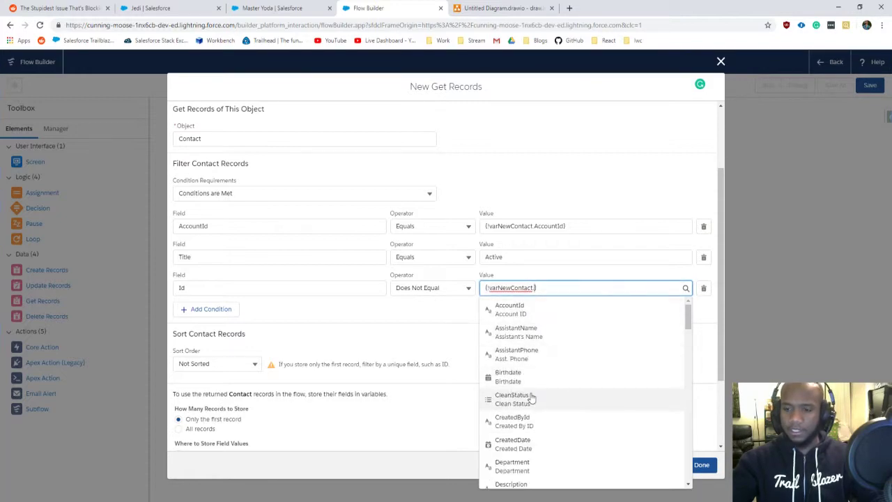
pyautogui.scroll(-2, 532, 396)
pyautogui.scroll(-2, 532, 390)
pyautogui.scroll(5, 541, 355)
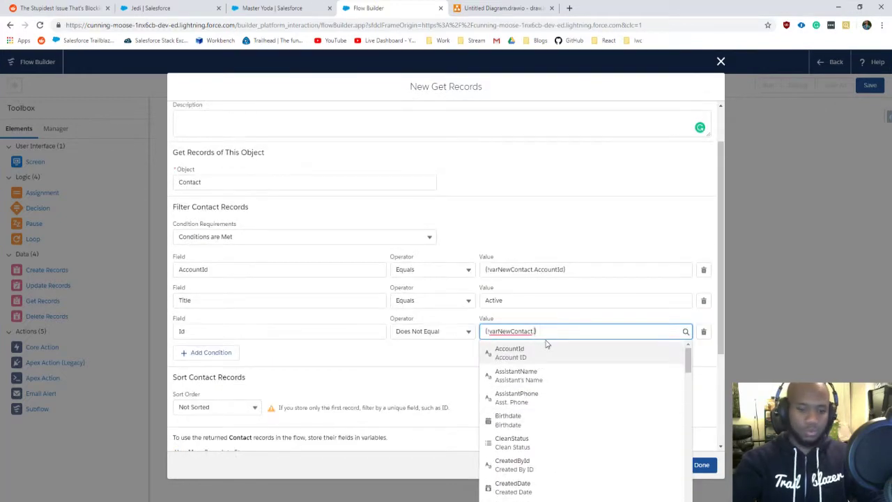
pyautogui.write('Id')
pyautogui.click(524, 398)
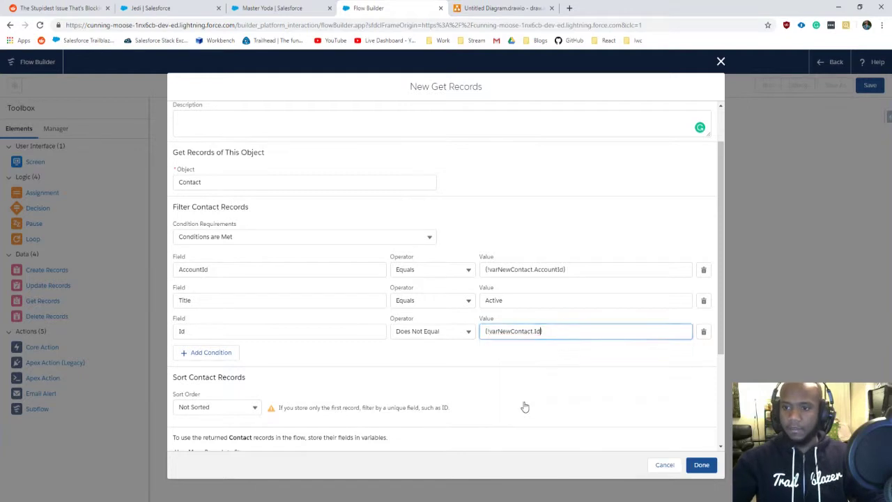
pyautogui.click(431, 370)
pyautogui.scroll(-3, 332, 345)
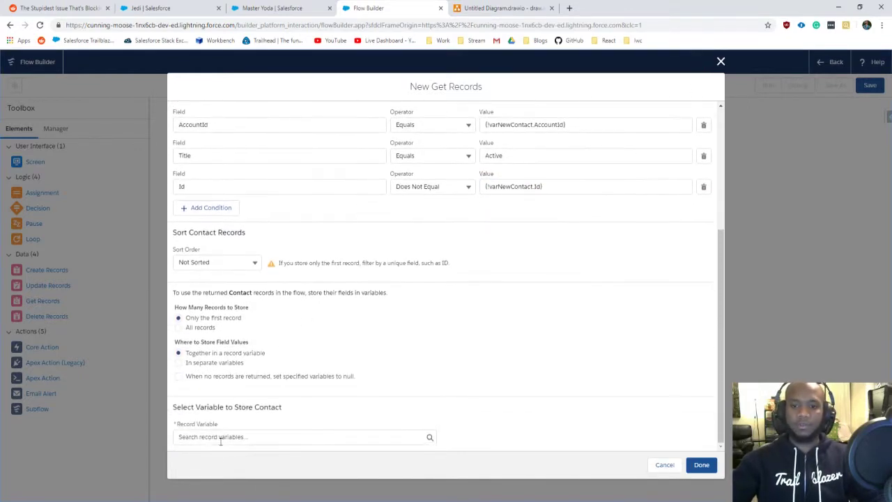
pyautogui.click(213, 435)
# Step: Create a new Variable resource varOldContact with data type Record and object Contact
pyautogui.click(229, 416)
pyautogui.click(245, 437)
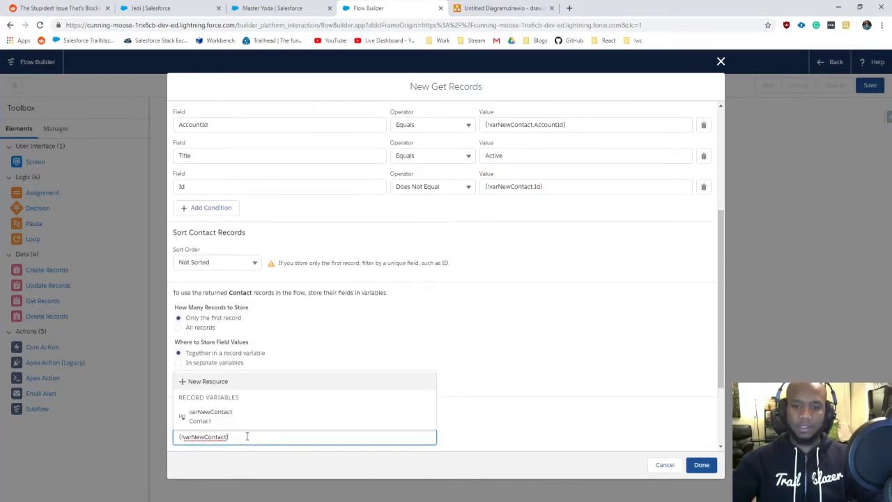
pyautogui.press('BackSpace')
pyautogui.click(207, 384)
pyautogui.click(206, 243)
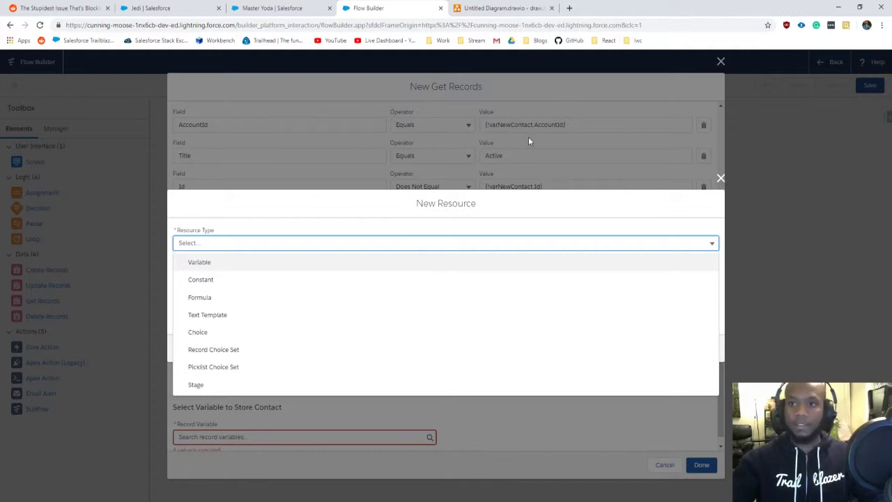
pyautogui.click(202, 263)
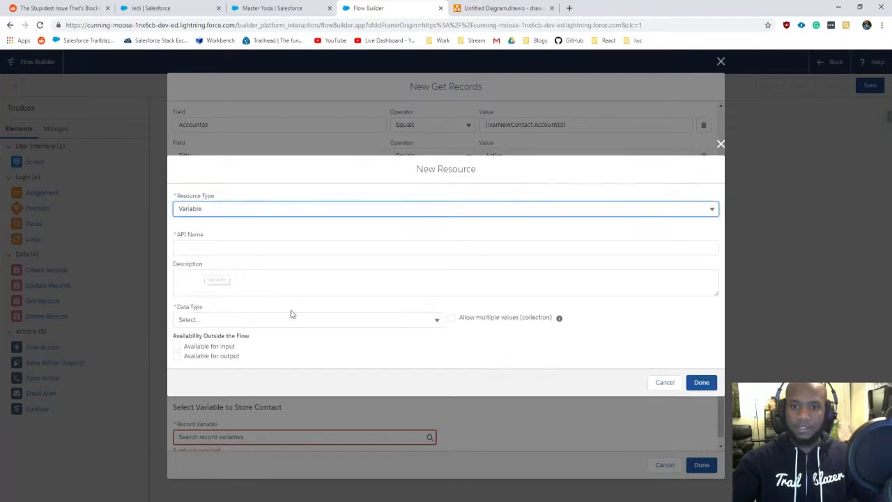
pyautogui.click(219, 244)
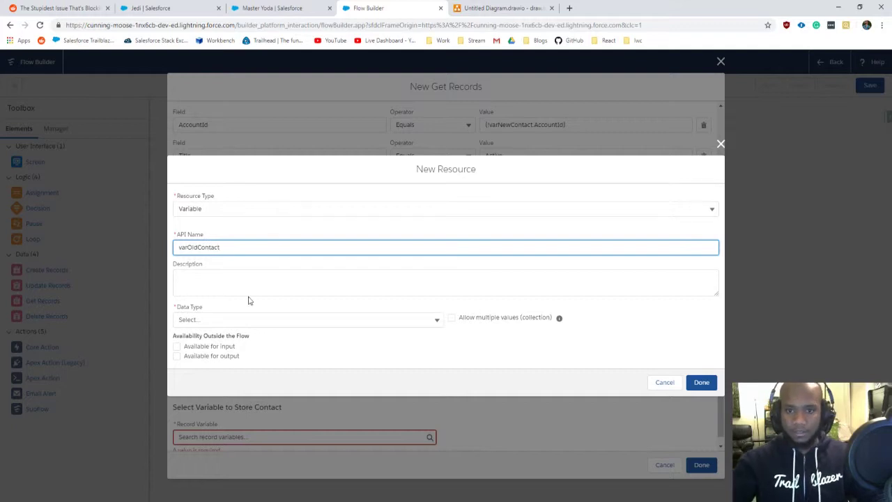
pyautogui.click(239, 320)
pyautogui.click(236, 355)
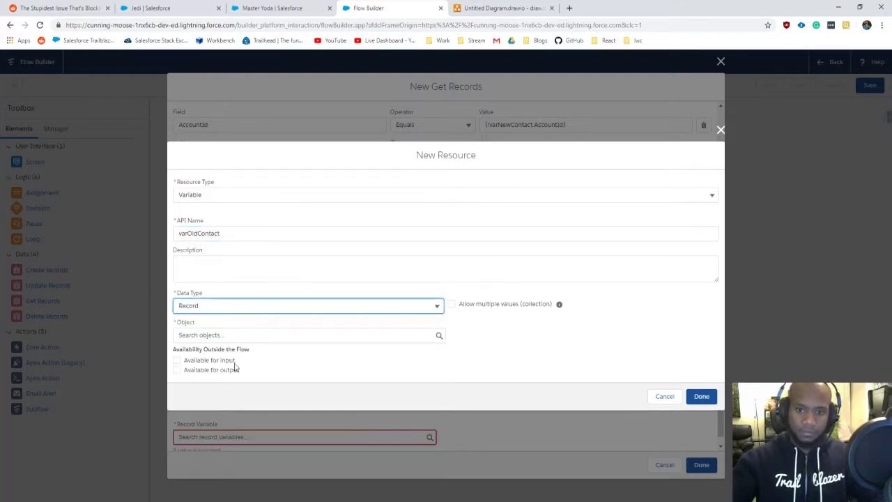
pyautogui.click(309, 337)
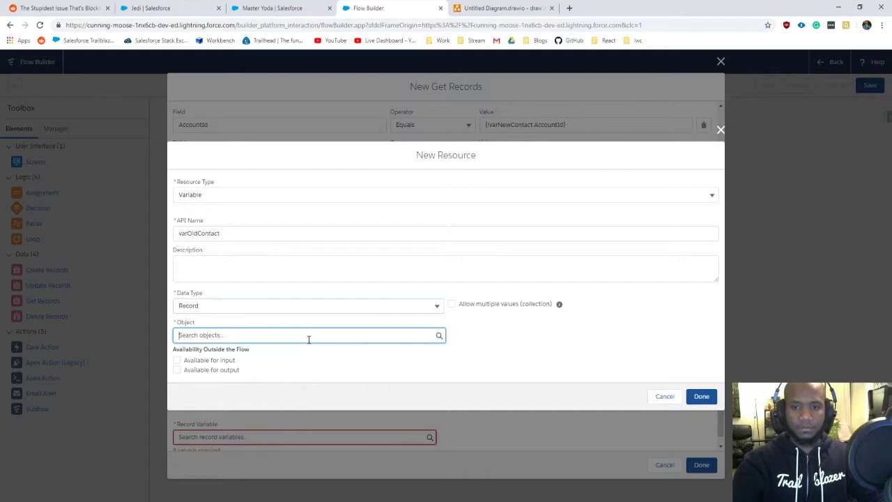
pyautogui.write('contact')
pyautogui.click(253, 222)
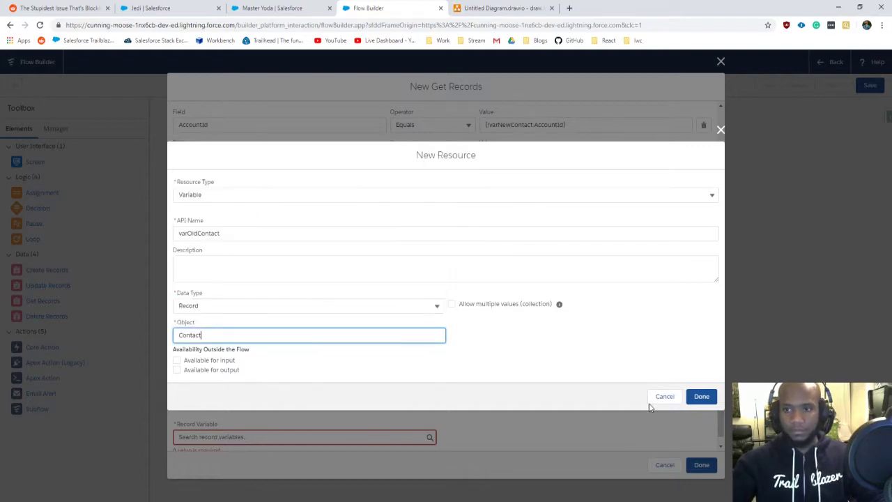
pyautogui.click(701, 396)
# Step: Store the found contact's Department and Birthdate in varOldContact and finish Get Old Contact
pyautogui.scroll(-5, 496, 401)
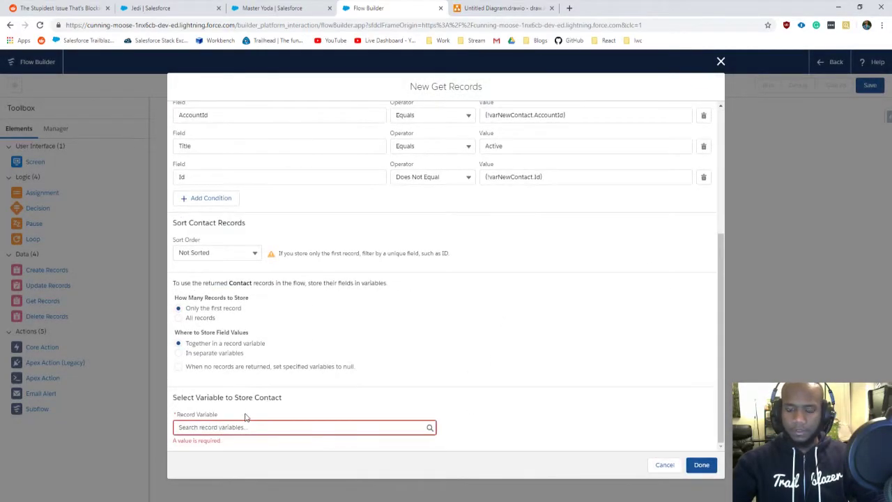
pyautogui.click(246, 427)
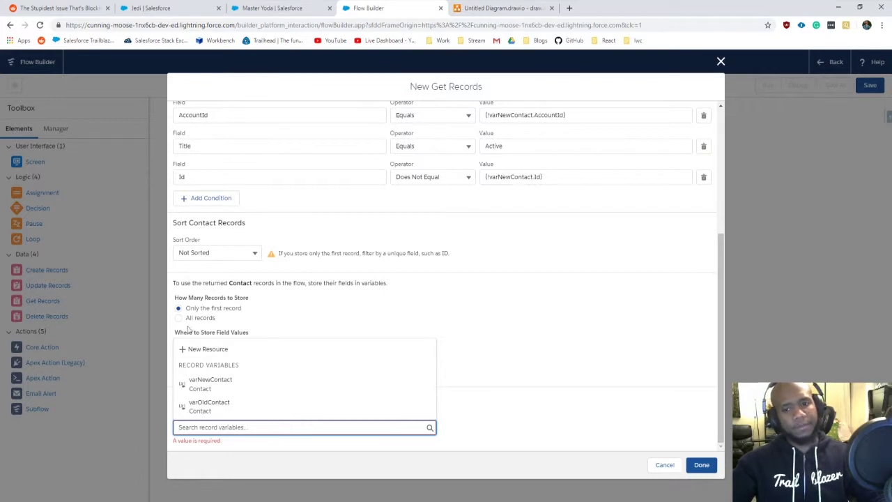
pyautogui.click(230, 408)
pyautogui.scroll(-2, 298, 393)
pyautogui.click(219, 416)
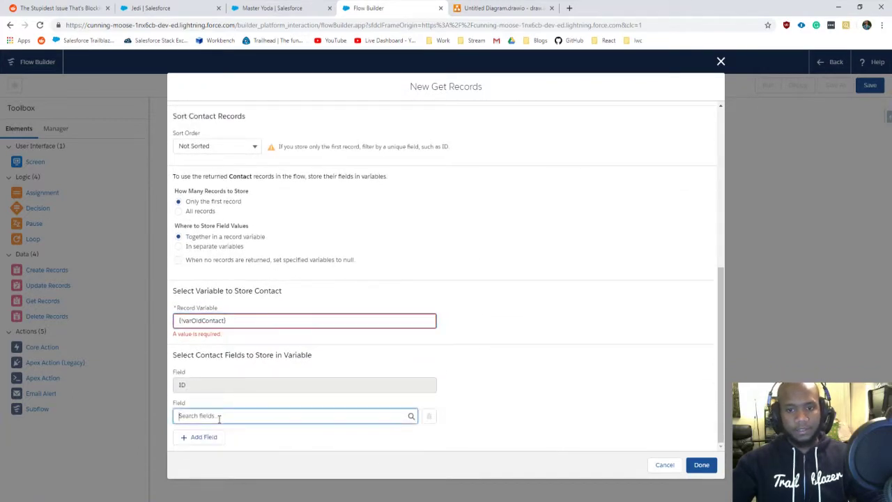
pyautogui.write('dep')
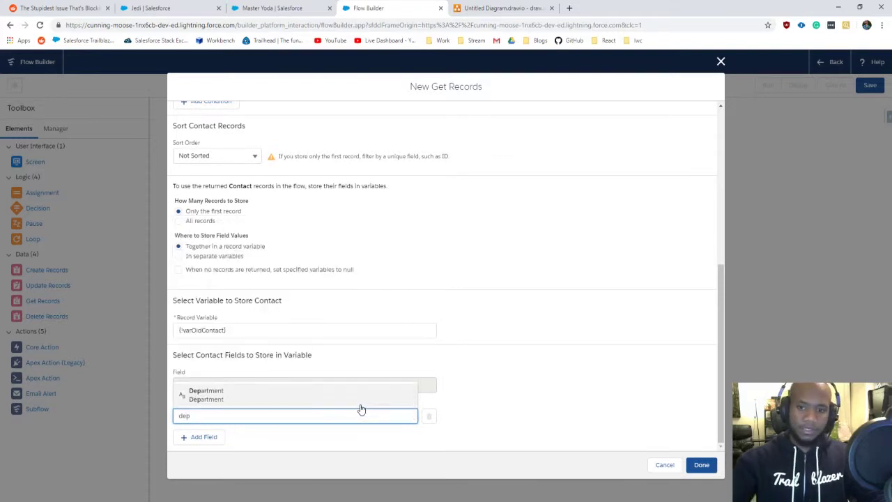
pyautogui.click(361, 396)
pyautogui.click(202, 437)
pyautogui.click(209, 435)
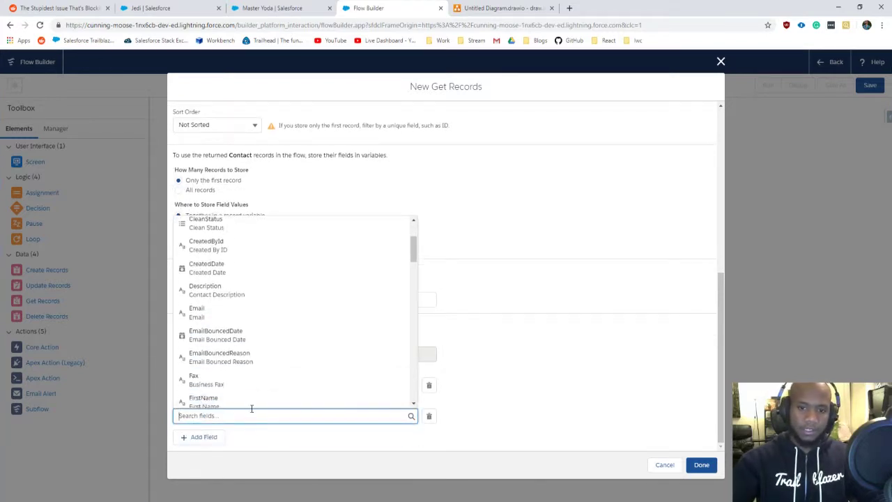
pyautogui.write('bi')
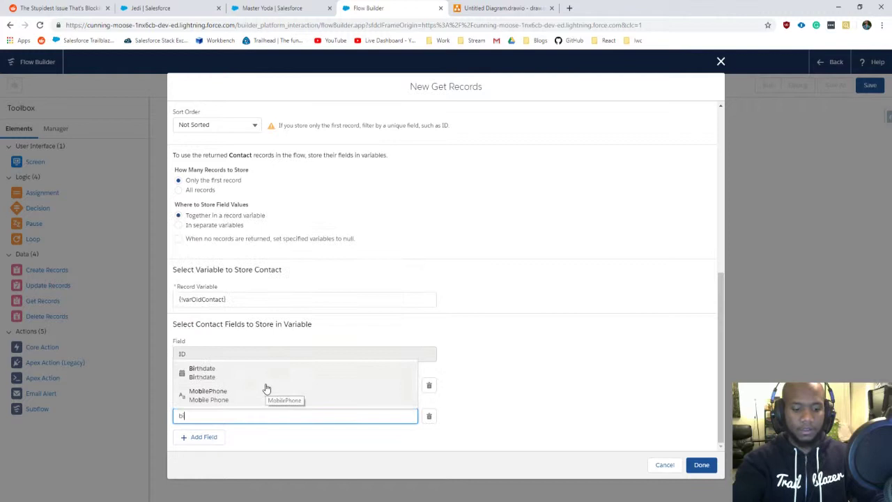
pyautogui.write('r')
pyautogui.click(265, 387)
pyautogui.click(701, 465)
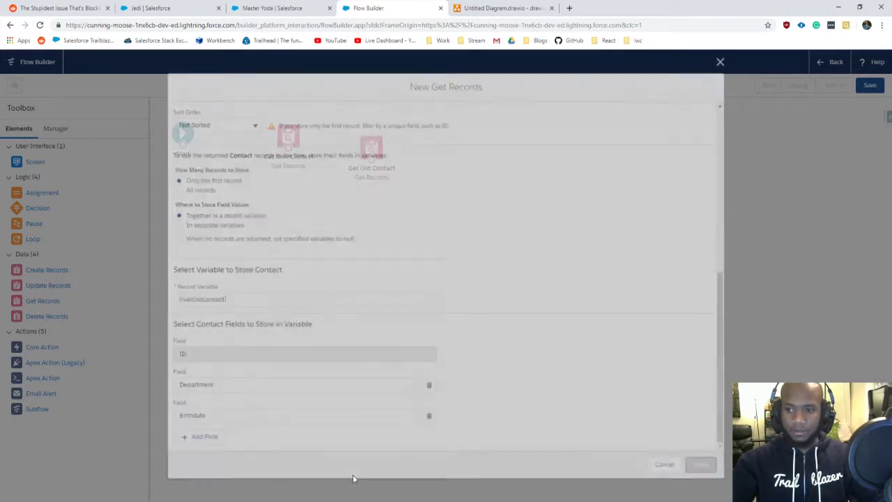
# Step: Connect Start to Get New Contact to Get Old Contact and align them
pyautogui.moveTo(371, 148); pyautogui.dragTo(368, 134)
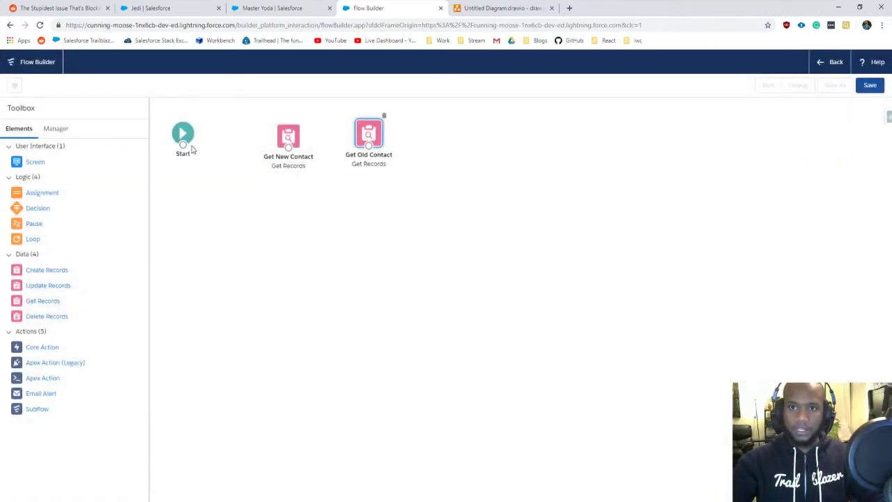
pyautogui.moveTo(183, 145); pyautogui.dragTo(371, 138)
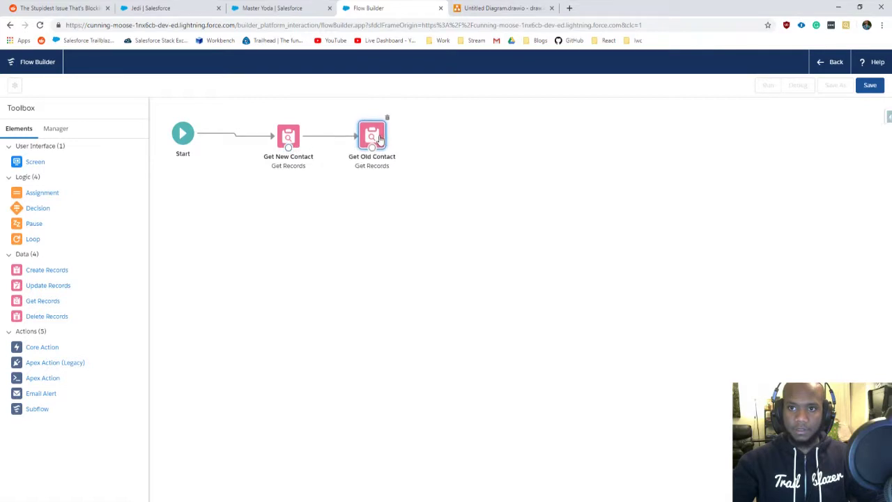
pyautogui.moveTo(296, 137); pyautogui.dragTo(305, 133)
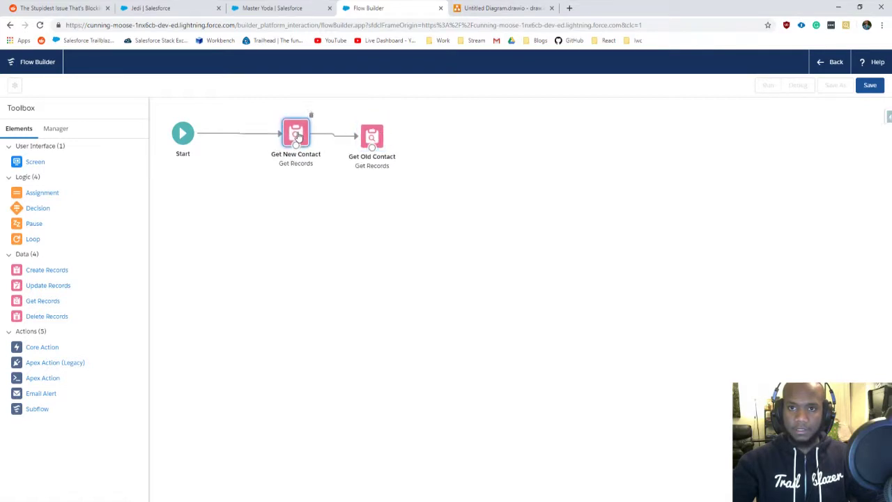
pyautogui.moveTo(367, 142); pyautogui.dragTo(367, 140)
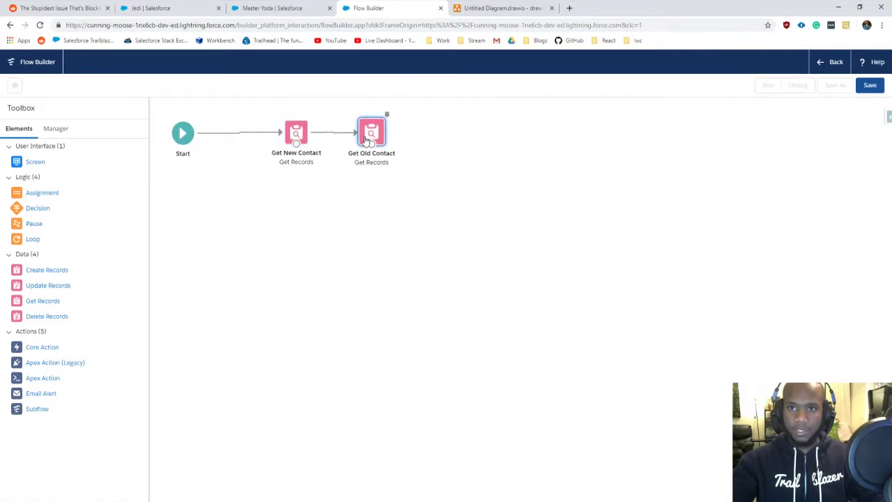
pyautogui.moveTo(301, 138); pyautogui.dragTo(303, 138)
pyautogui.moveTo(359, 142); pyautogui.dragTo(358, 142)
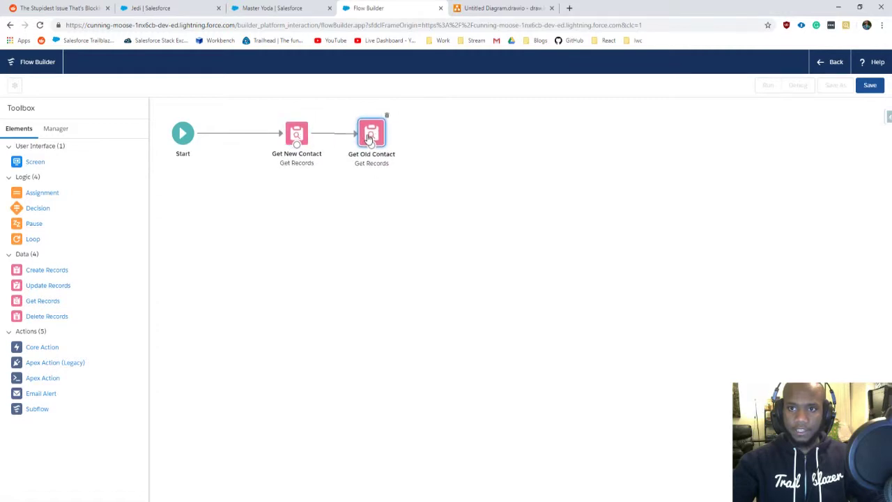
pyautogui.click(438, 150)
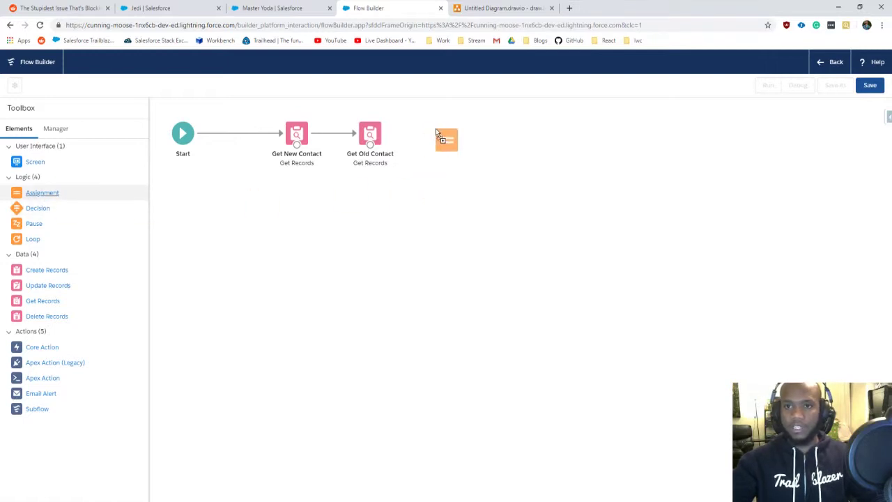
# Step: Add the 'Transferring Values from Old to New' assignment with varNewContact.Department as the first variable
pyautogui.moveTo(436, 128); pyautogui.dragTo(436, 129)
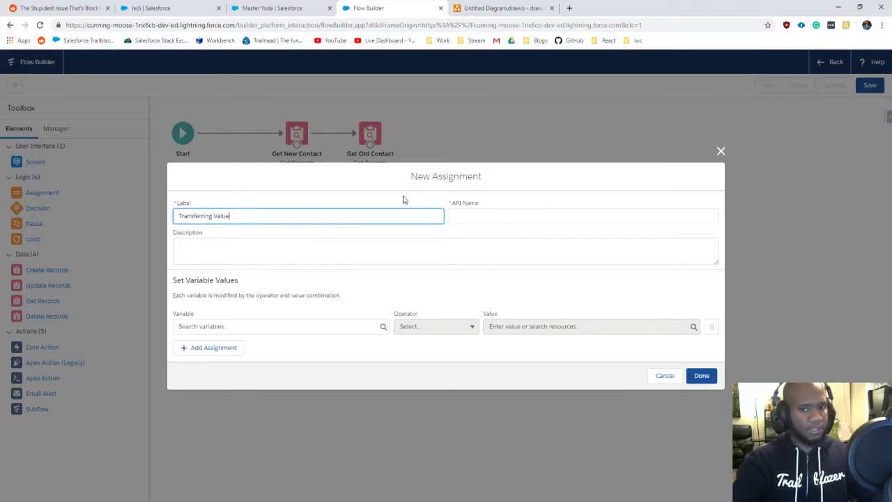
pyautogui.write('from Old to New')
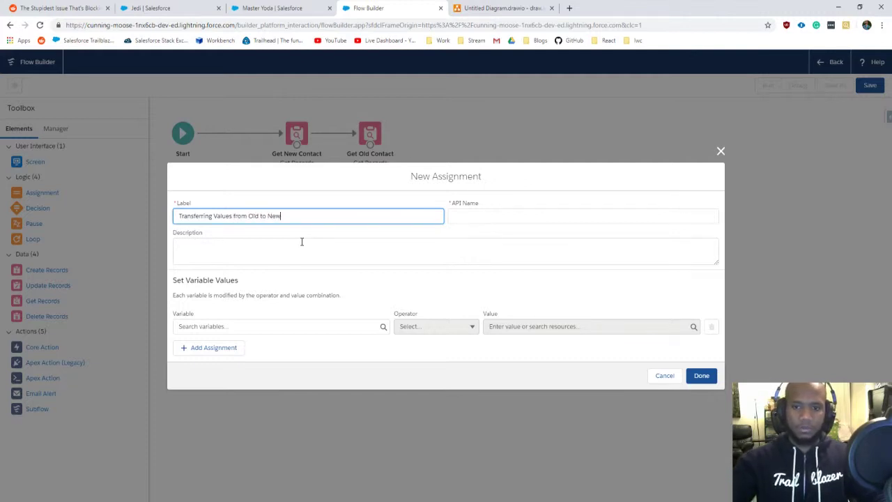
pyautogui.click(209, 326)
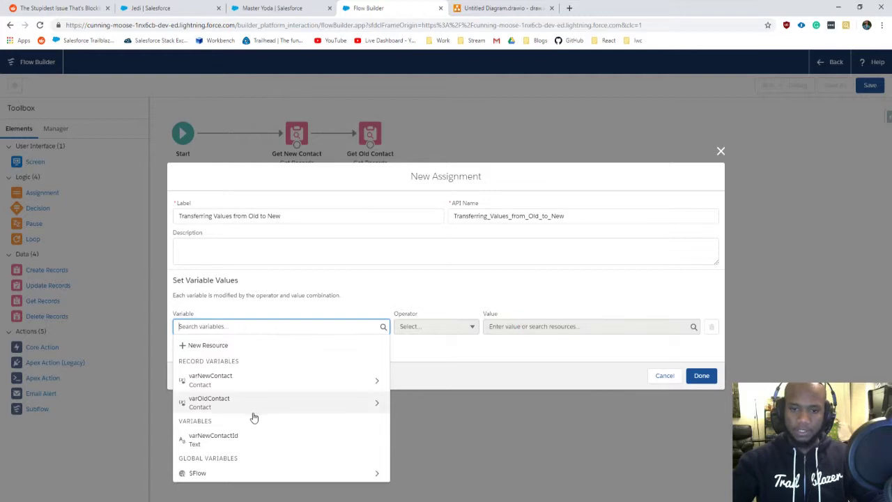
pyautogui.click(245, 382)
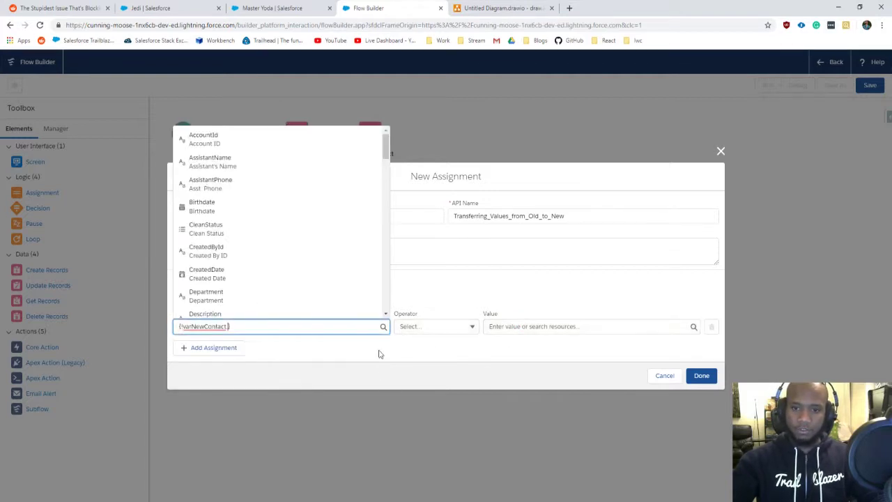
pyautogui.scroll(-3, 222, 311)
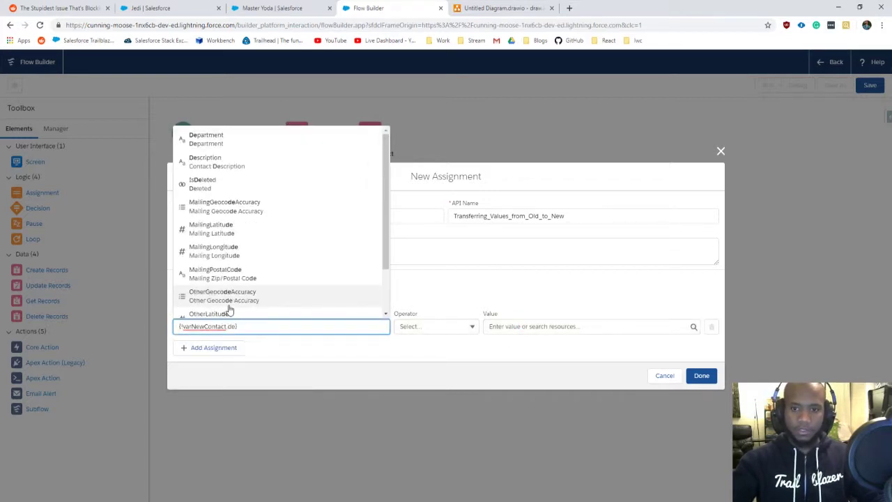
pyautogui.write('depart')
pyautogui.click(249, 296)
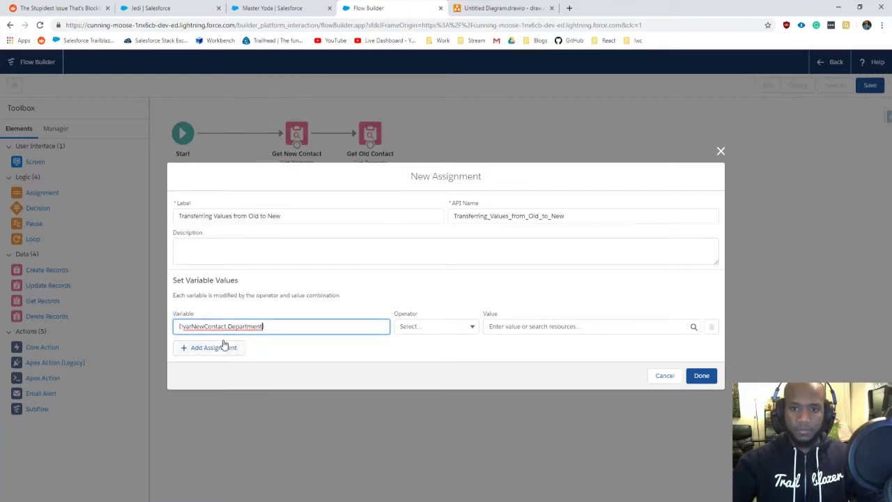
pyautogui.click(264, 327)
pyautogui.click(272, 351)
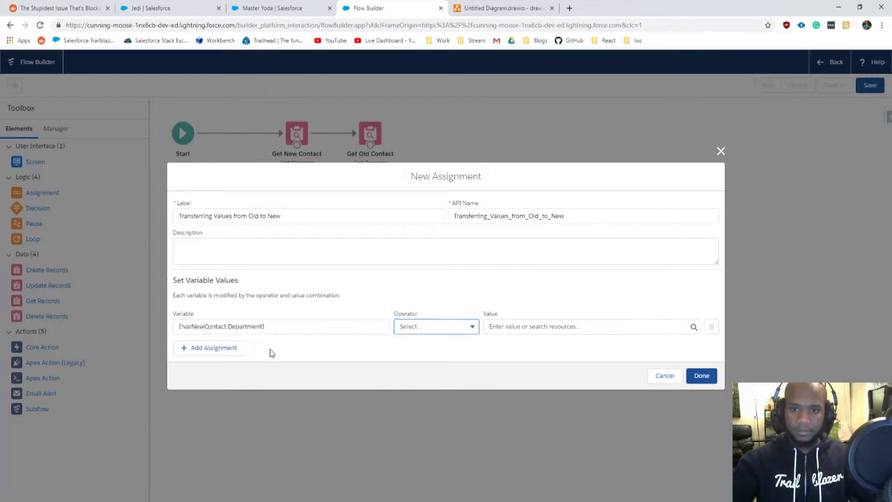
# Step: Add a second row for varNewContact.Birthdate and a third empty row
pyautogui.click(209, 348)
pyautogui.click(231, 340)
pyautogui.write('{!varNewContact.Department}')
pyautogui.doubleClick(245, 342)
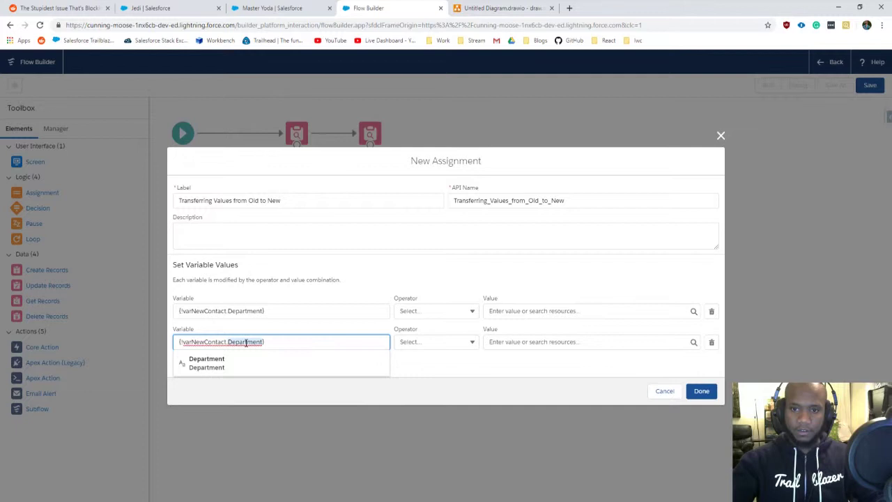
pyautogui.press('BackSpace')
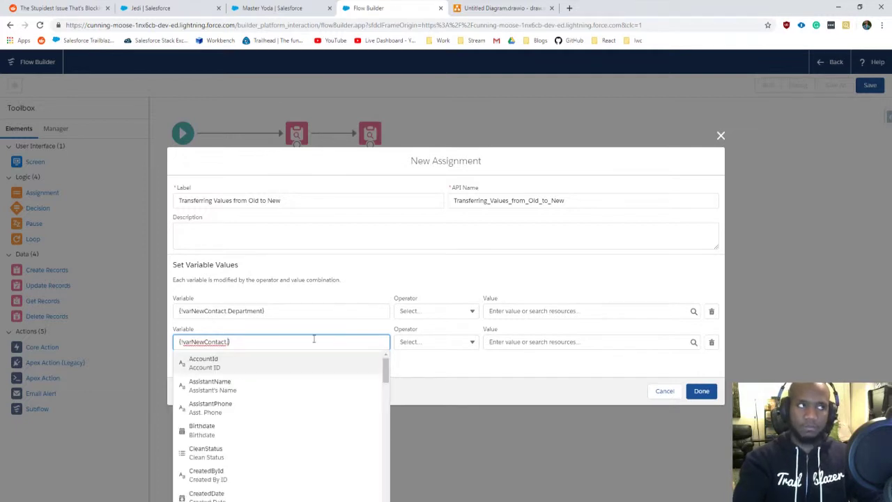
pyautogui.write('Birth')
pyautogui.click(206, 363)
pyautogui.click(222, 362)
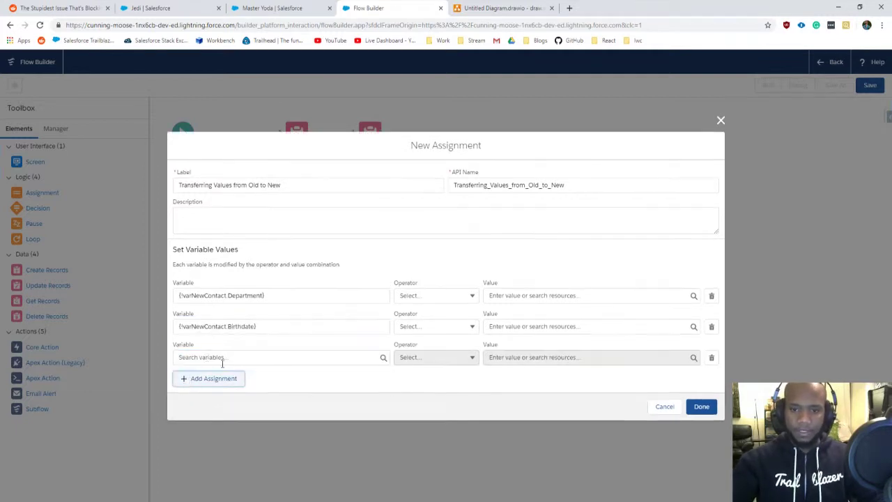
pyautogui.click(279, 357)
pyautogui.click(369, 409)
# Step: Set the first and second rows' operators to Equals
pyautogui.click(439, 296)
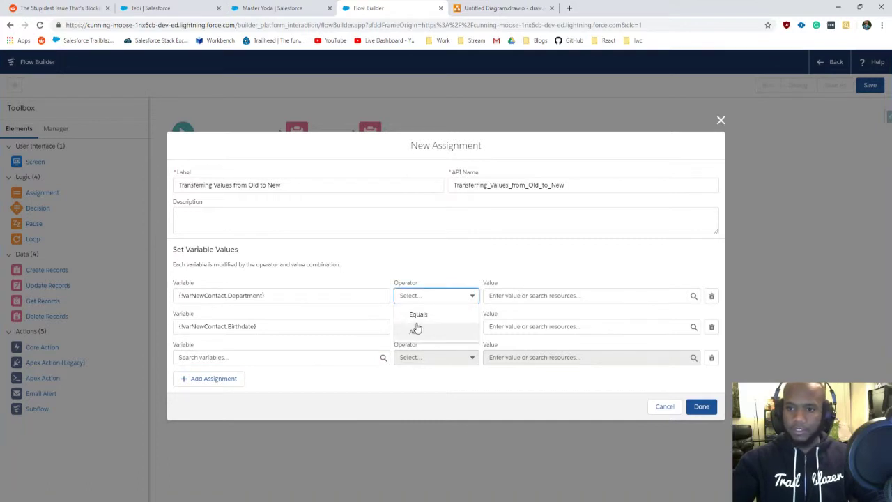
pyautogui.click(416, 331)
pyautogui.click(424, 297)
pyautogui.click(417, 315)
pyautogui.click(436, 327)
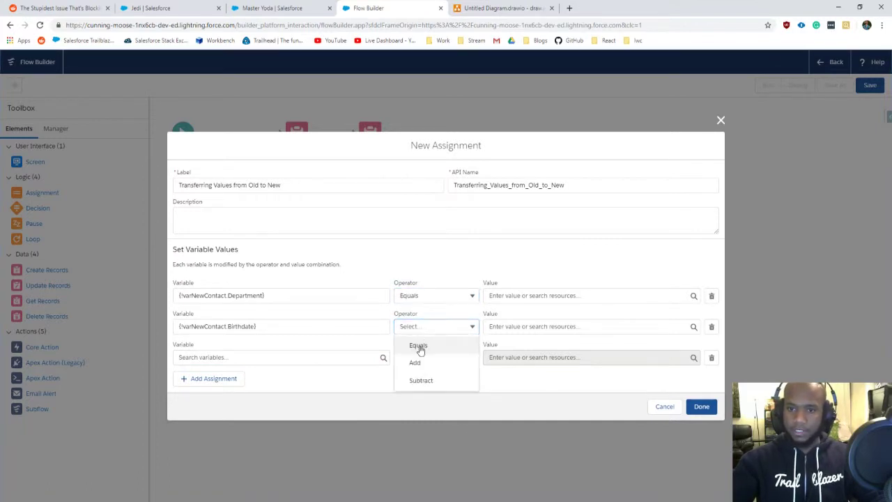
pyautogui.click(419, 346)
# Step: Set the values to varOldContact.Department and varOldContact.Birthdate for the first two rows
pyautogui.click(532, 295)
pyautogui.write('var')
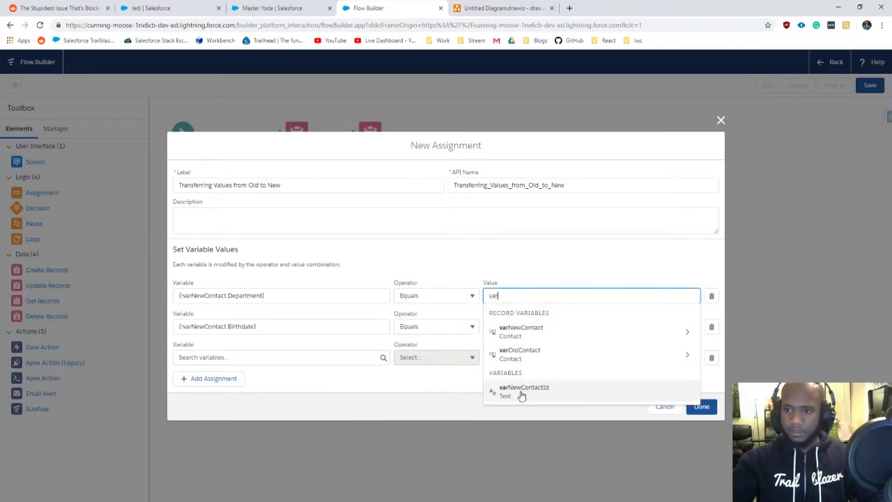
pyautogui.click(516, 350)
pyautogui.write('de')
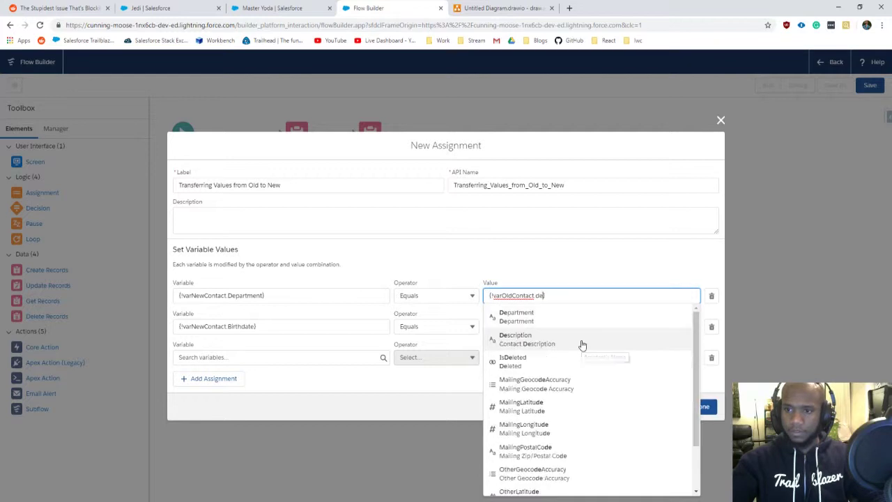
pyautogui.click(534, 318)
pyautogui.click(516, 327)
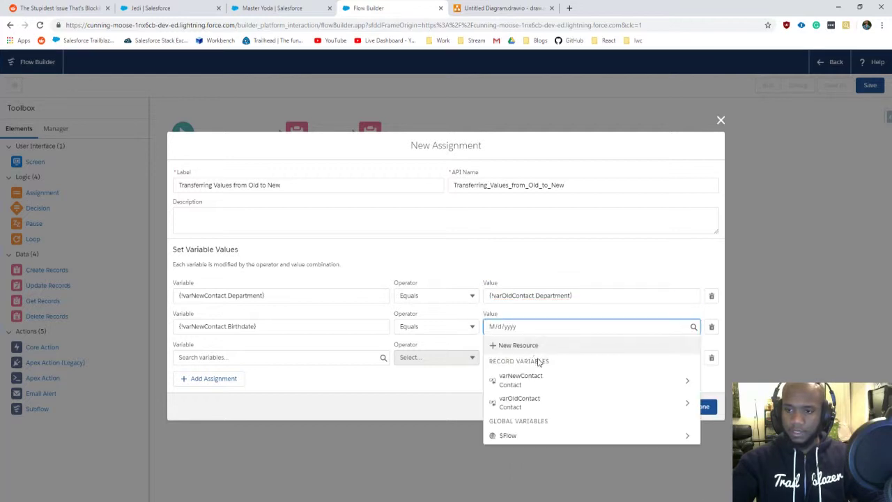
pyautogui.click(540, 404)
pyautogui.write('b')
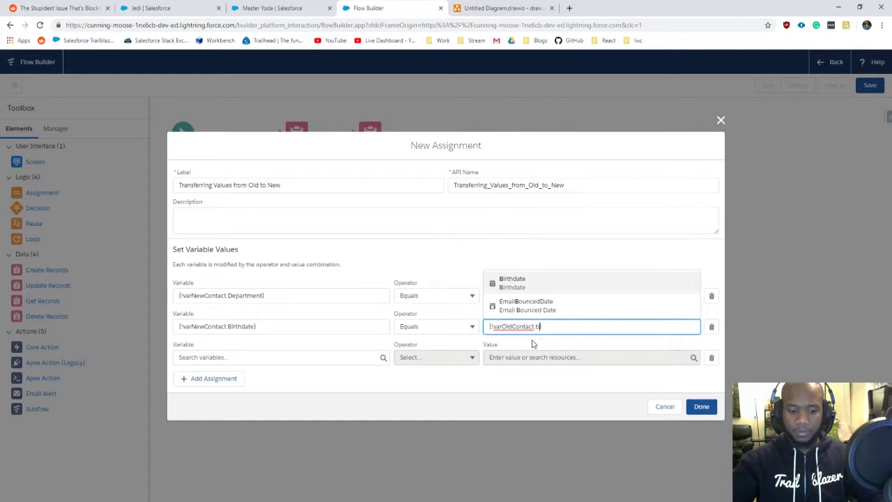
pyautogui.click(528, 283)
# Step: Make the third row set varOldContact.Title Equals Deactivate
pyautogui.click(269, 355)
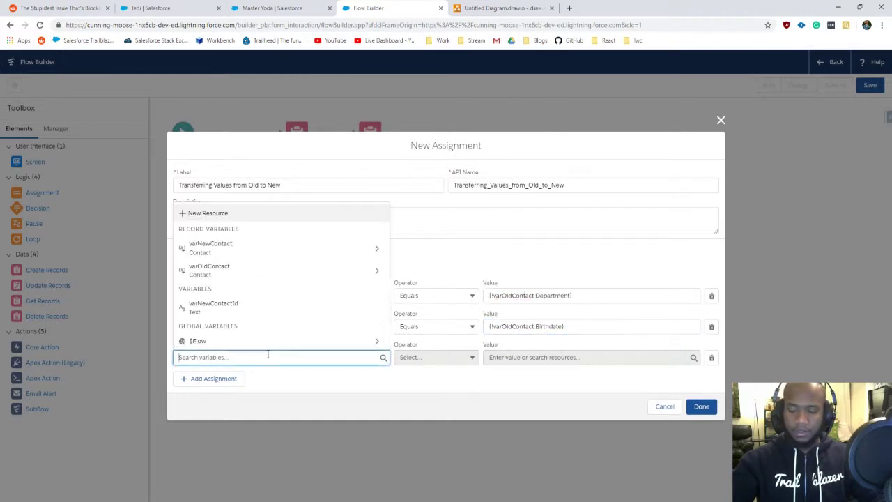
pyautogui.click(266, 390)
pyautogui.click(230, 355)
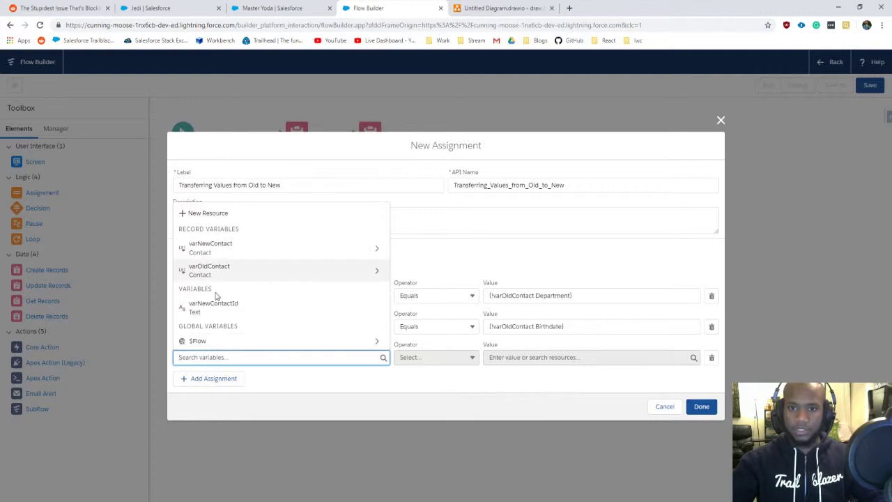
pyautogui.click(218, 269)
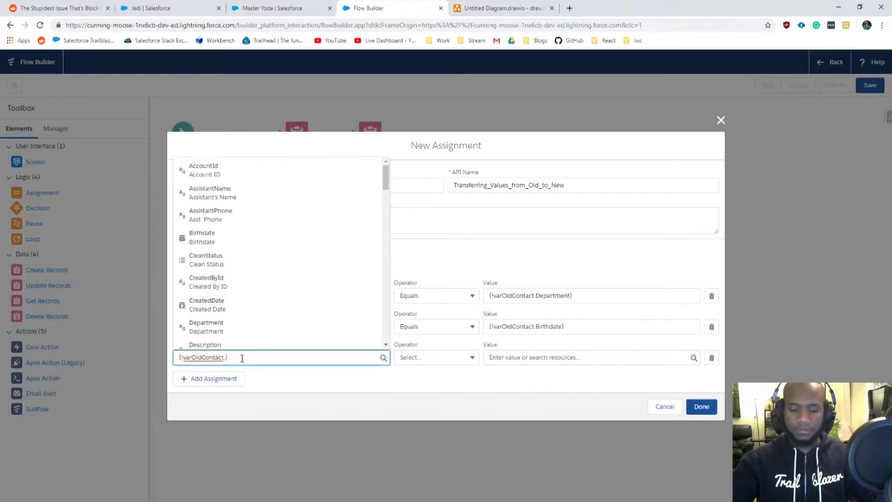
pyautogui.write('Title')
pyautogui.press('Return')
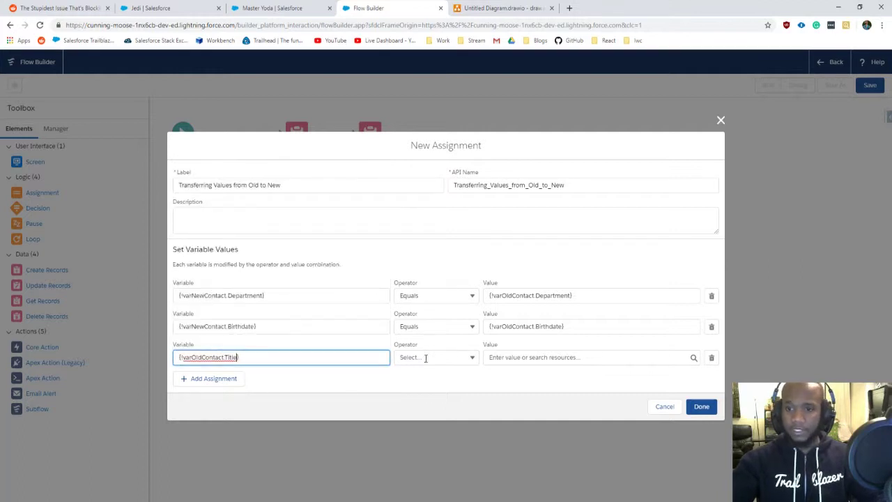
pyautogui.click(425, 357)
pyautogui.click(416, 374)
pyautogui.click(529, 357)
pyautogui.write('Deactivate')
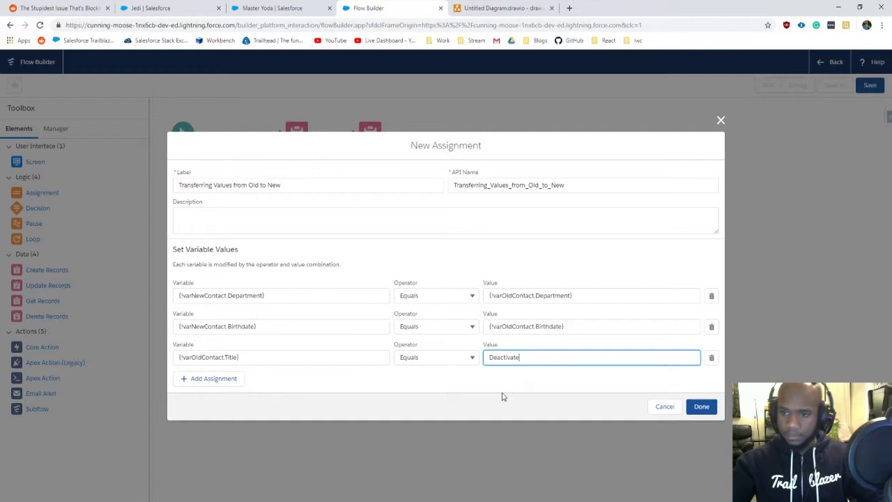
# Step: Save the assignment, then add the 'Update New Contact' element that updates varNewContact
pyautogui.click(702, 406)
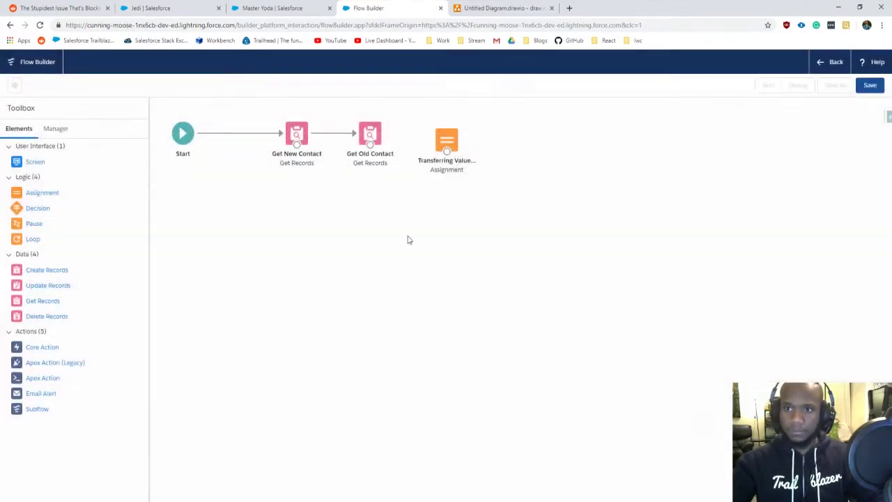
pyautogui.moveTo(463, 124); pyautogui.dragTo(469, 119)
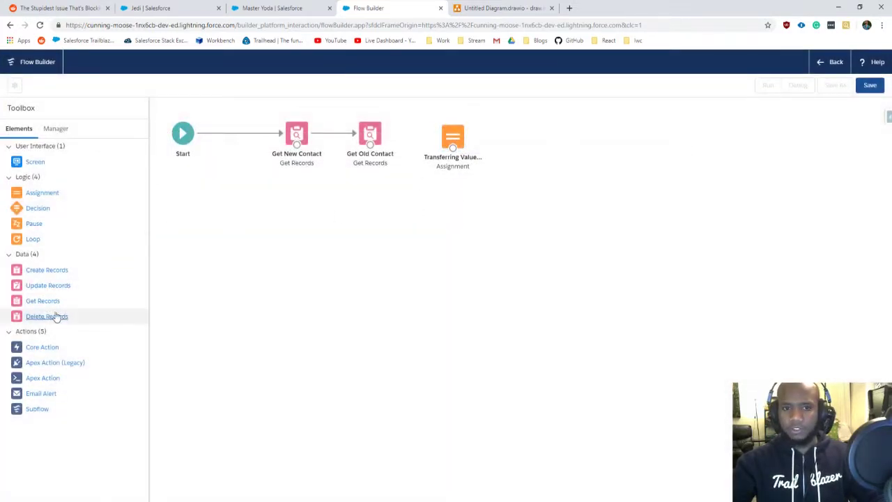
pyautogui.moveTo(45, 288); pyautogui.dragTo(518, 135)
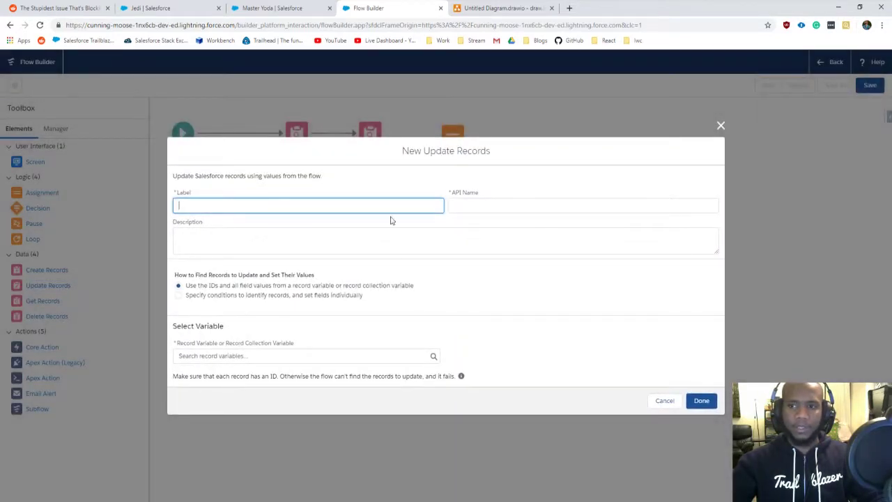
pyautogui.write('Update New Contact')
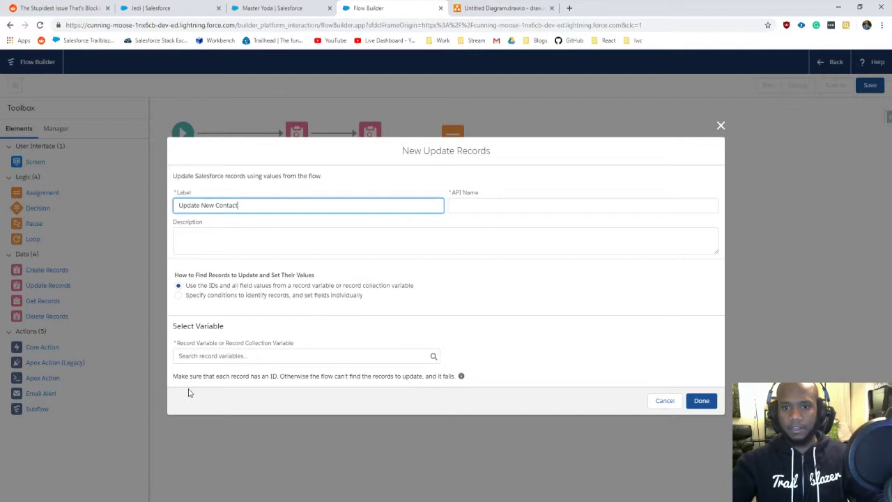
pyautogui.click(194, 352)
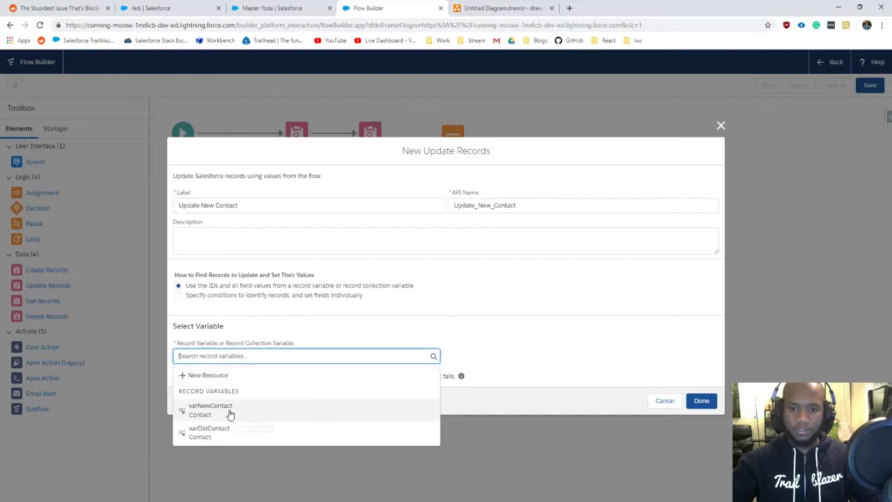
pyautogui.click(230, 412)
pyautogui.click(701, 401)
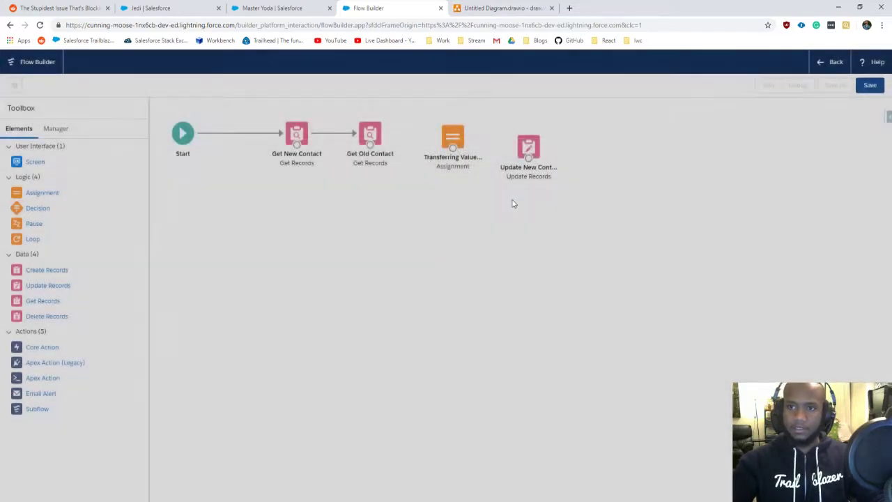
pyautogui.moveTo(36, 287); pyautogui.dragTo(617, 148)
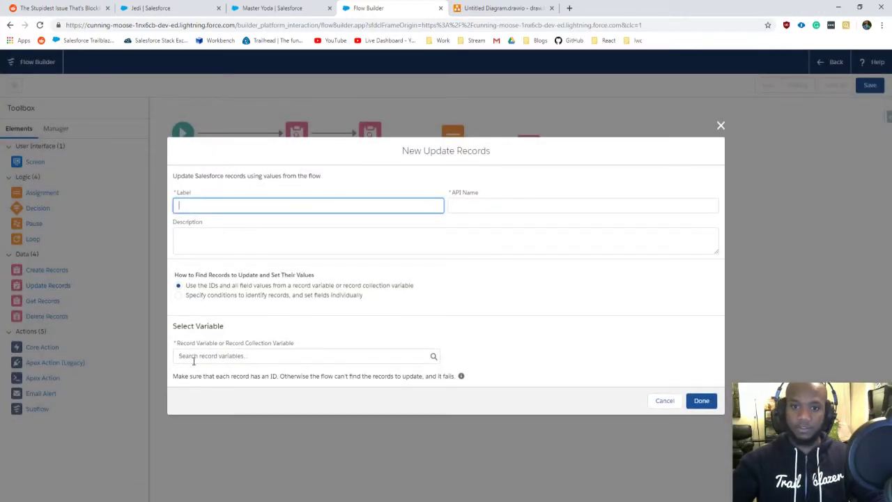
# Step: Configure the 'Update Old Contact' element to update varOldContact
pyautogui.click(224, 357)
pyautogui.click(229, 442)
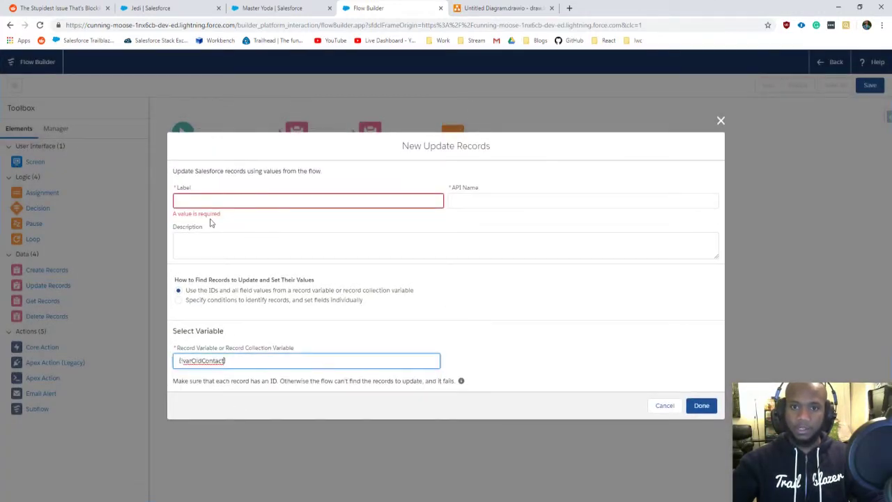
pyautogui.click(207, 201)
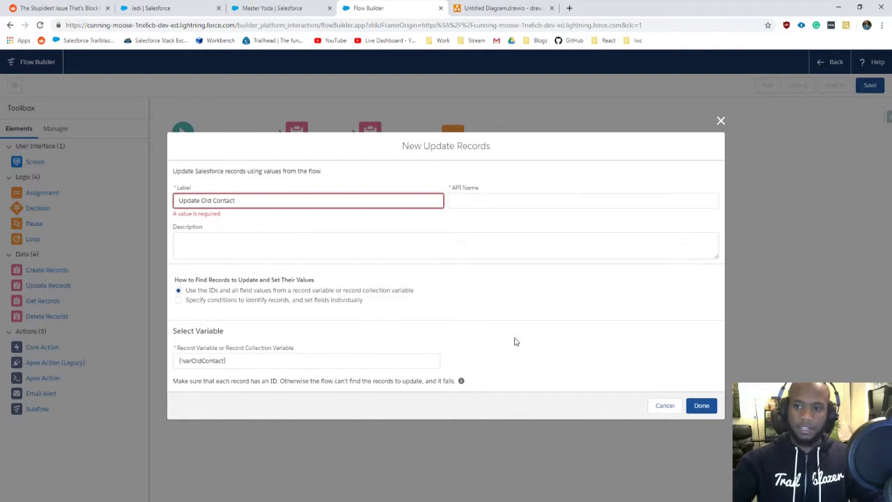
pyautogui.click(702, 406)
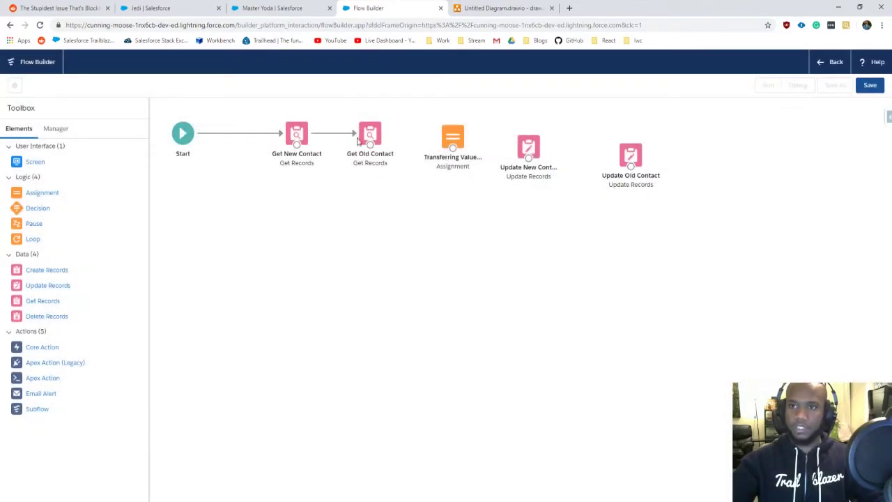
# Step: Connect Get Old Contact through to Update Old Contact and line all elements up in one row
pyautogui.moveTo(435, 146)
pyautogui.mouseDown()
pyautogui.moveTo(452, 136)
pyautogui.moveTo(629, 156)
pyautogui.moveTo(633, 168)
pyautogui.mouseUp()
pyautogui.moveTo(462, 142); pyautogui.dragTo(460, 138)
pyautogui.moveTo(520, 140); pyautogui.dragTo(523, 125)
pyautogui.moveTo(629, 137); pyautogui.dragTo(630, 120)
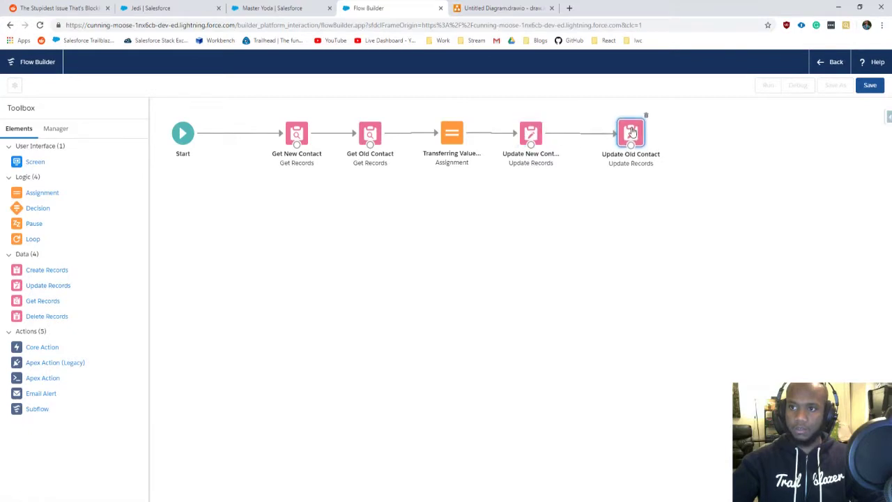
pyautogui.click(741, 140)
# Step: Save the flow as an Autolaunched Flow labelled 'Autolaunching flow Transfer Contact Old to New'
pyautogui.click(872, 87)
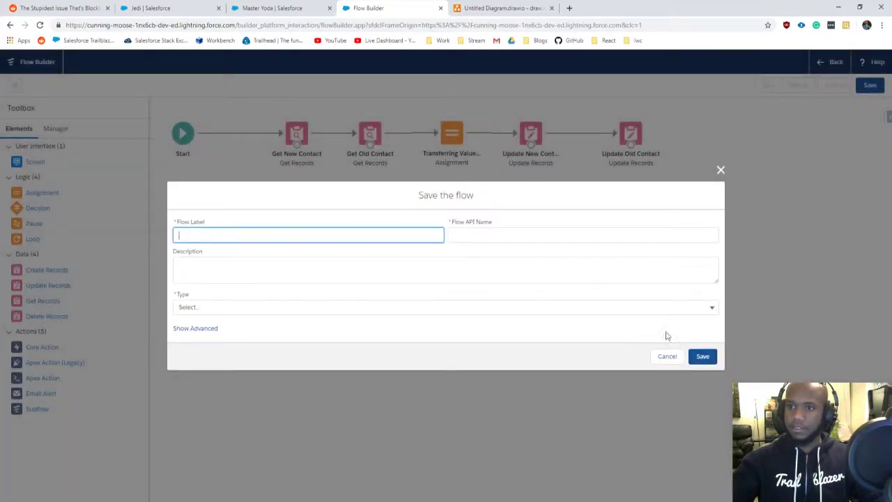
pyautogui.write('Au')
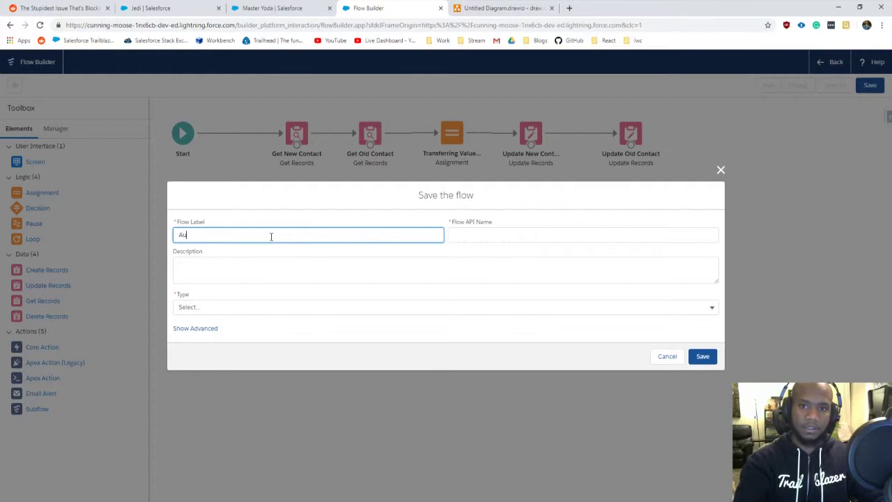
pyautogui.write('tolaunch')
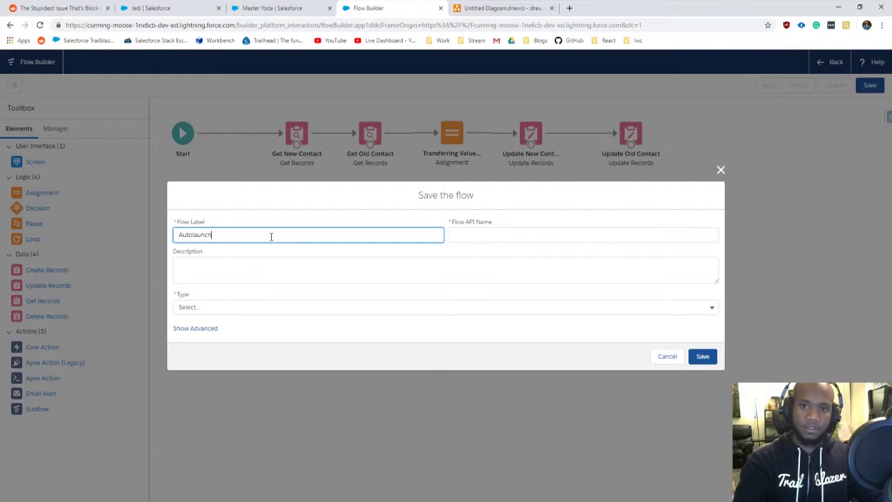
pyautogui.write('ing')
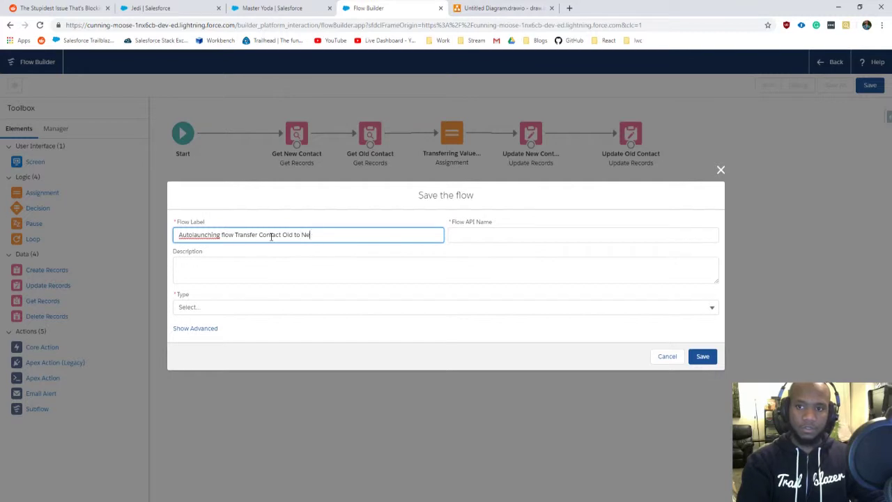
pyautogui.write('w')
pyautogui.click(248, 261)
pyautogui.click(189, 307)
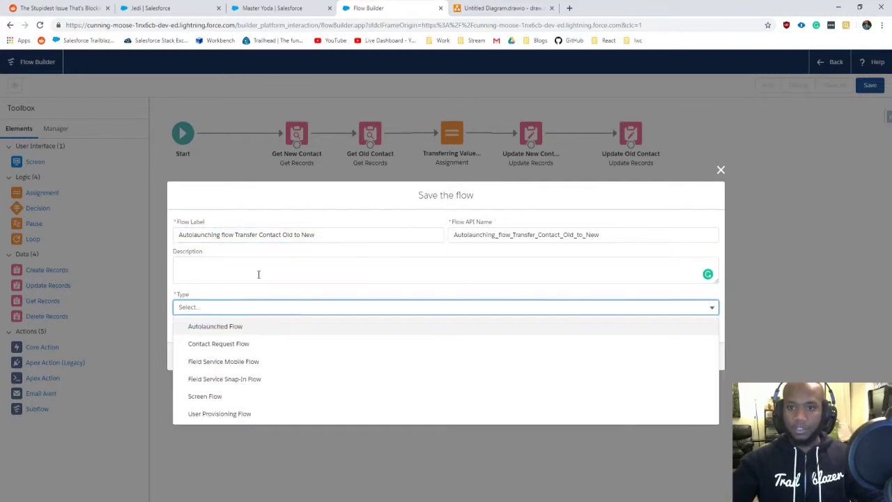
pyautogui.click(258, 274)
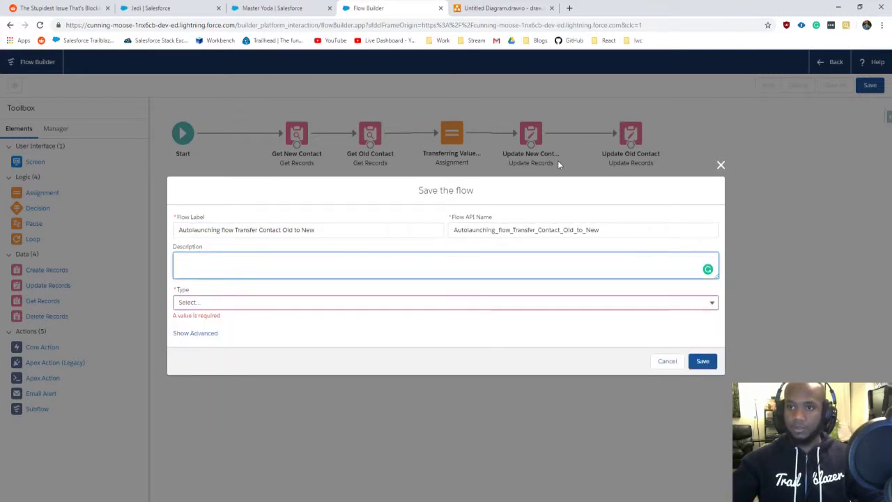
pyautogui.click(197, 302)
pyautogui.click(202, 319)
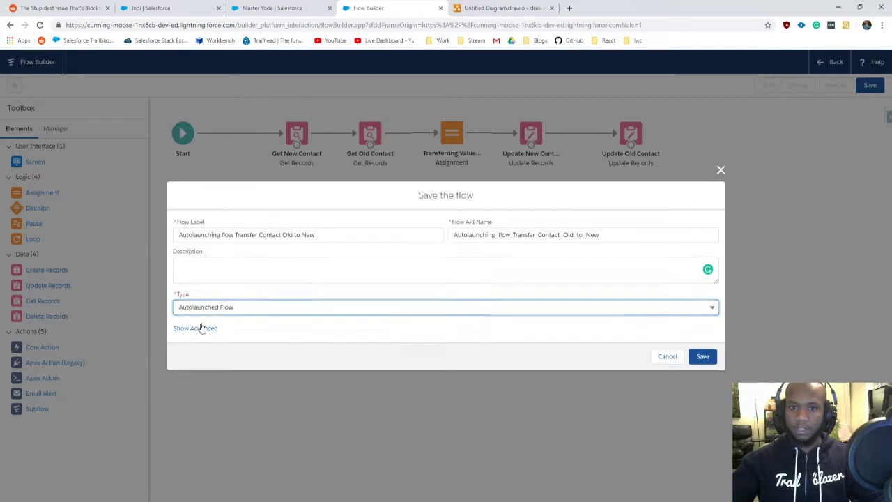
pyautogui.click(700, 359)
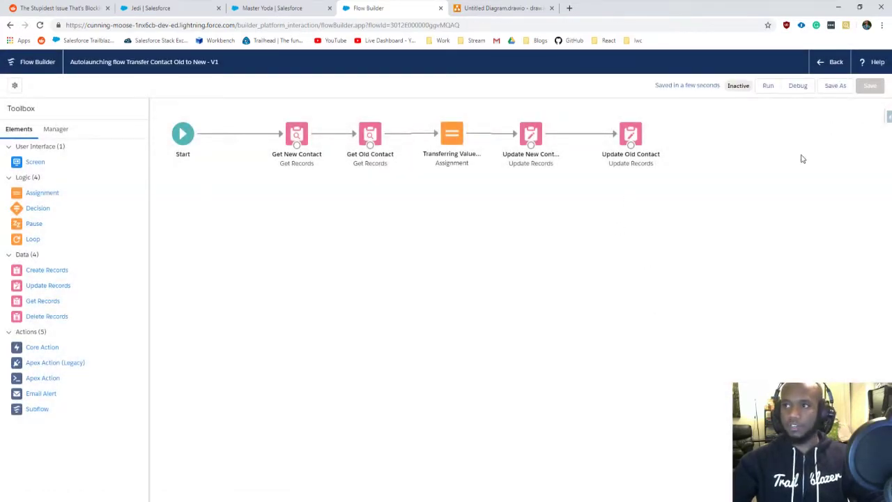
# Step: Save the new Jedi account contact with Title Active
pyautogui.click(178, 5)
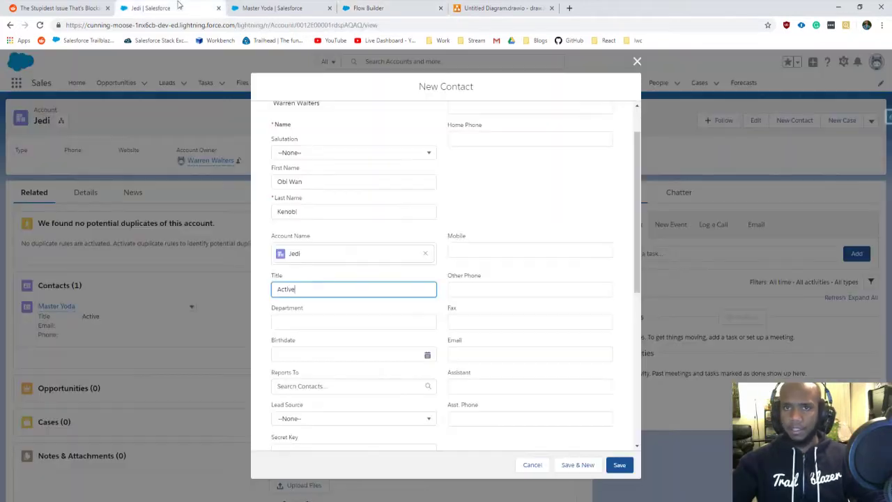
pyautogui.scroll(1, 455, 255)
pyautogui.scroll(1, 455, 255)
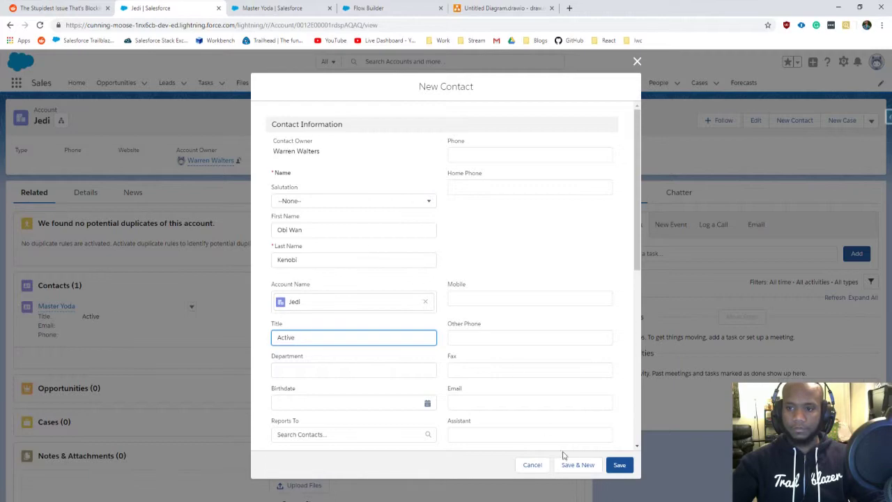
pyautogui.scroll(-2, 479, 330)
pyautogui.click(618, 464)
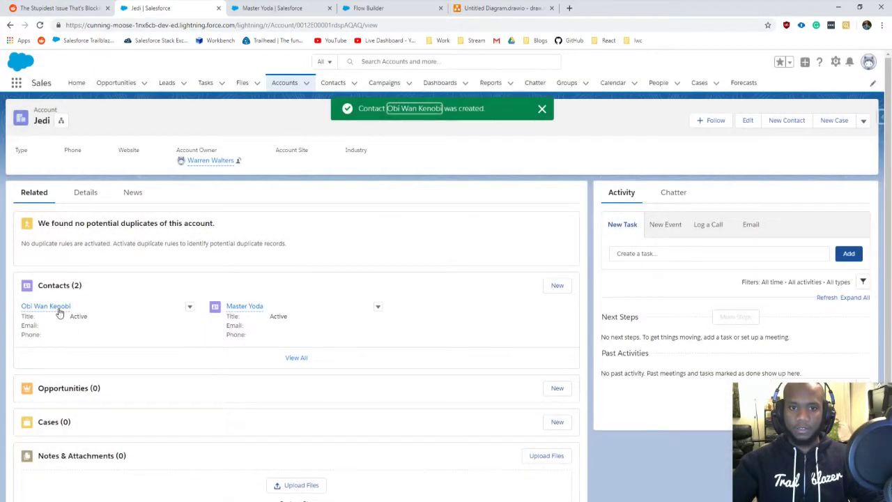
# Step: Copy the new contact's record ID from its record page, check its blank details, and return to Flow Builder
pyautogui.click(59, 310)
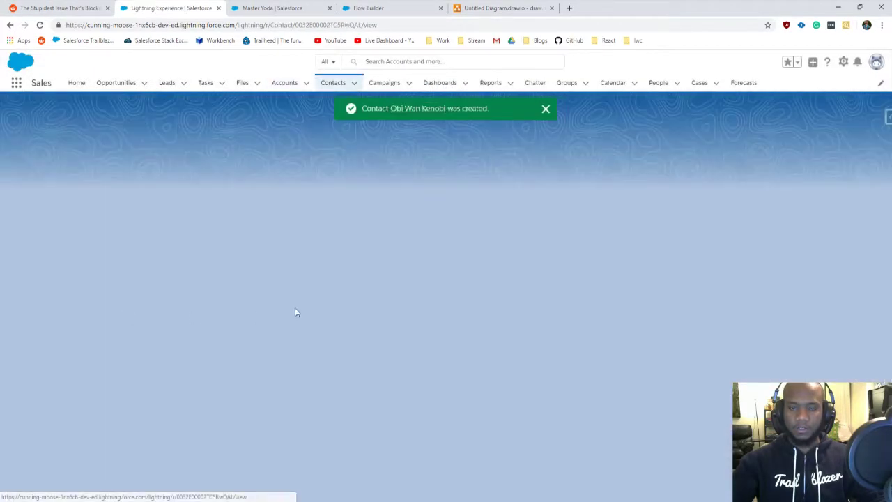
pyautogui.doubleClick(323, 26)
pyautogui.hotkey('ctrl', 'c')
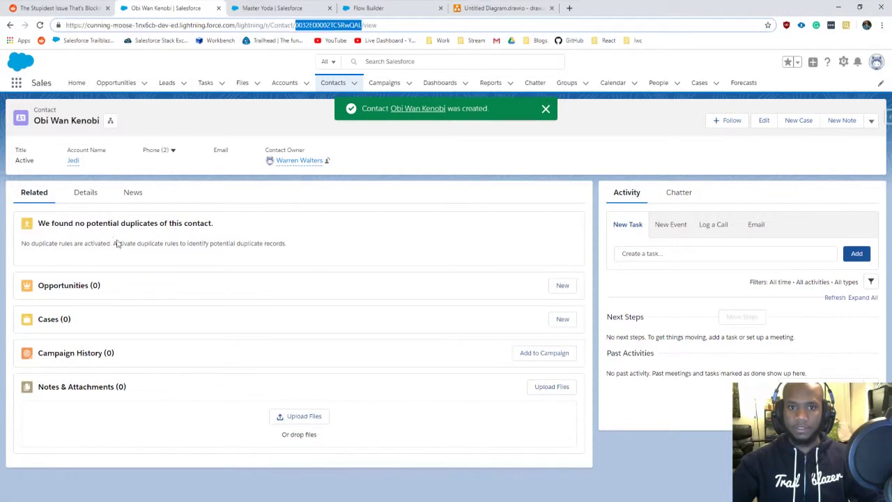
pyautogui.click(81, 193)
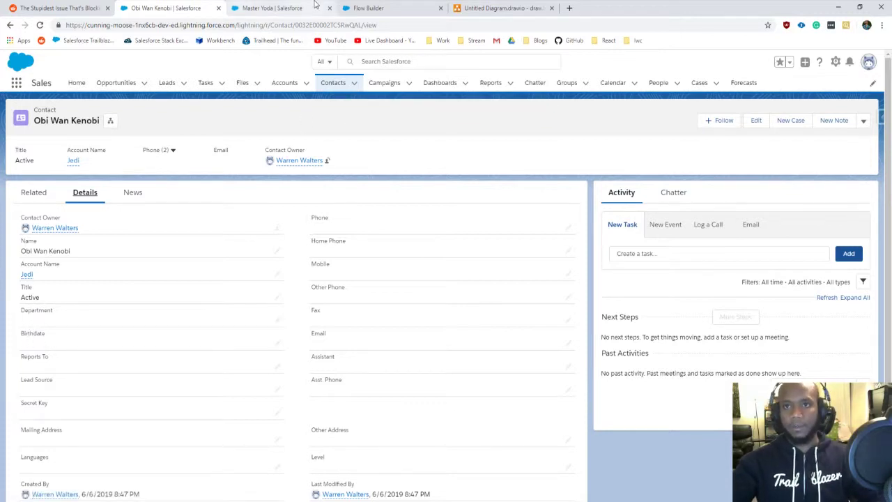
pyautogui.click(394, 8)
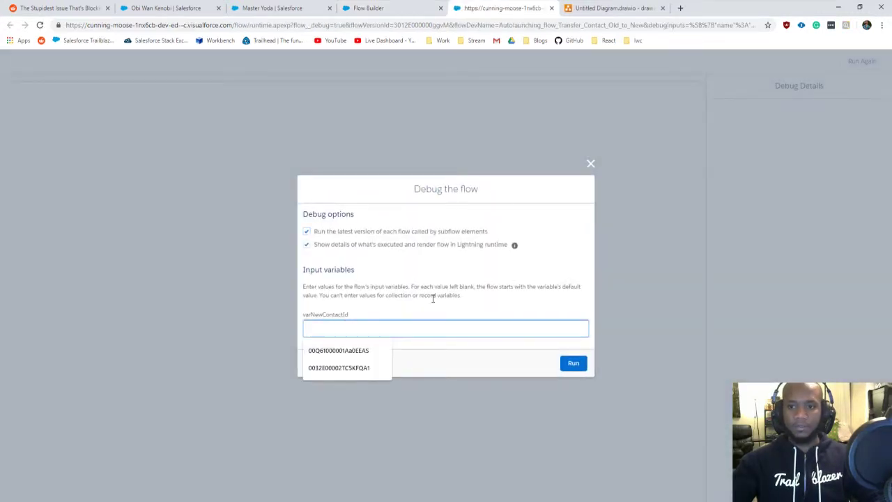
# Step: Debug the flow with the new contact's ID in varNewContactId and inspect the Get_New_Contact lookup
pyautogui.hotkey('ctrl', 'v')
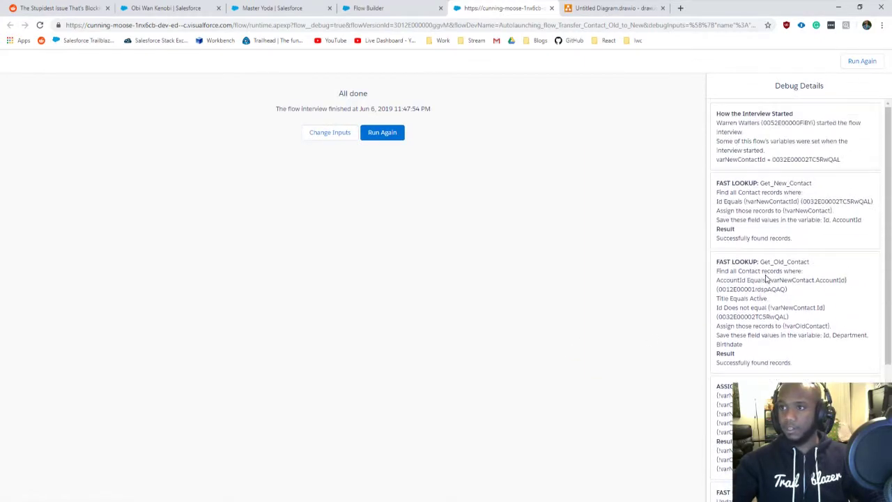
pyautogui.moveTo(747, 137); pyautogui.dragTo(802, 162)
pyautogui.click(790, 183)
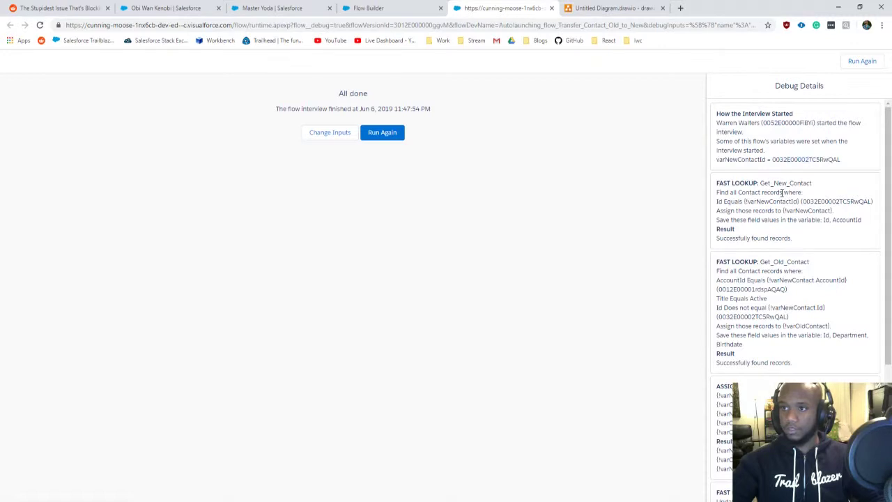
pyautogui.scroll(-1, 795, 188)
pyautogui.doubleClick(794, 120)
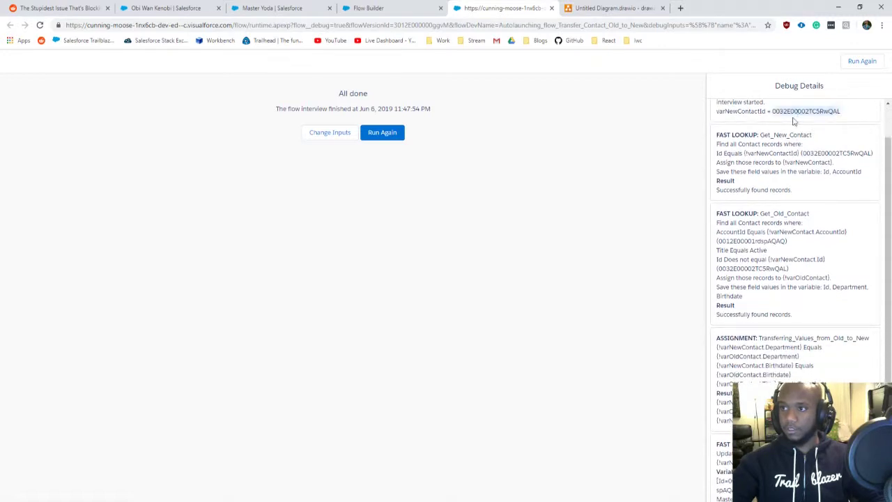
pyautogui.click(744, 168)
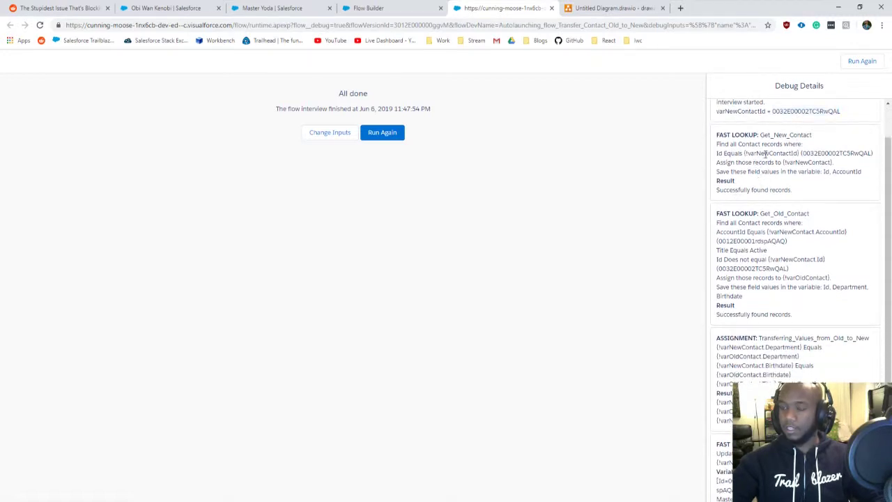
pyautogui.moveTo(770, 138); pyautogui.dragTo(791, 171)
# Step: Enlarge the debug log and review the new contact's update: Department Grand Master, Birthdate 6/5/1919
pyautogui.hotkey('ctrl', '+')
pyautogui.hotkey('ctrl', '+')
pyautogui.hotkey('ctrl', '+')
pyautogui.hotkey('ctrl', '+')
pyautogui.hotkey('ctrl', '+')
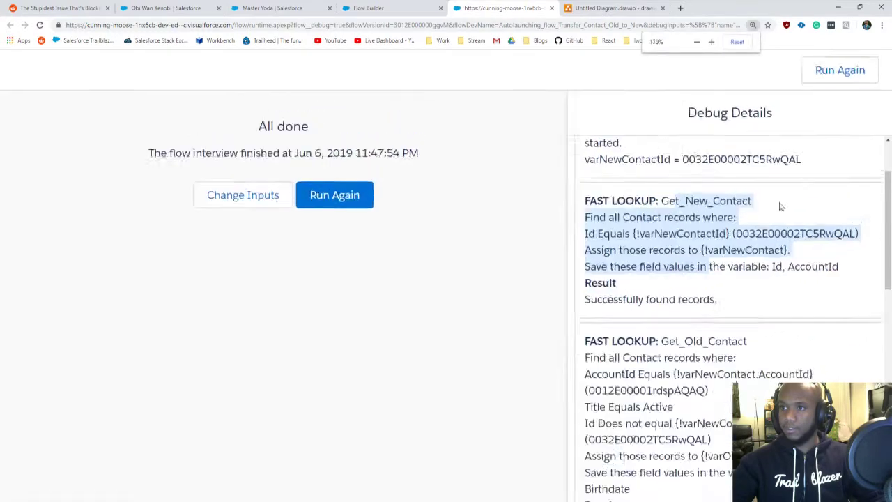
pyautogui.scroll(2, 698, 237)
pyautogui.scroll(-1, 629, 233)
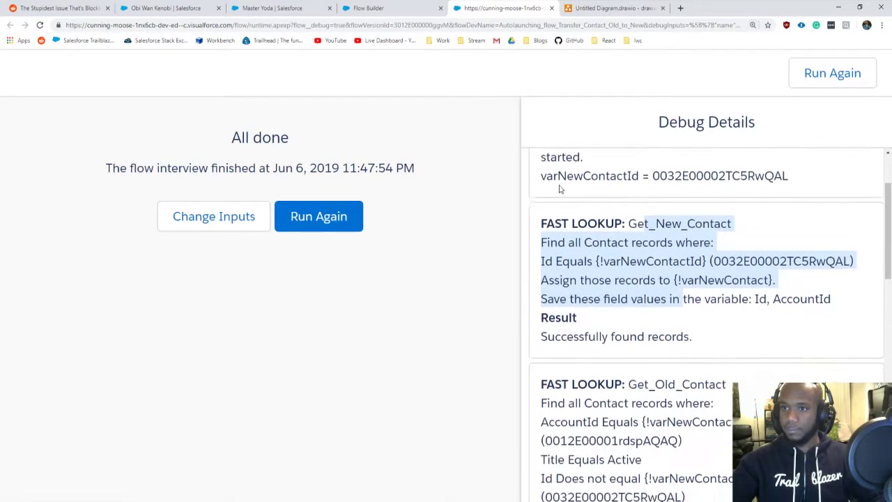
pyautogui.scroll(1, 617, 195)
pyautogui.scroll(1, 672, 200)
pyautogui.scroll(-2, 627, 223)
pyautogui.click(610, 313)
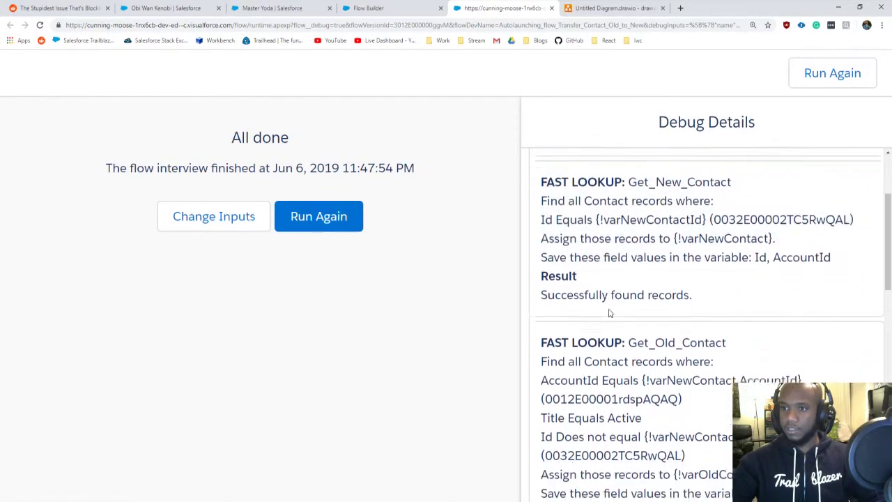
pyautogui.scroll(1, 610, 313)
pyautogui.moveTo(573, 287); pyautogui.dragTo(689, 294)
pyautogui.scroll(-4, 689, 294)
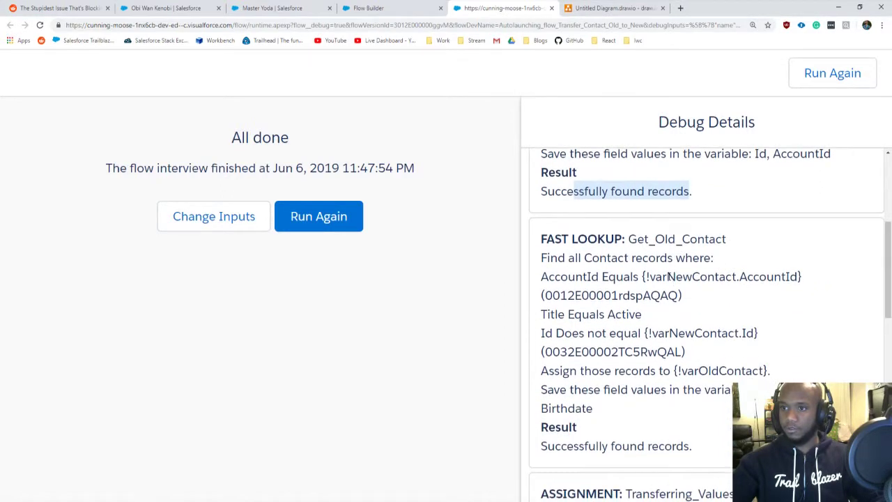
pyautogui.scroll(1, 627, 265)
pyautogui.moveTo(541, 209); pyautogui.dragTo(614, 302)
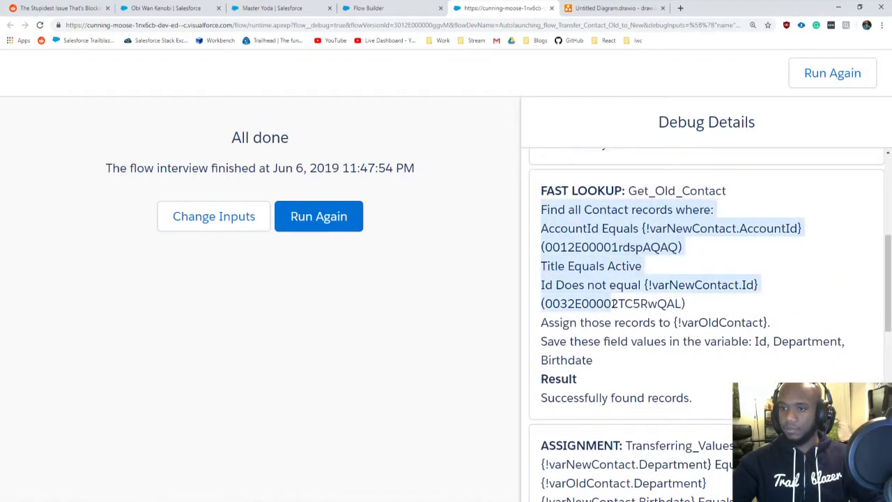
pyautogui.click(663, 306)
# Step: Review the Update_Old_Contact result showing the old contact's Title set to Deactivate
pyautogui.scroll(1, 668, 291)
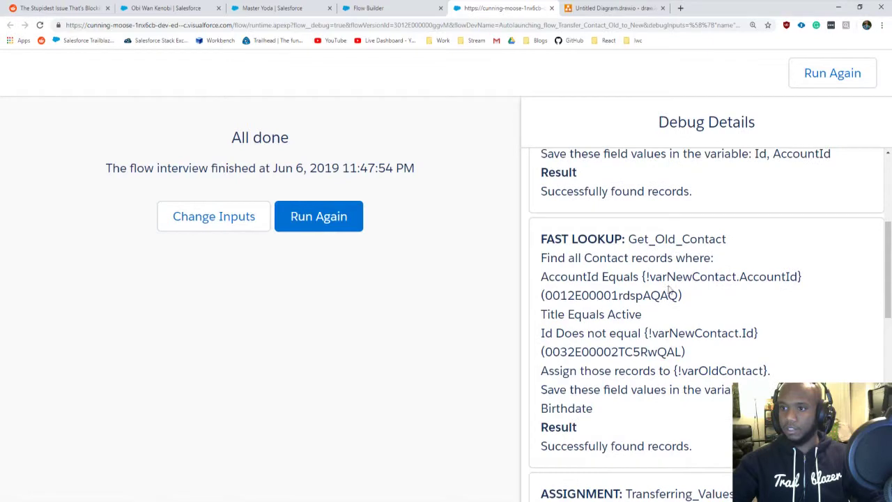
pyautogui.moveTo(581, 372); pyautogui.dragTo(635, 391)
pyautogui.click(619, 423)
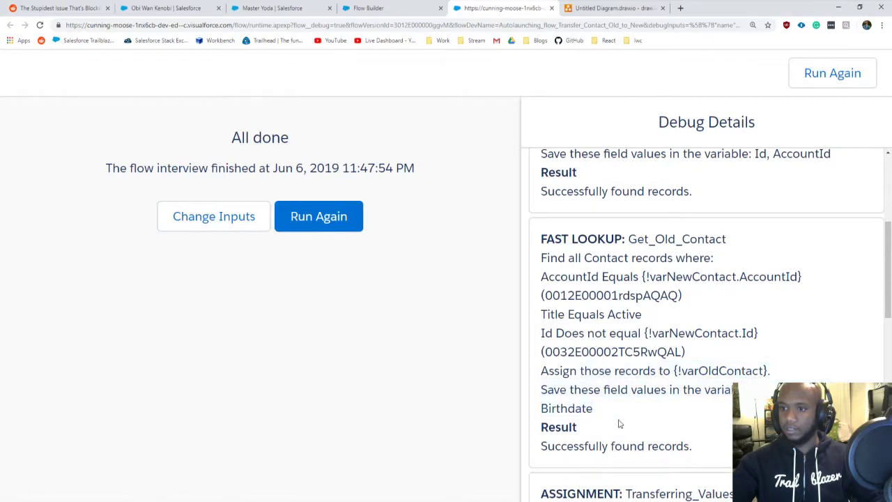
pyautogui.scroll(1, 633, 407)
pyautogui.scroll(-2, 623, 382)
pyautogui.scroll(-5, 623, 383)
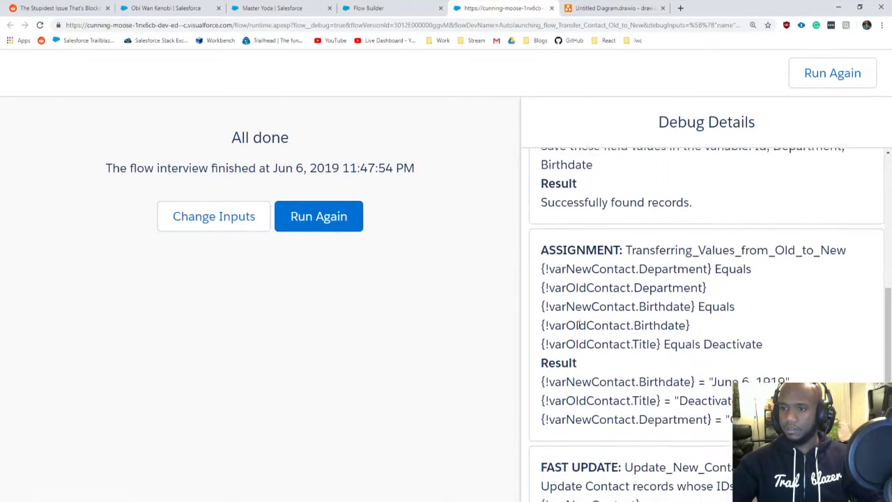
pyautogui.moveTo(626, 204); pyautogui.dragTo(655, 340)
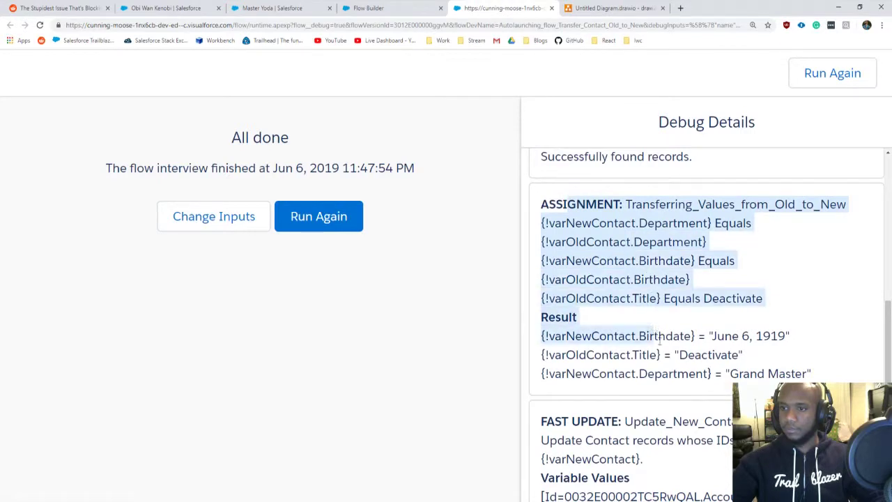
pyautogui.click(663, 345)
pyautogui.scroll(-1, 593, 313)
pyautogui.scroll(-3, 593, 313)
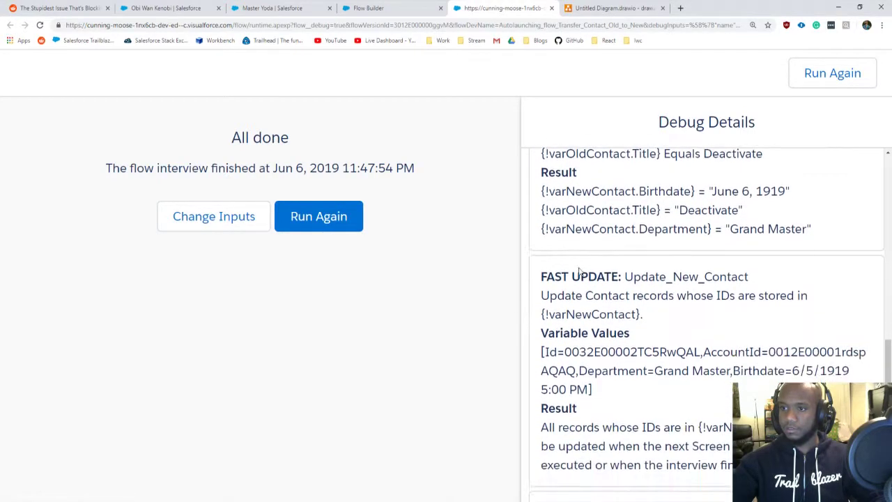
pyautogui.moveTo(672, 212); pyautogui.dragTo(738, 218)
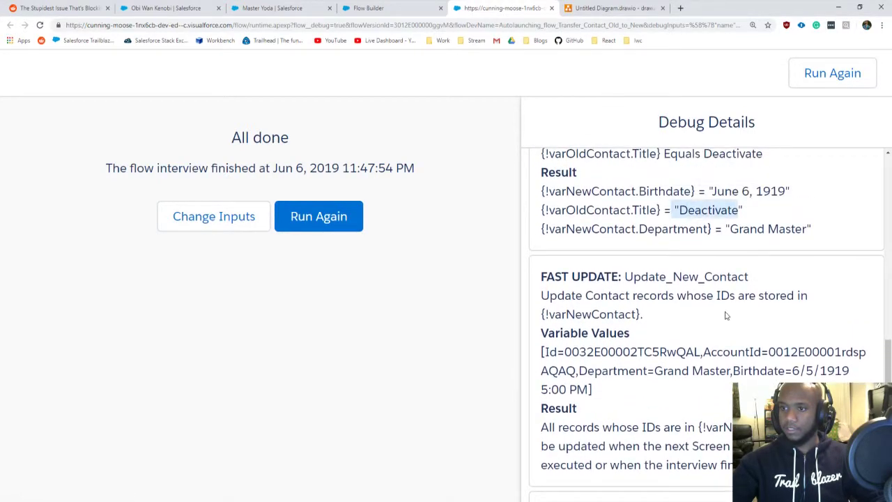
pyautogui.scroll(-3, 725, 316)
pyautogui.scroll(-3, 796, 265)
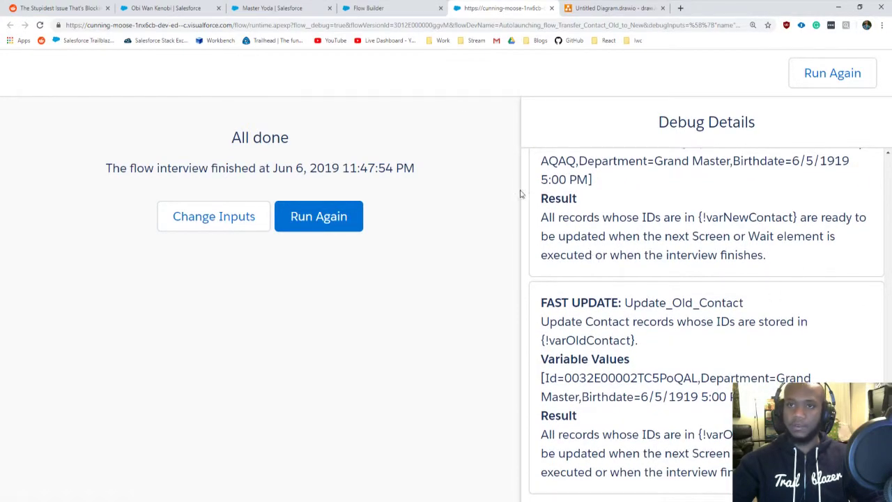
# Step: Refresh the new active contact and confirm Department Grand Master was transferred
pyautogui.click(275, 8)
pyautogui.click(177, 8)
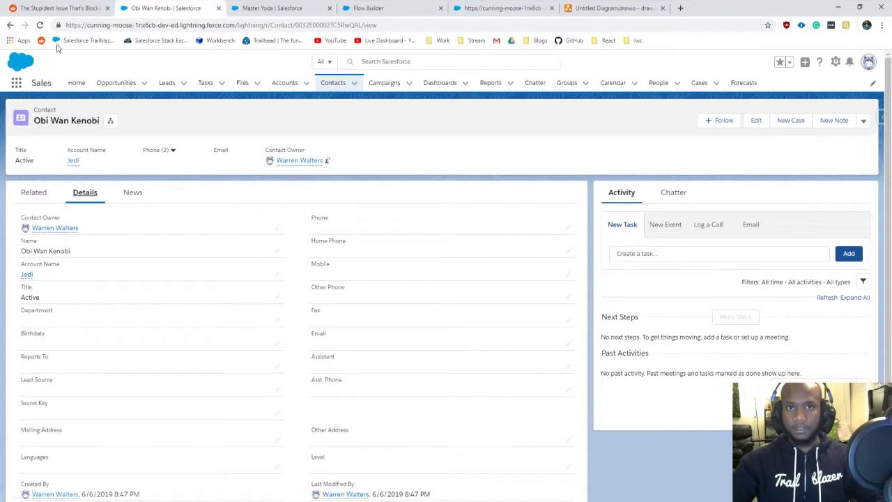
pyautogui.click(40, 26)
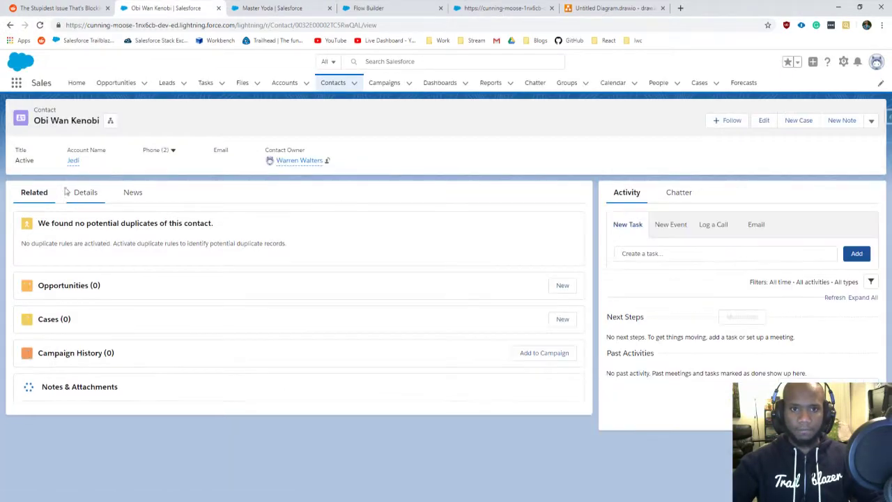
pyautogui.click(85, 192)
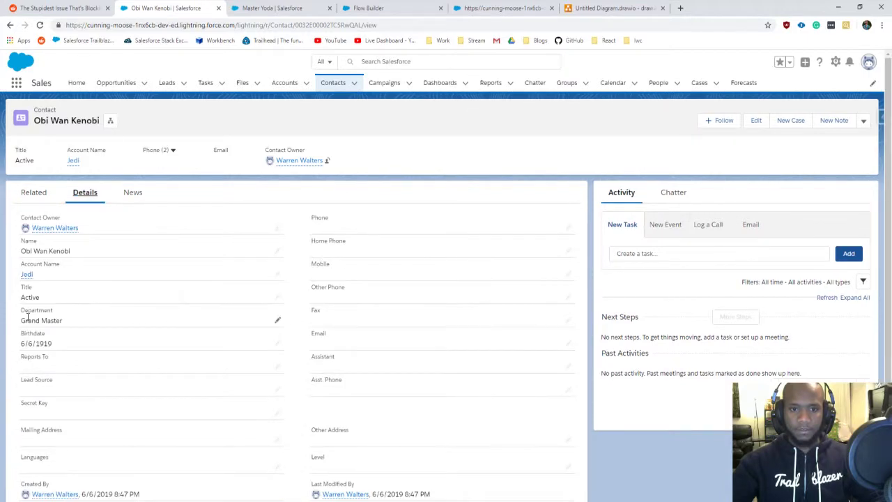
pyautogui.moveTo(28, 318); pyautogui.dragTo(78, 321)
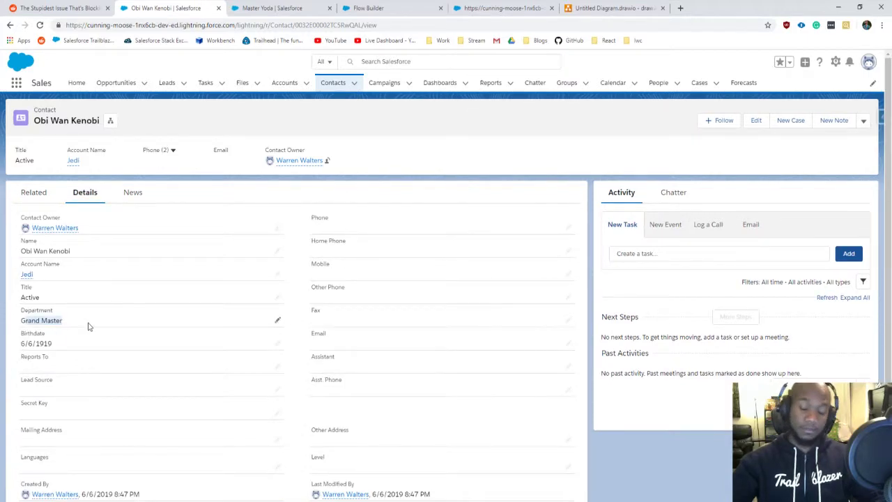
# Step: Refresh the old contact and check its Title now reads Deactivate
pyautogui.click(246, 8)
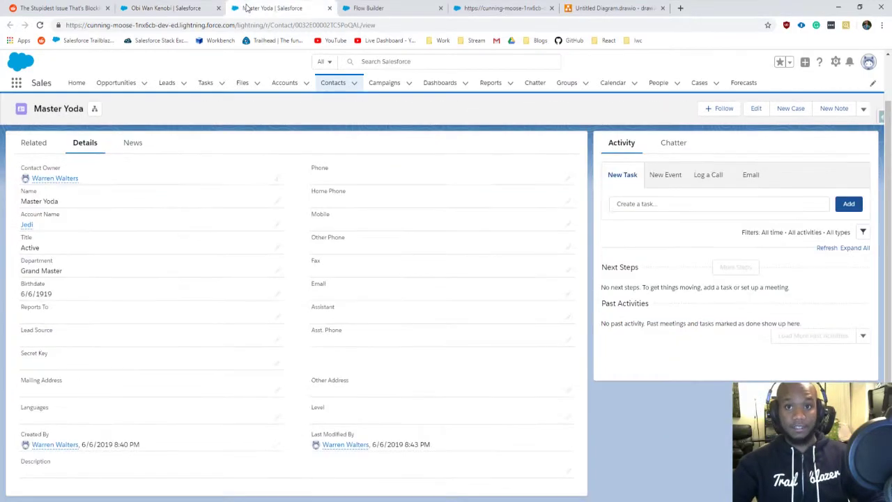
pyautogui.click(40, 24)
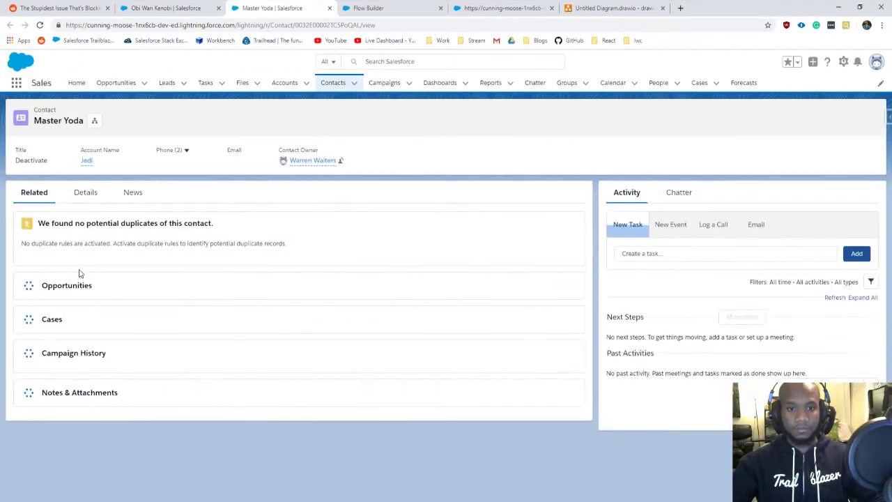
pyautogui.click(85, 195)
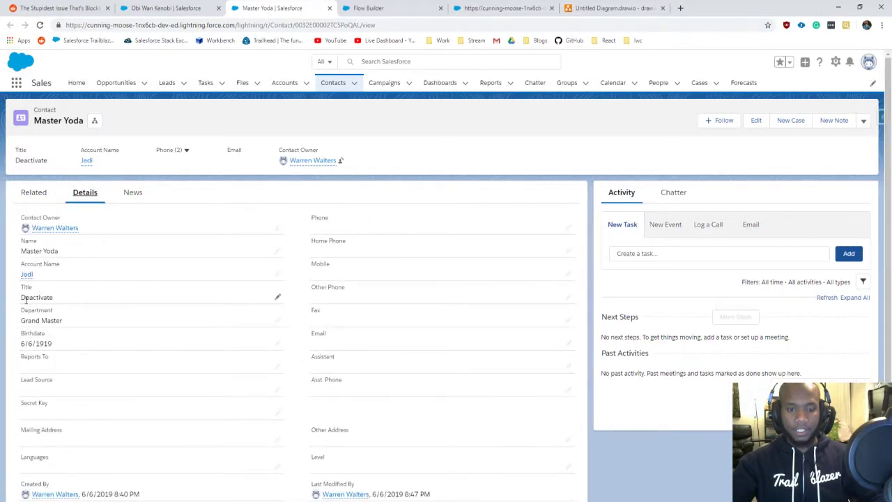
pyautogui.moveTo(26, 299); pyautogui.dragTo(58, 305)
pyautogui.click(62, 307)
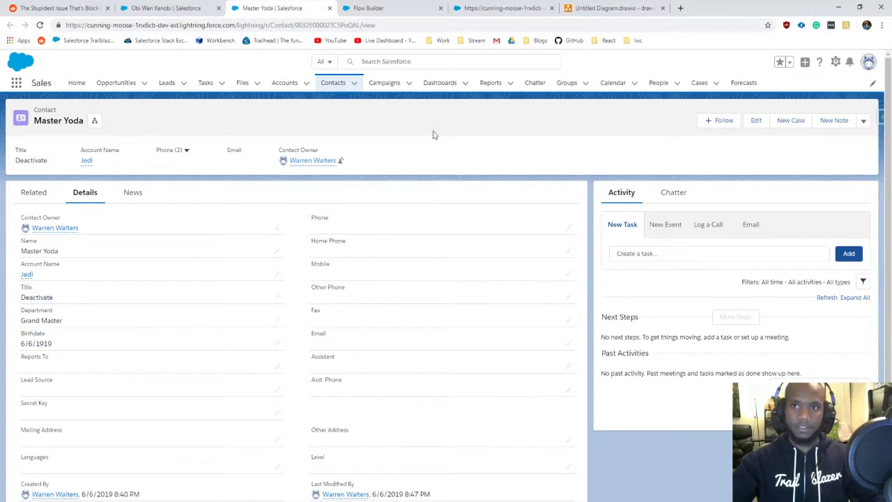
# Step: Activate the Transfer Contact Old to New flow from the Flows list, then open Process Builder via Quick Find 'proc'
pyautogui.hotkey('ctrl', 'Tab')
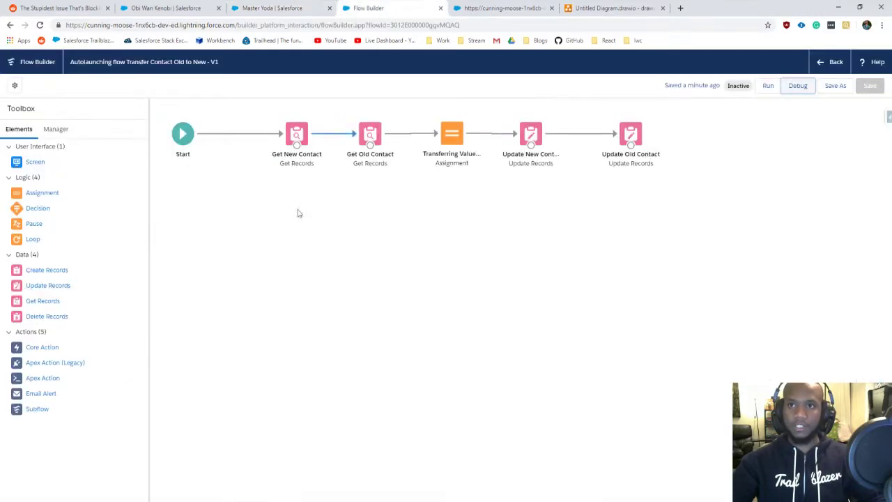
pyautogui.click(511, 8)
pyautogui.click(369, 9)
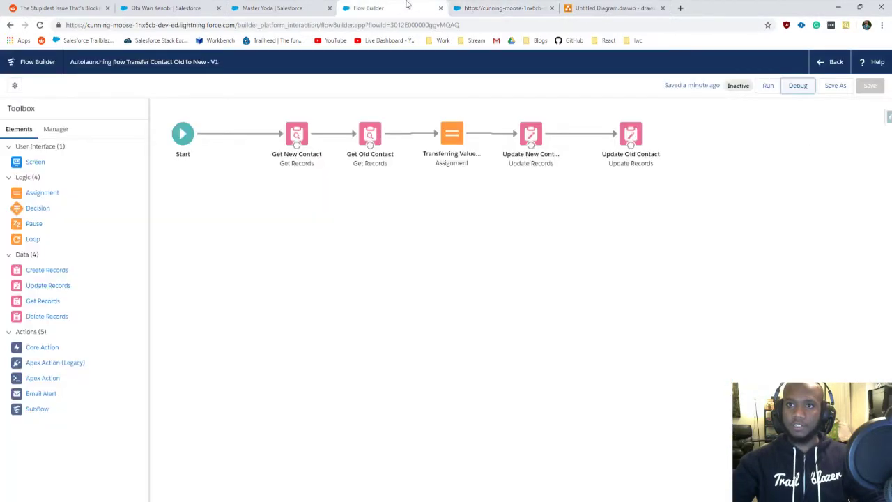
pyautogui.click(829, 62)
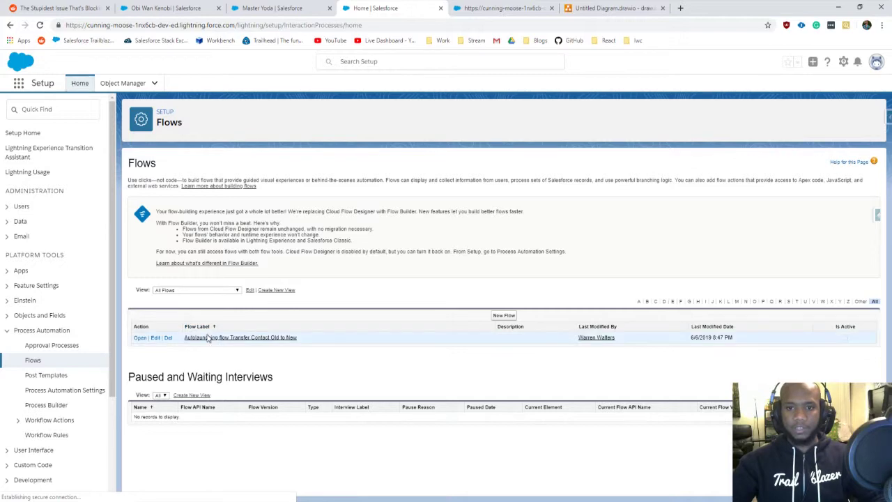
pyautogui.click(202, 338)
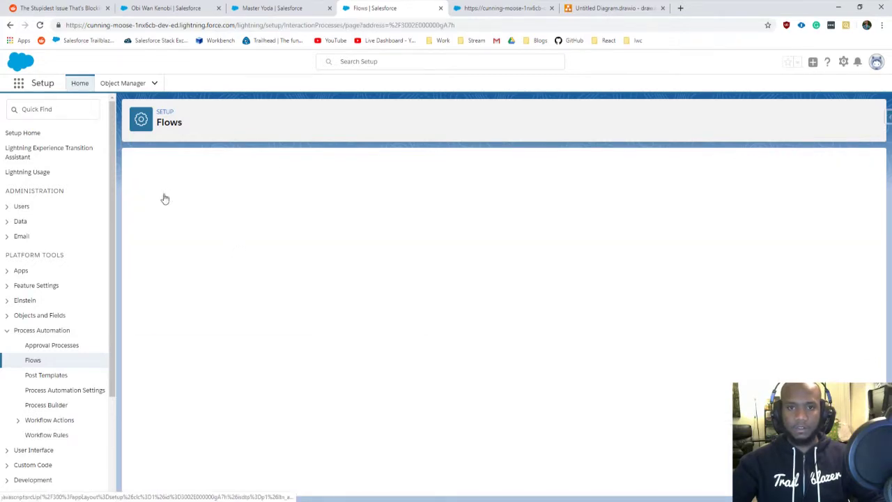
pyautogui.click(177, 328)
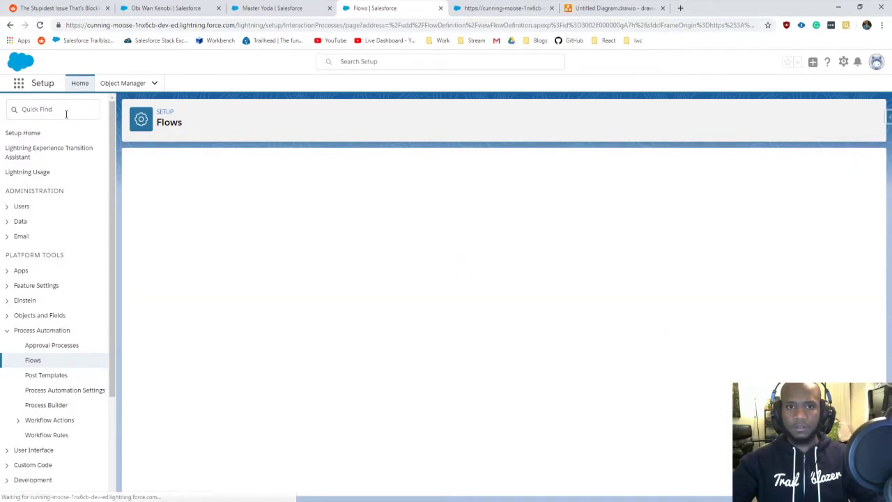
pyautogui.write('process b')
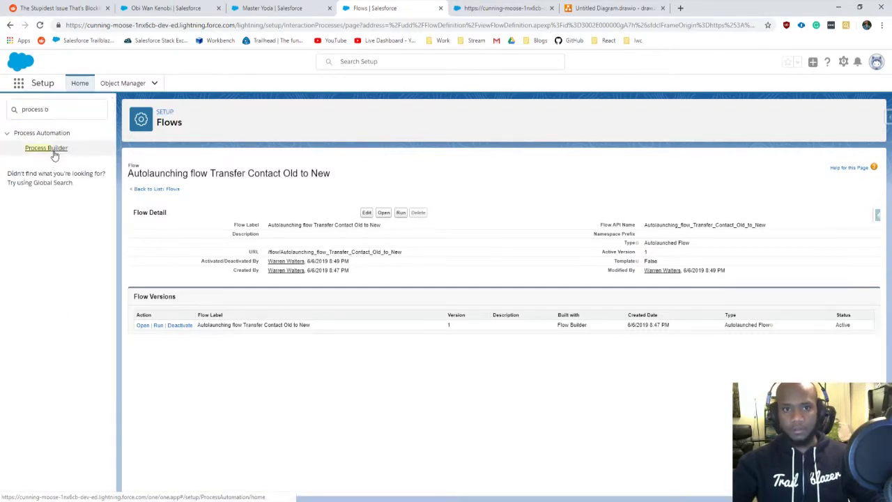
pyautogui.click(52, 149)
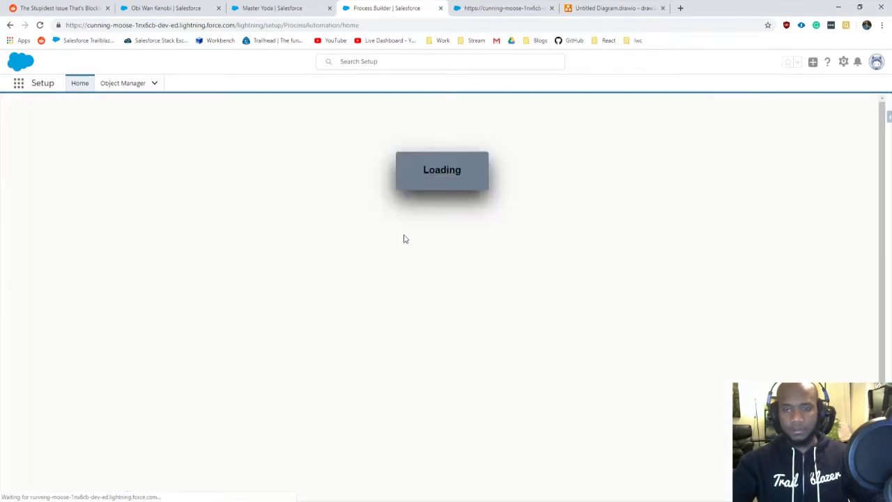
# Step: Create a process named Contact - Main Trigger that starts when a record changes
pyautogui.click(867, 132)
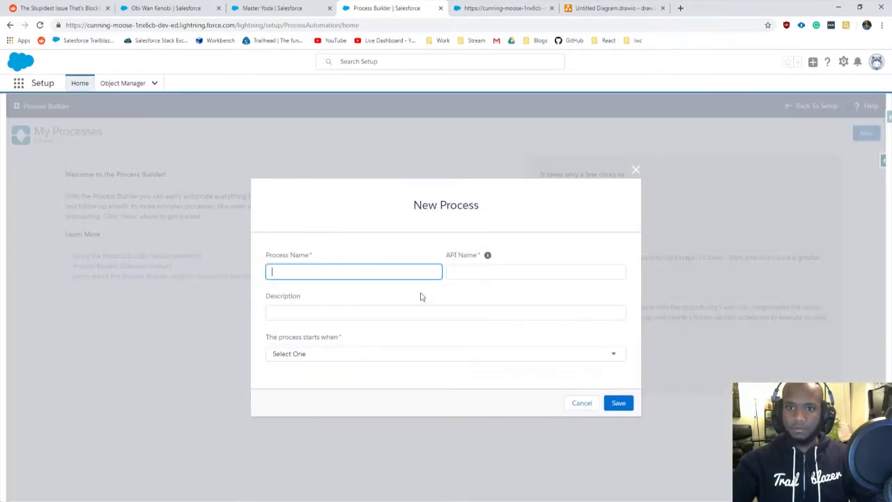
pyautogui.click(343, 272)
pyautogui.click(306, 292)
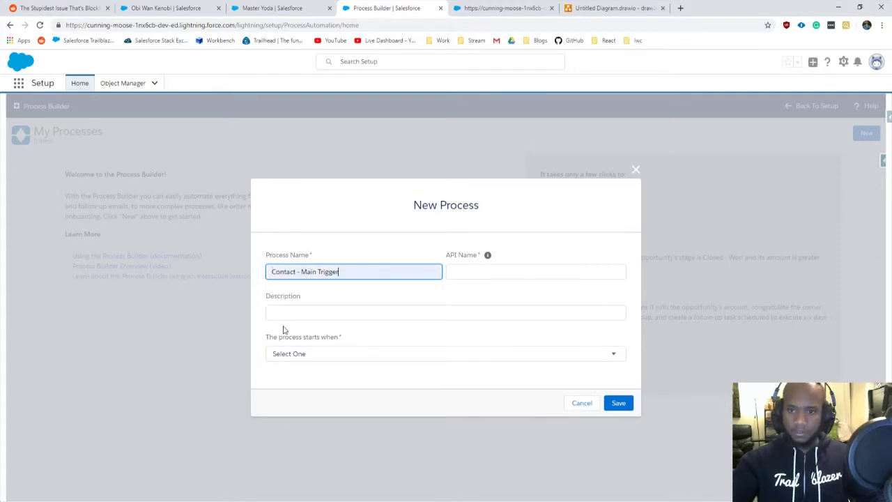
pyautogui.click(384, 309)
pyautogui.click(370, 354)
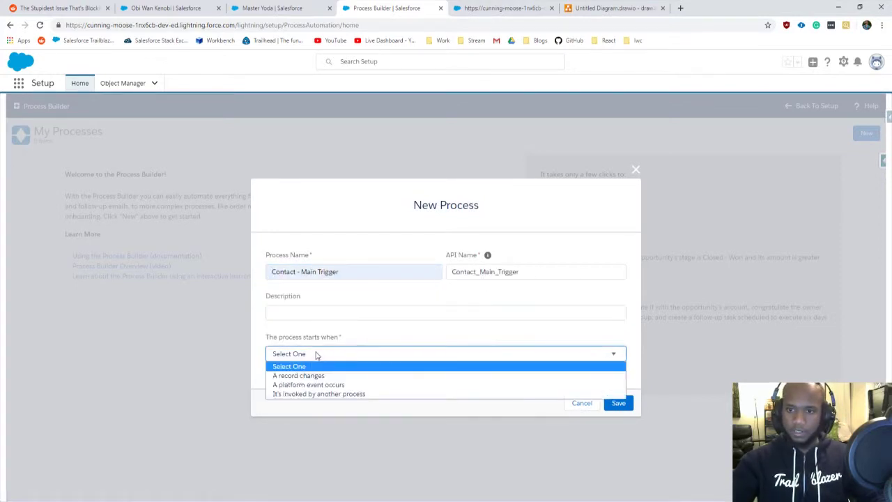
pyautogui.click(299, 375)
pyautogui.click(618, 403)
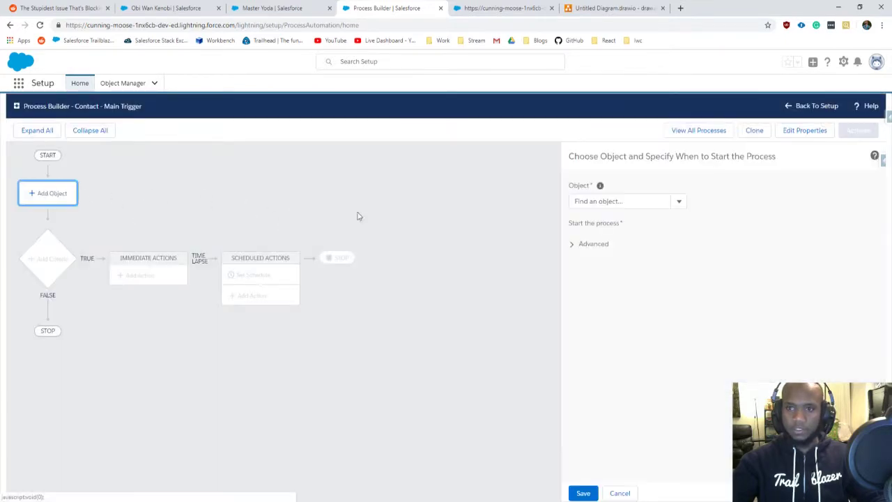
# Step: Choose Contact as the process object and set when records start the process
pyautogui.click(598, 247)
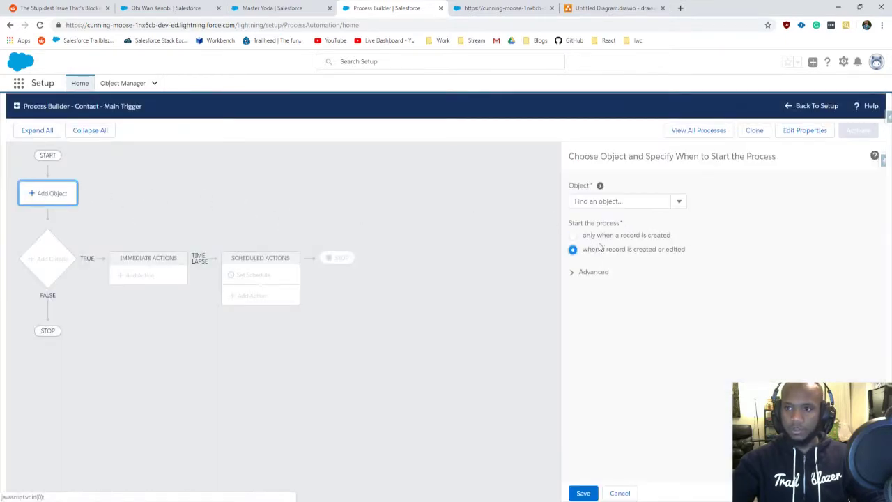
pyautogui.click(680, 200)
pyautogui.click(673, 187)
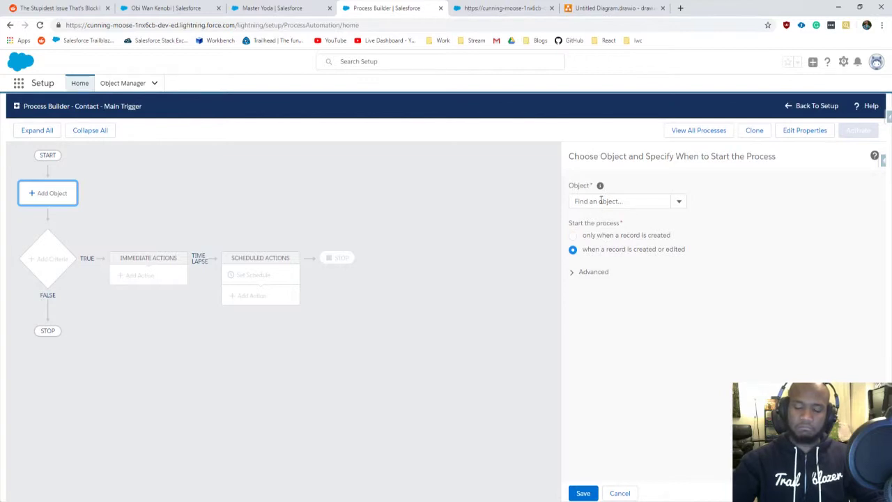
pyautogui.click(591, 237)
pyautogui.click(621, 201)
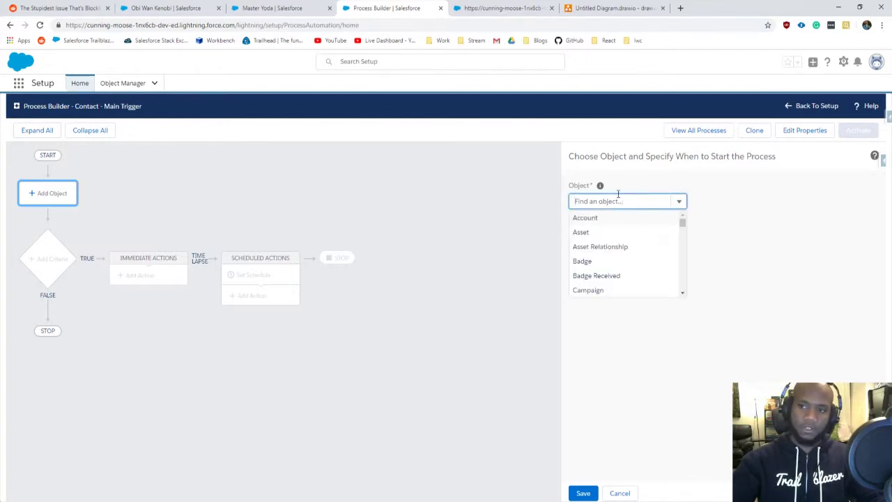
pyautogui.write('contact')
pyautogui.click(605, 218)
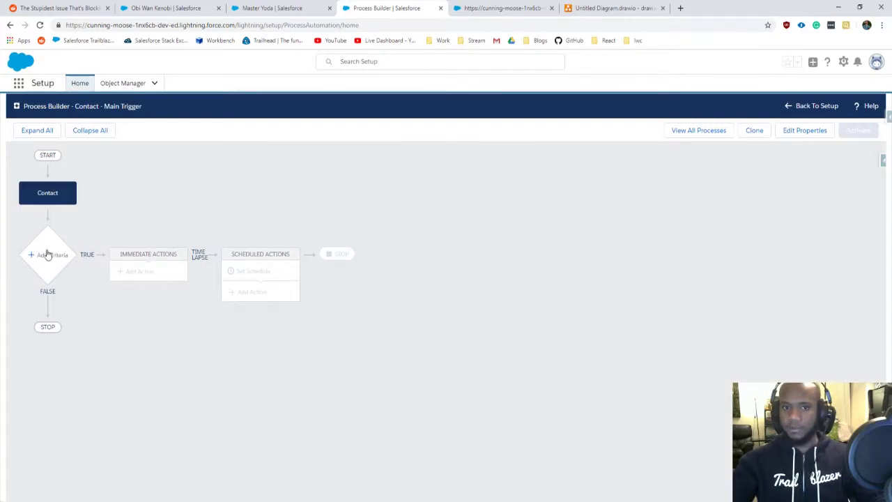
# Step: Save the Contact object and add a criteria node named 'Title - Active' using the Title field
pyautogui.click(48, 256)
pyautogui.click(541, 202)
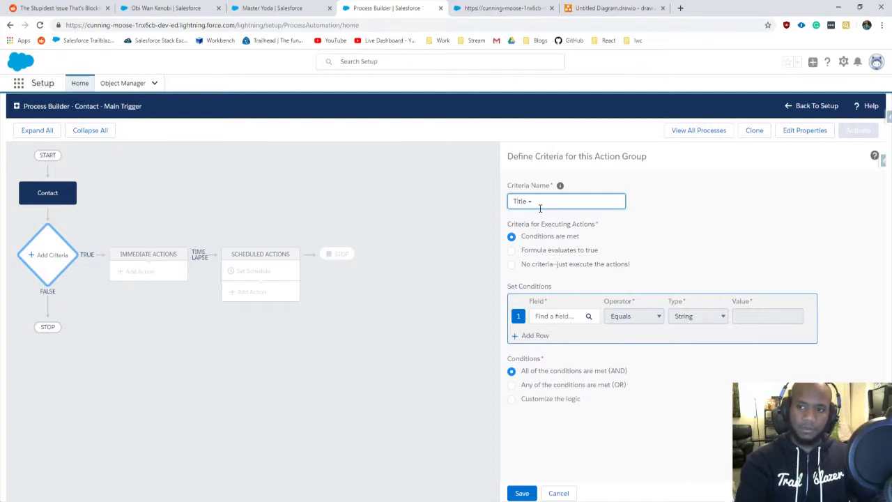
pyautogui.write('Title - Active')
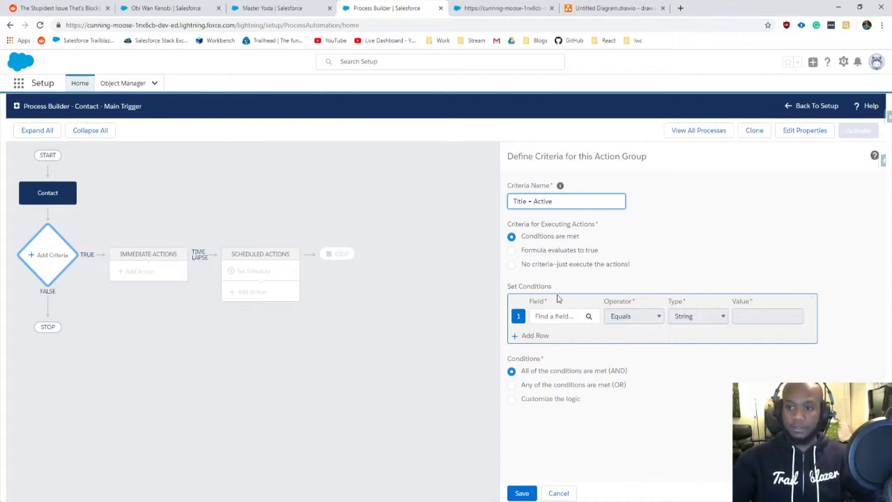
pyautogui.click(555, 317)
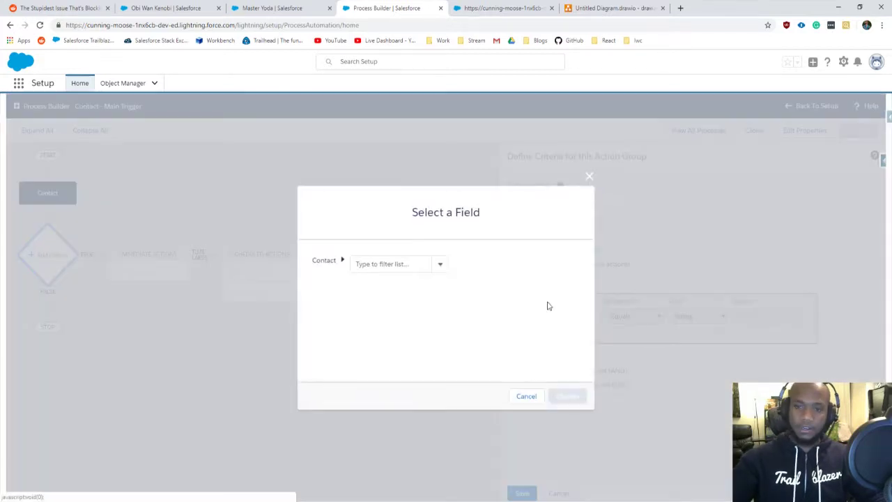
pyautogui.write('title')
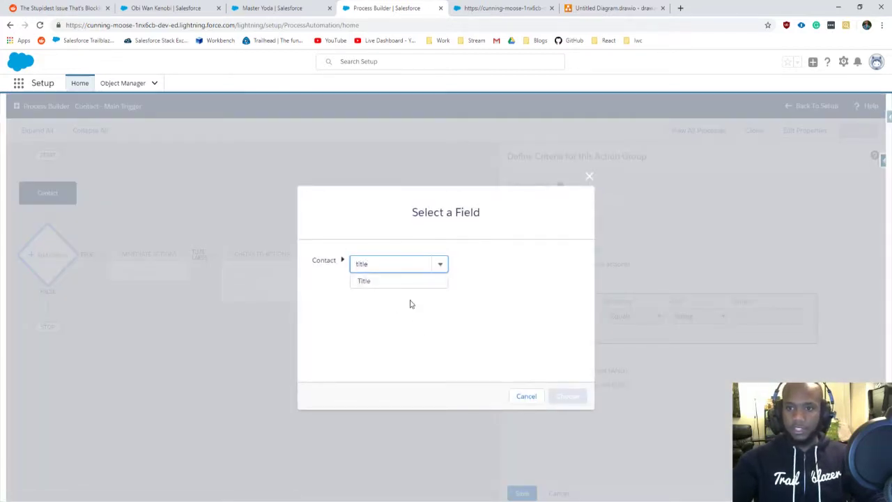
pyautogui.click(398, 281)
# Step: Set the condition to Title equals Active and save the criteria
pyautogui.click(568, 396)
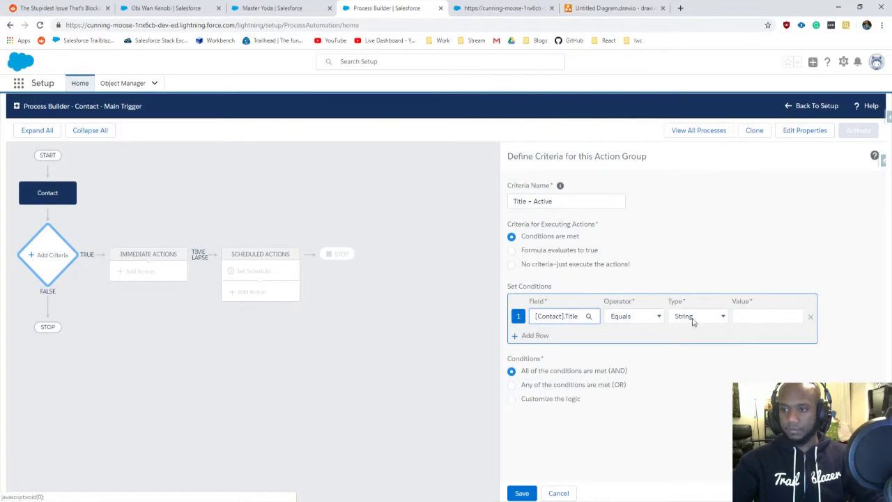
pyautogui.click(694, 318)
pyautogui.click(767, 315)
pyautogui.write('Active')
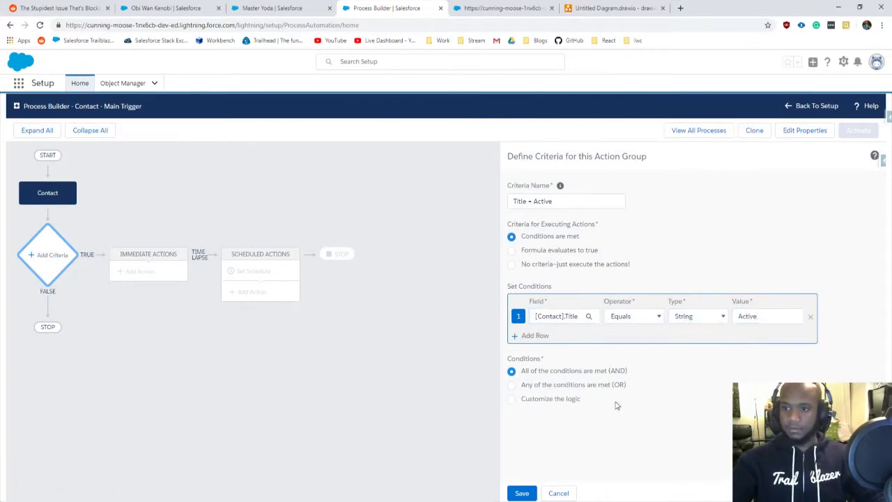
pyautogui.click(533, 493)
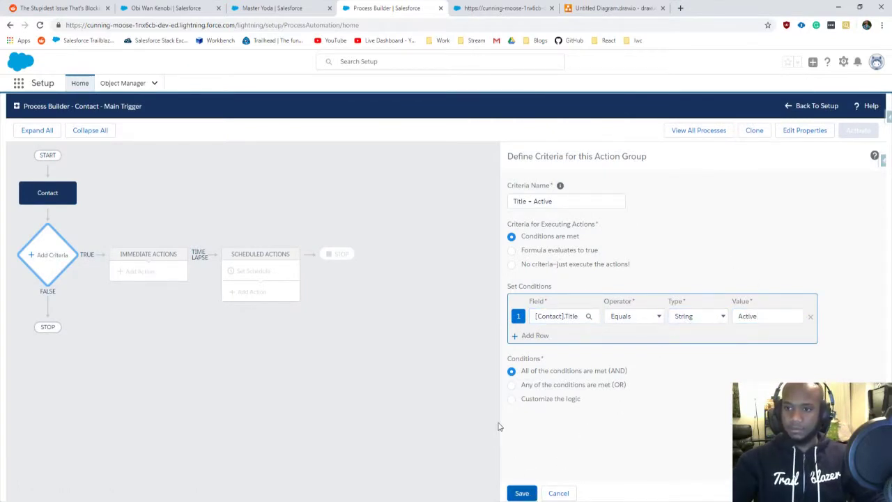
pyautogui.click(140, 272)
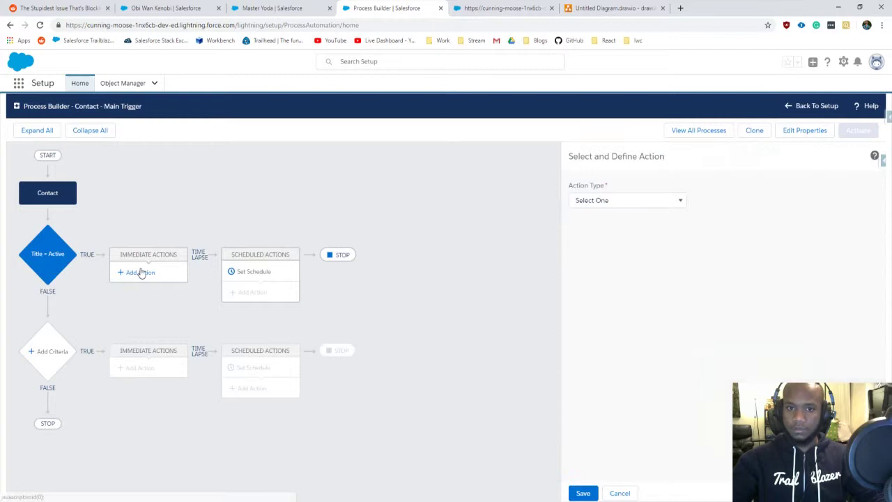
# Step: Add a Flows action, Call Contact Transfer Flow, calling the Transfer Contact autolaunched flow
pyautogui.click(616, 202)
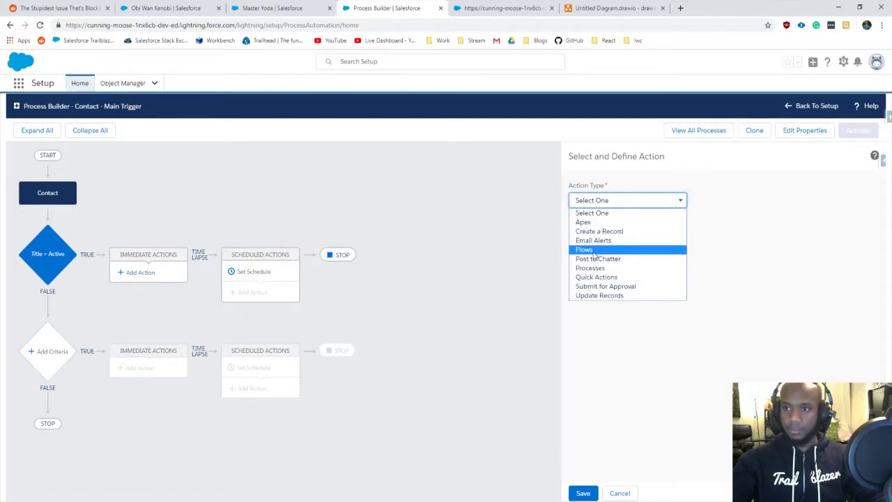
pyautogui.click(594, 252)
pyautogui.click(602, 241)
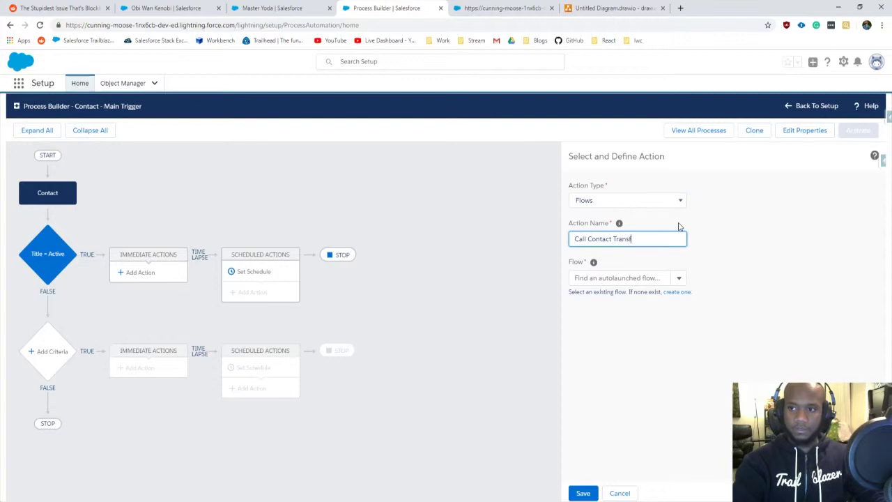
pyautogui.click(619, 278)
pyautogui.click(612, 297)
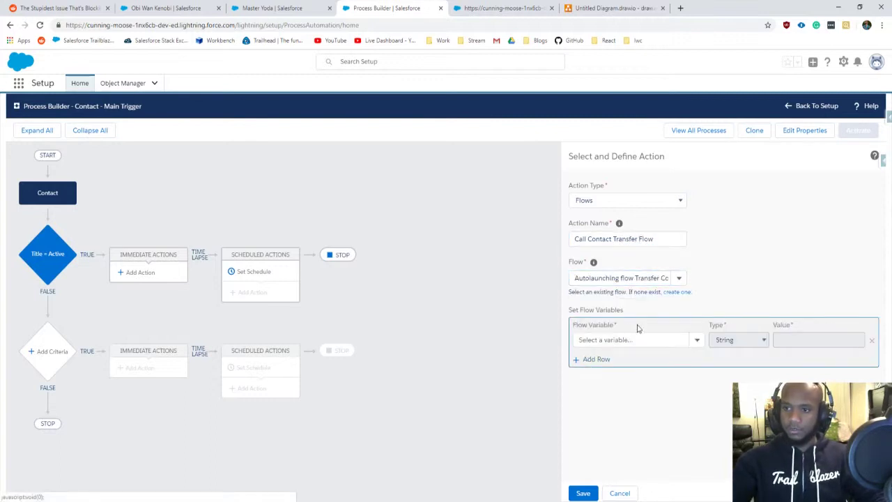
# Step: Map varNewContactId to field reference [Contact].Id, save the action, and activate the process
pyautogui.click(636, 340)
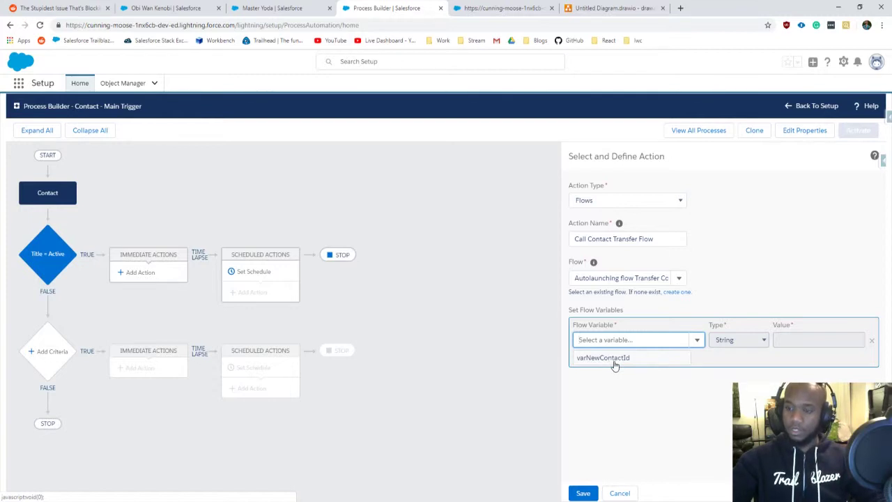
pyautogui.click(615, 364)
pyautogui.click(755, 340)
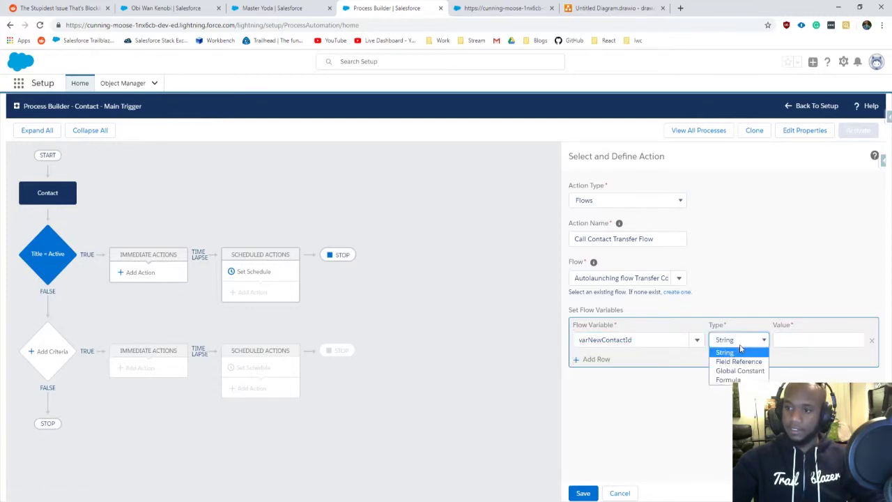
pyautogui.click(746, 361)
pyautogui.click(807, 341)
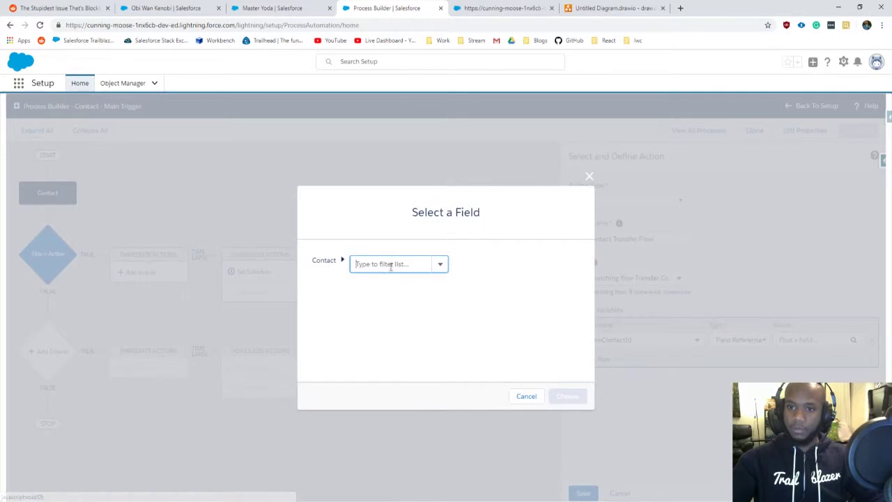
pyautogui.write('c')
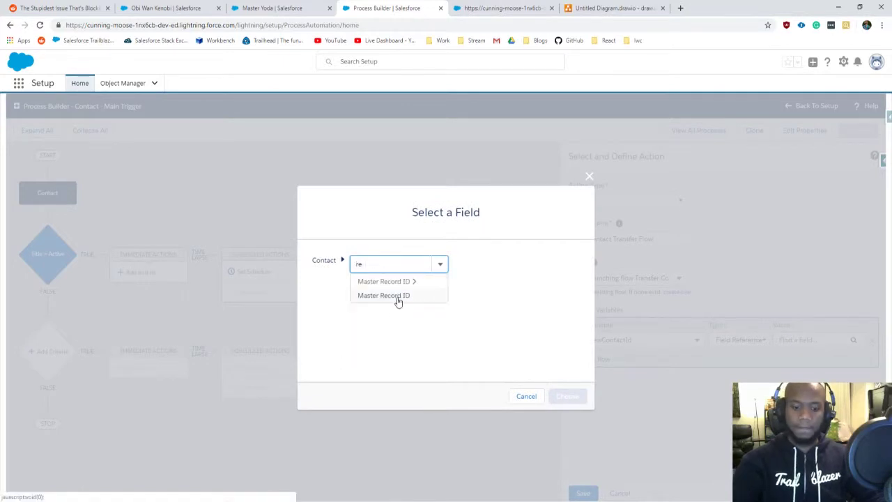
pyautogui.press('BackSpace')
pyautogui.press('BackSpace')
pyautogui.write('cont')
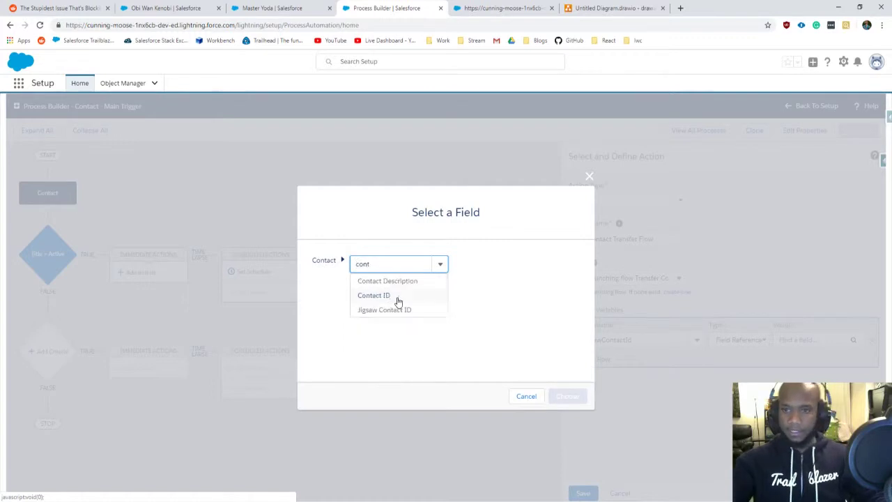
pyautogui.click(391, 297)
pyautogui.click(568, 396)
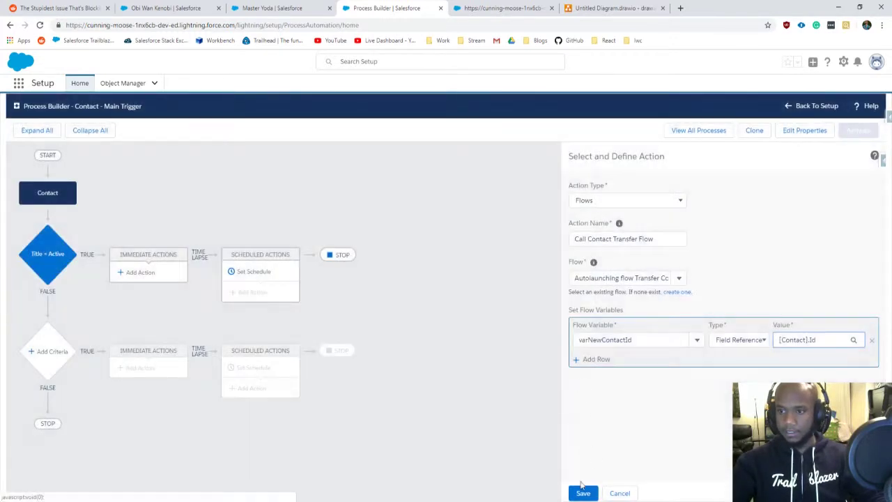
pyautogui.click(583, 493)
pyautogui.click(858, 131)
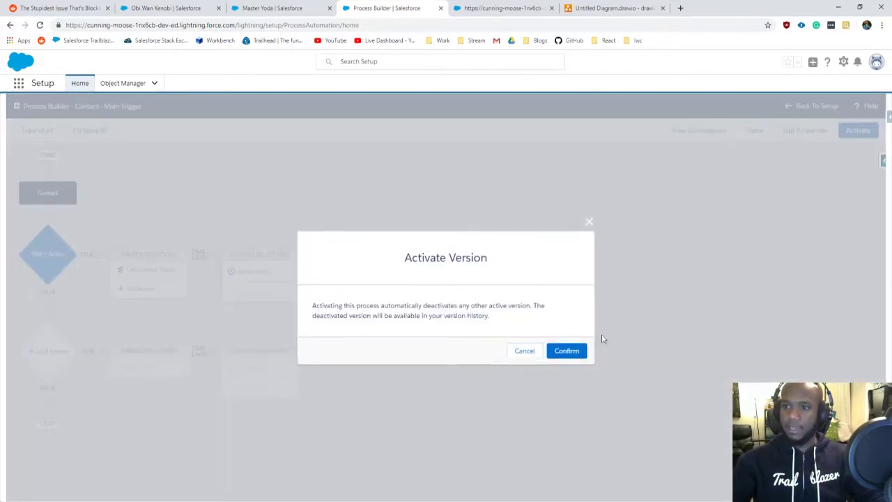
# Step: Confirm the process version activation and open the Jedi account from the active contact's record
pyautogui.click(567, 351)
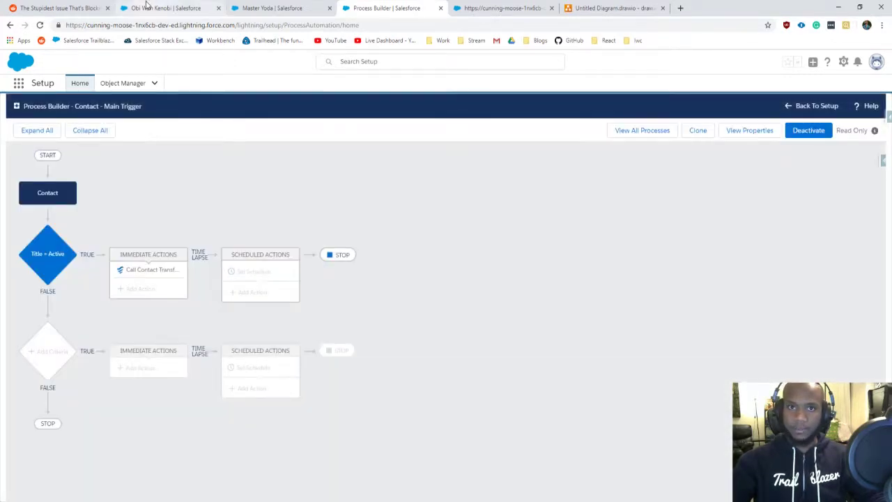
pyautogui.click(166, 9)
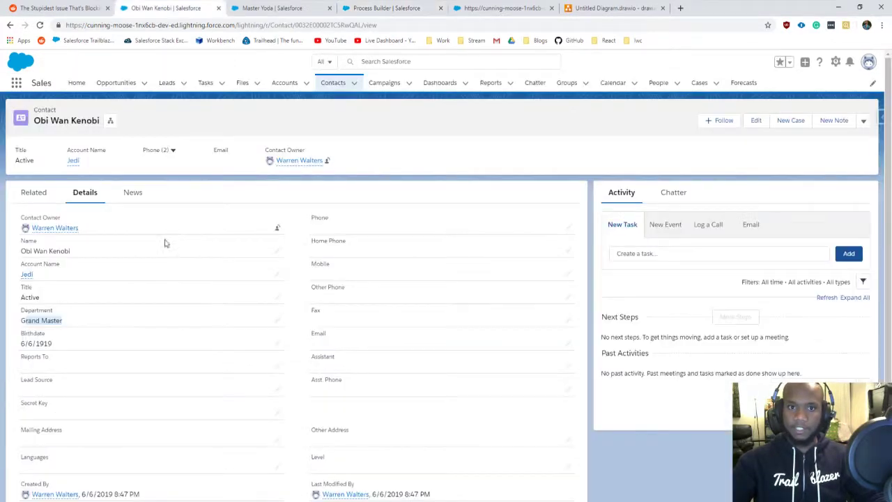
pyautogui.click(57, 305)
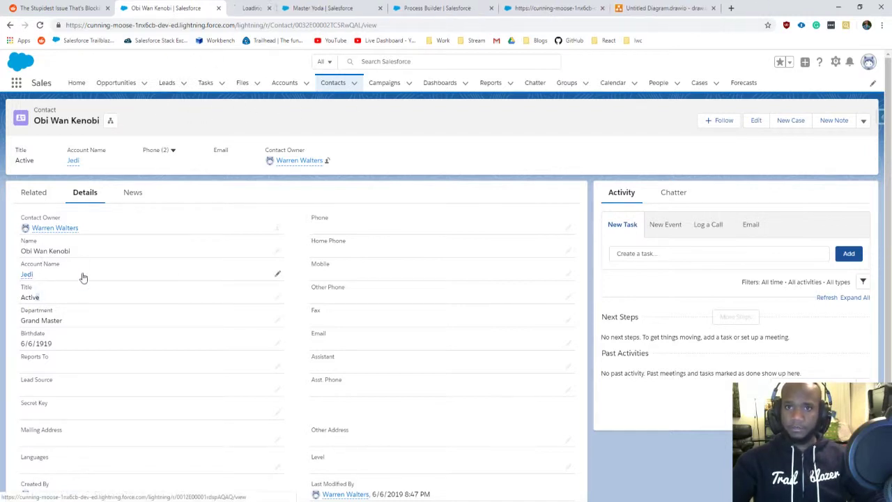
pyautogui.click(28, 274)
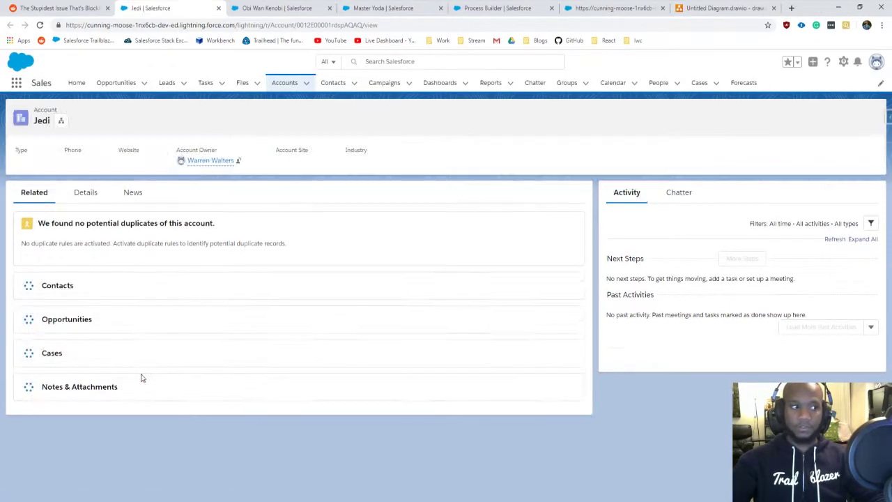
# Step: Save a new Jedi account contact with first name, last name and Title Active
pyautogui.click(557, 285)
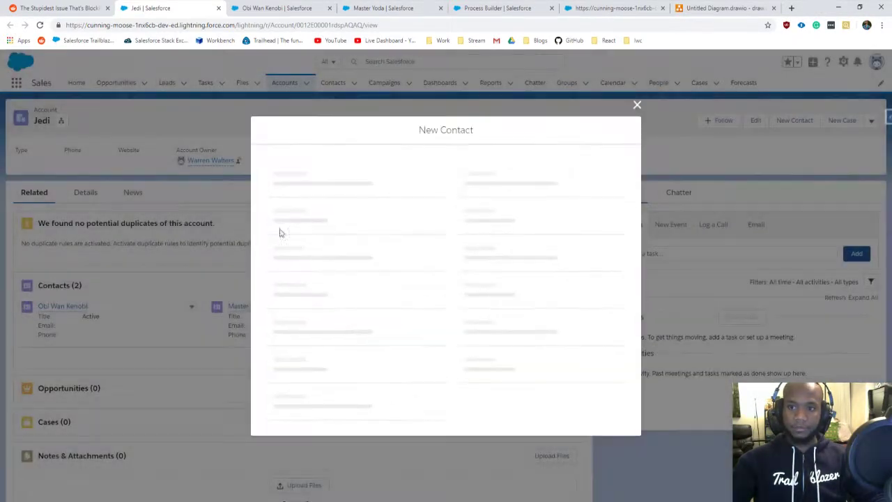
pyautogui.click(297, 229)
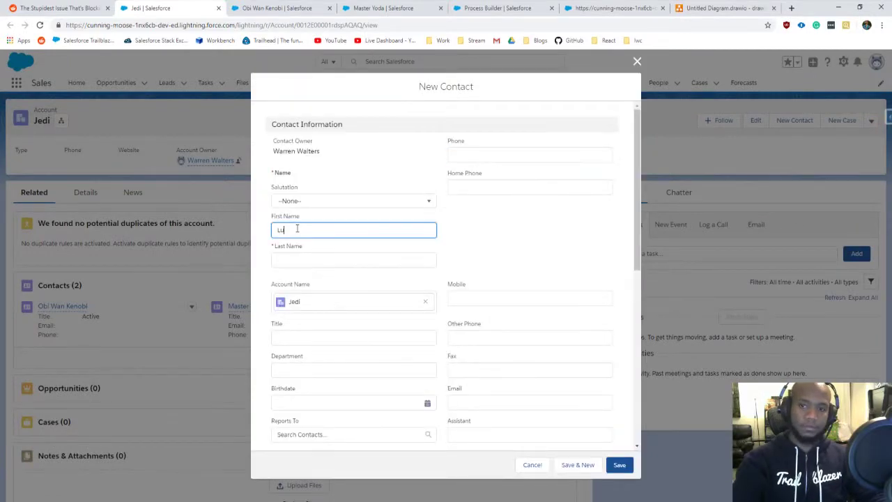
pyautogui.press('Tab')
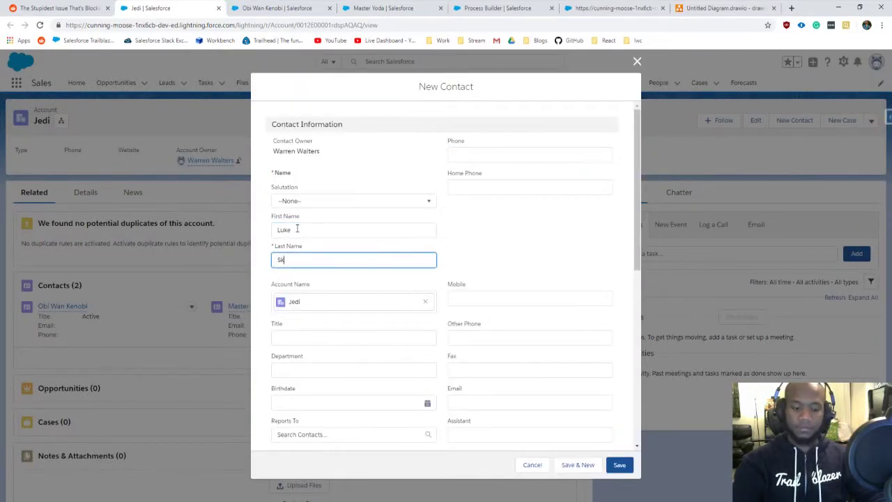
pyautogui.write('Skywalker')
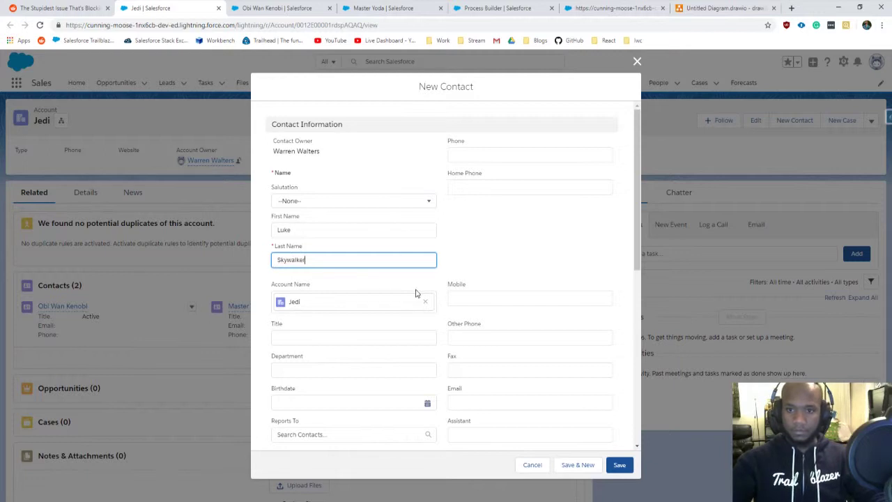
pyautogui.click(323, 325)
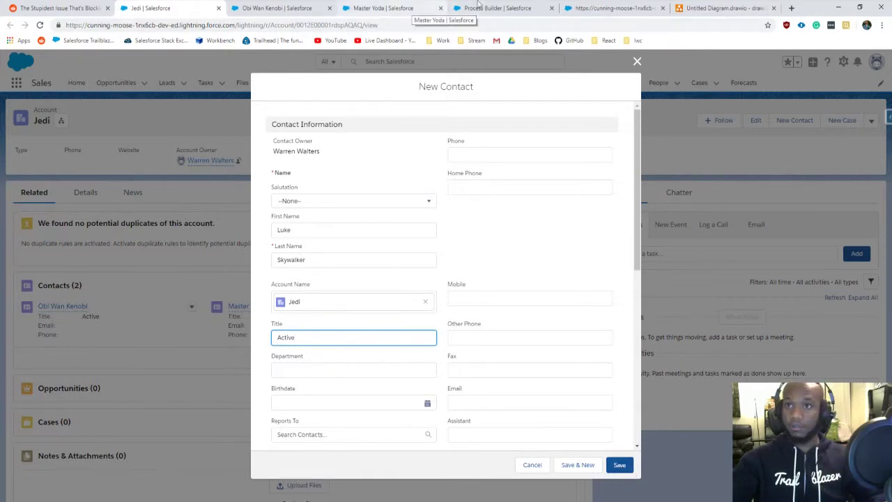
pyautogui.click(481, 7)
pyautogui.click(66, 250)
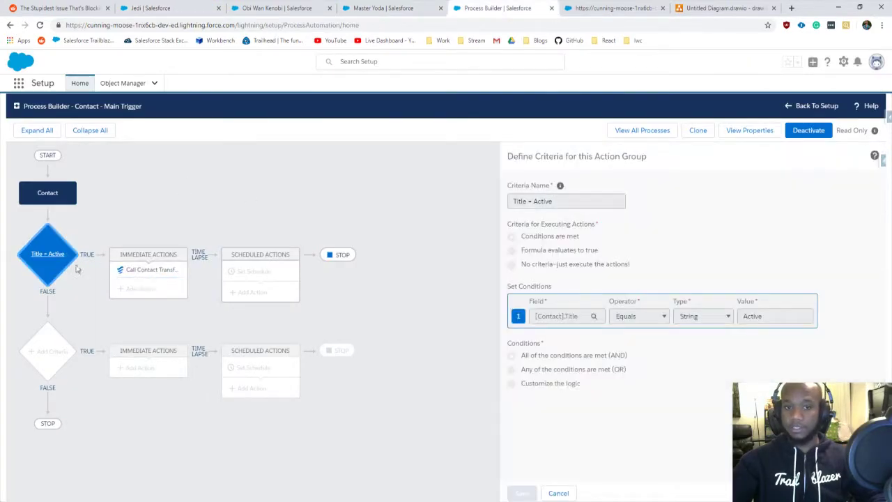
pyautogui.click(146, 8)
pyautogui.click(620, 464)
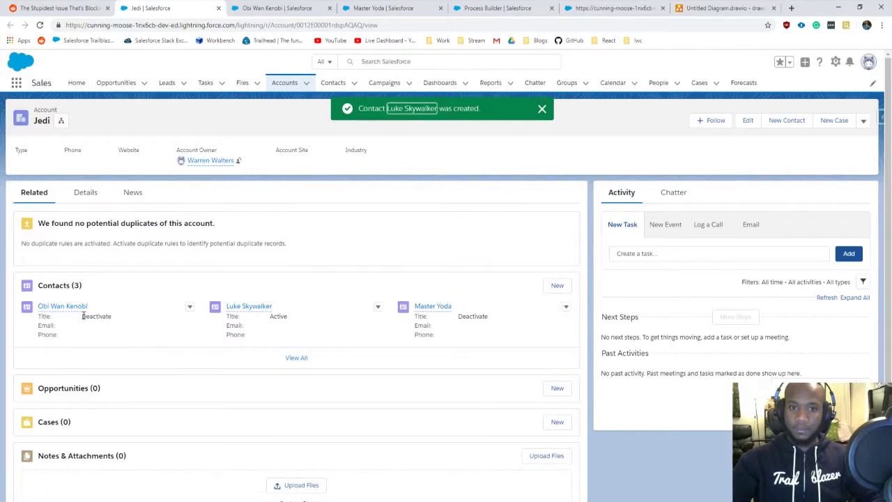
# Step: Open the new Jedi contact's details to confirm Department Grand Master and Birthdate 6/6/1919
pyautogui.moveTo(82, 316); pyautogui.dragTo(103, 317)
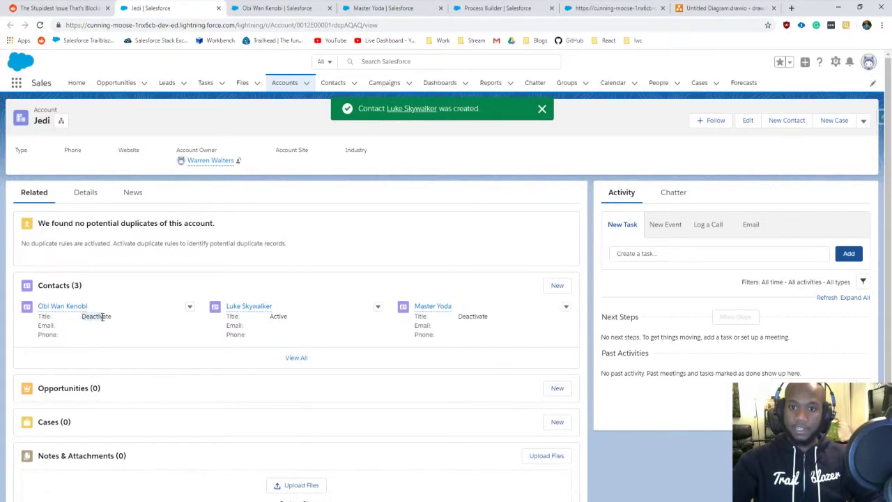
pyautogui.click(244, 307)
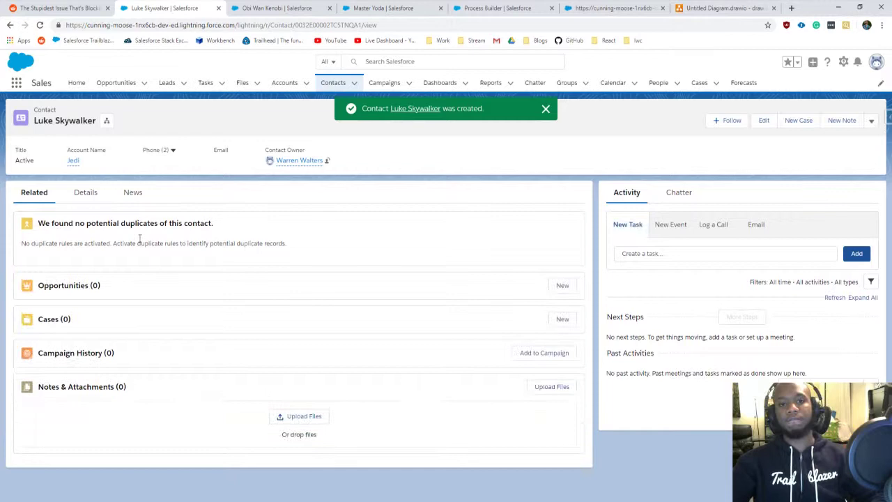
pyautogui.click(85, 193)
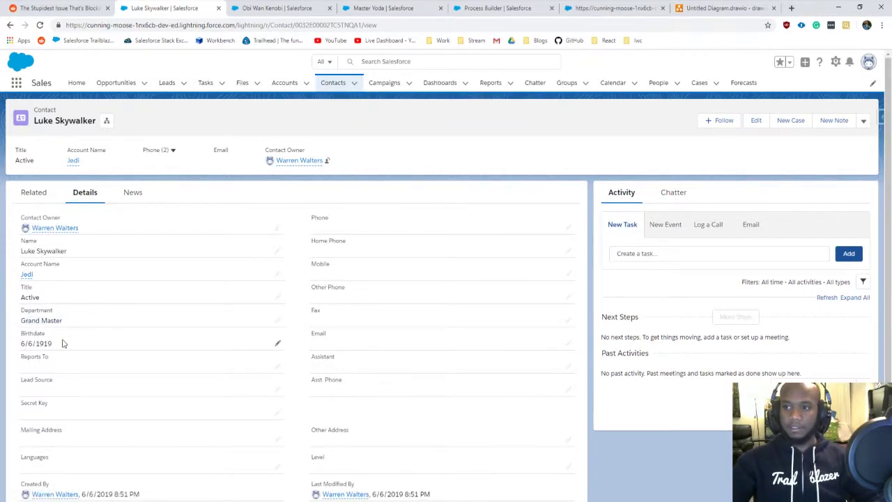
# Step: Return to the Reddit 'The Stupidest Issue That's Blocking Me' thread and highlight the first suggested approach
pyautogui.click(64, 5)
pyautogui.scroll(2, 349, 349)
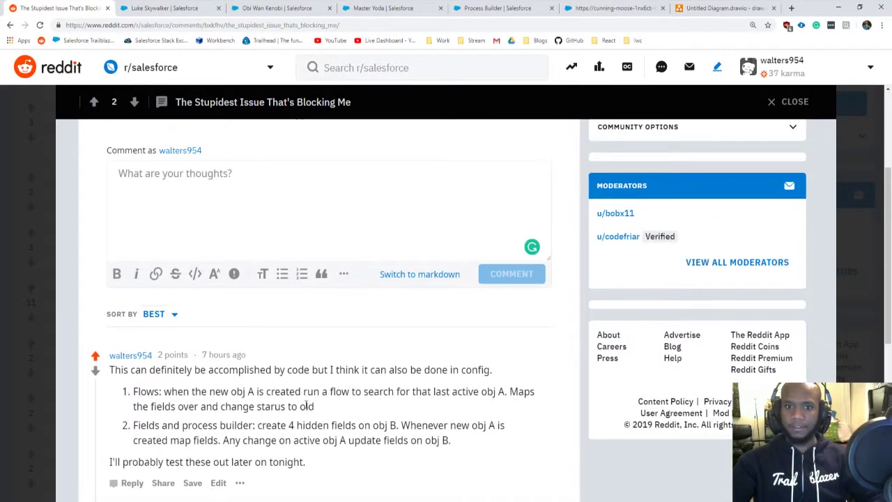
pyautogui.moveTo(127, 395); pyautogui.dragTo(292, 411)
pyautogui.click(326, 423)
# Step: Highlight the second suggested approach and scroll through the remaining replies
pyautogui.scroll(3, 335, 414)
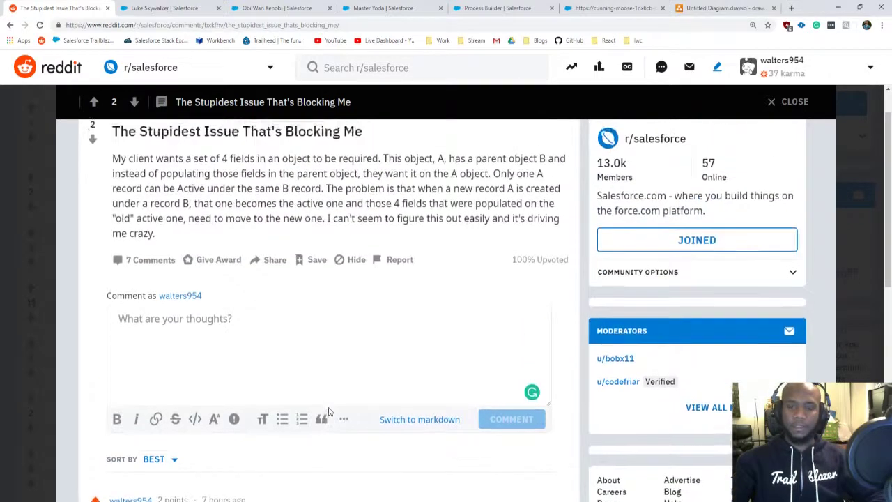
pyautogui.scroll(-4, 313, 395)
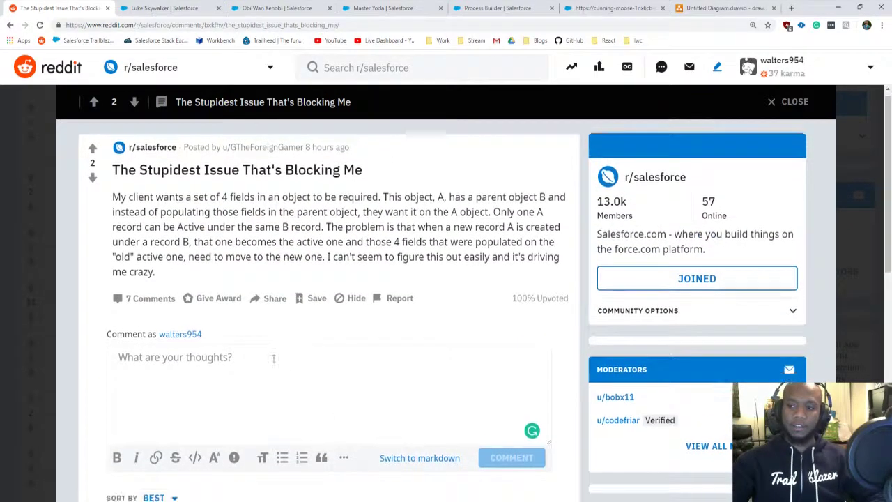
pyautogui.moveTo(127, 341); pyautogui.dragTo(472, 330)
pyautogui.click(468, 344)
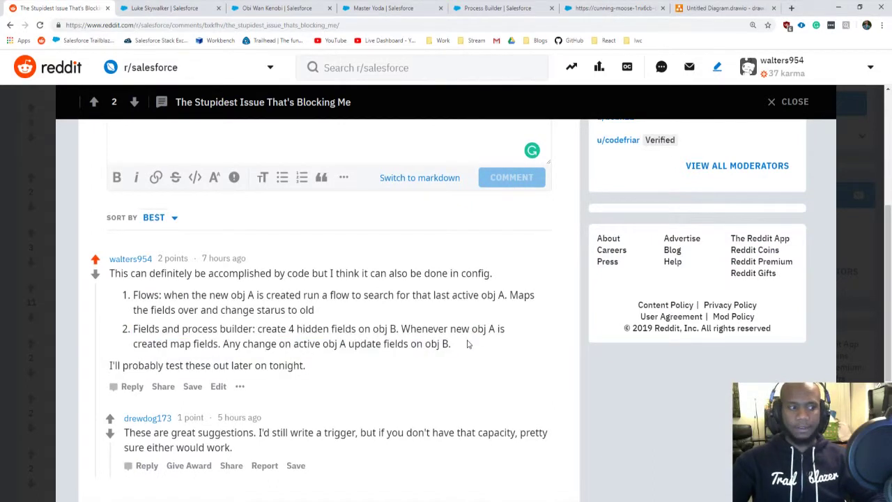
pyautogui.scroll(-4, 383, 351)
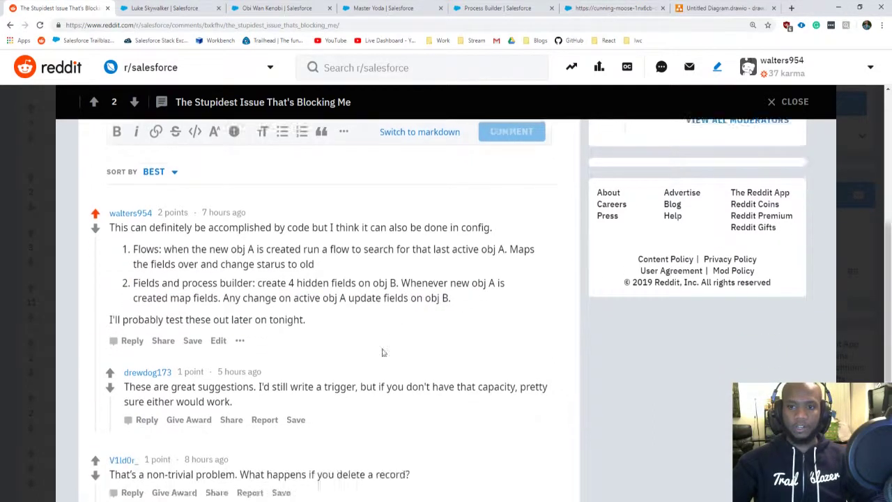
pyautogui.scroll(-2, 367, 357)
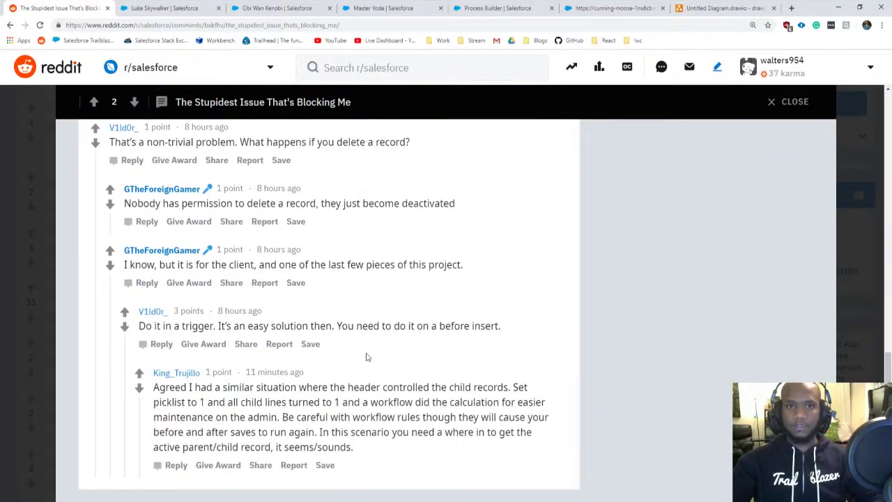